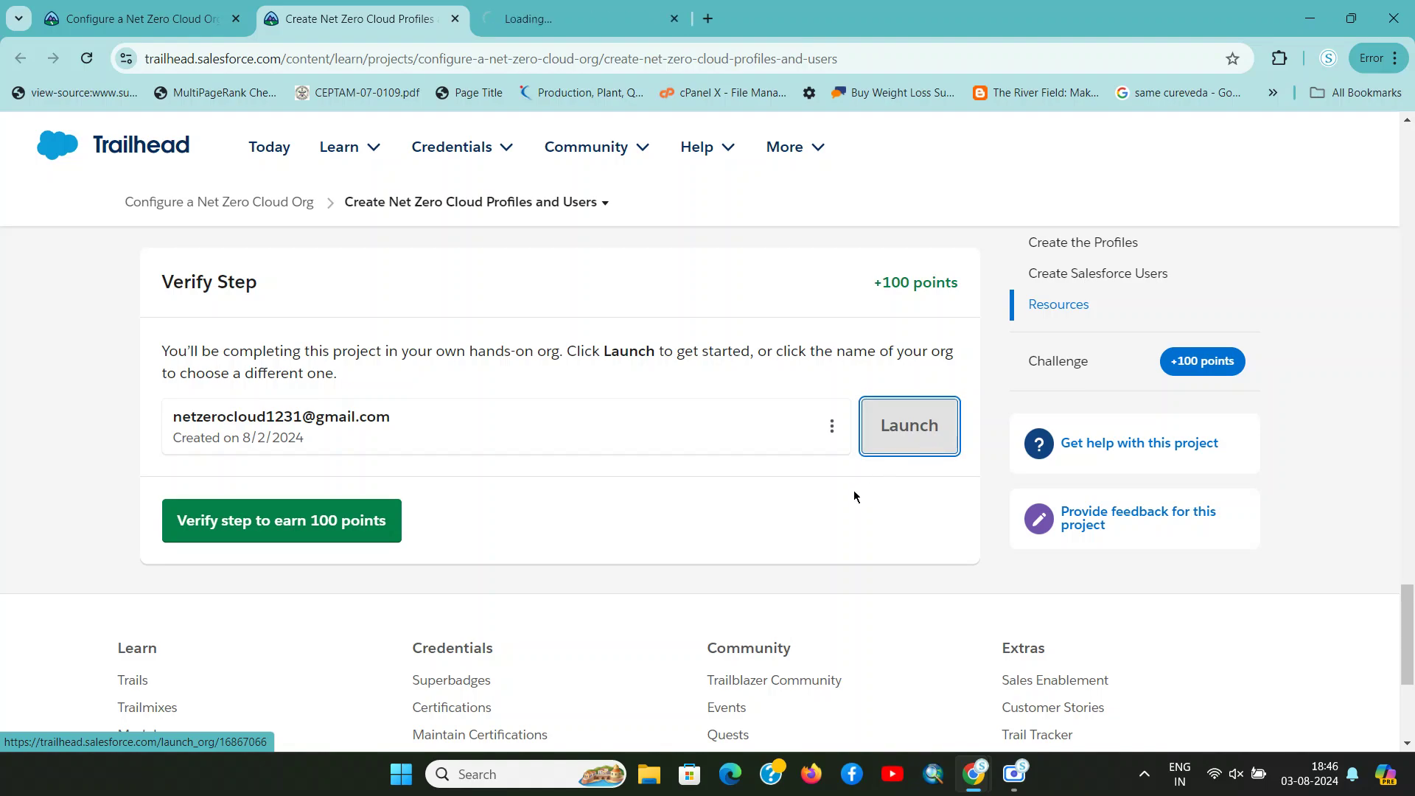
Review the Trailhead profile steps, then bring up the launched org's Salesforce Setup Home page
scroll(854, 490, up, 15)
scroll(853, 497, up, 8)
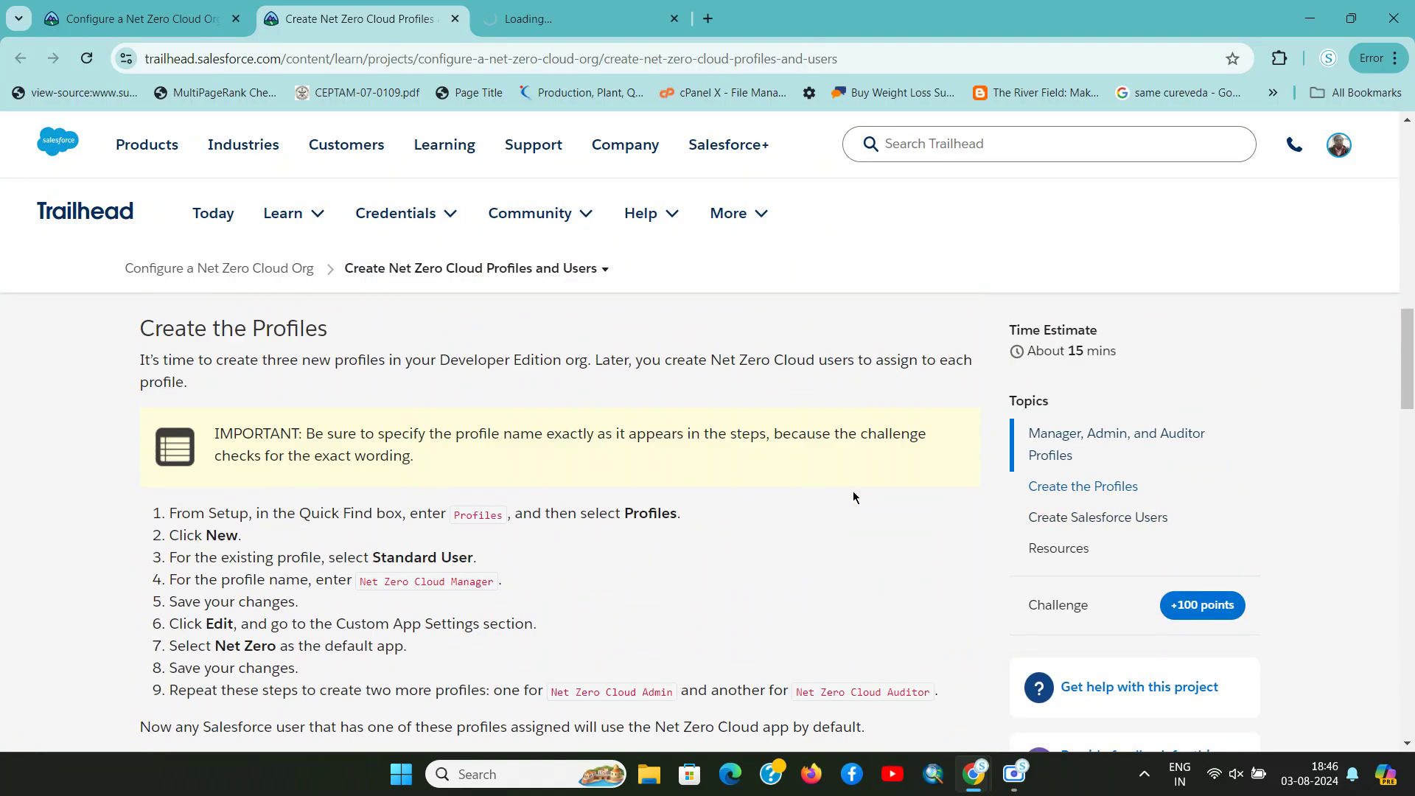
scroll(854, 496, up, 5)
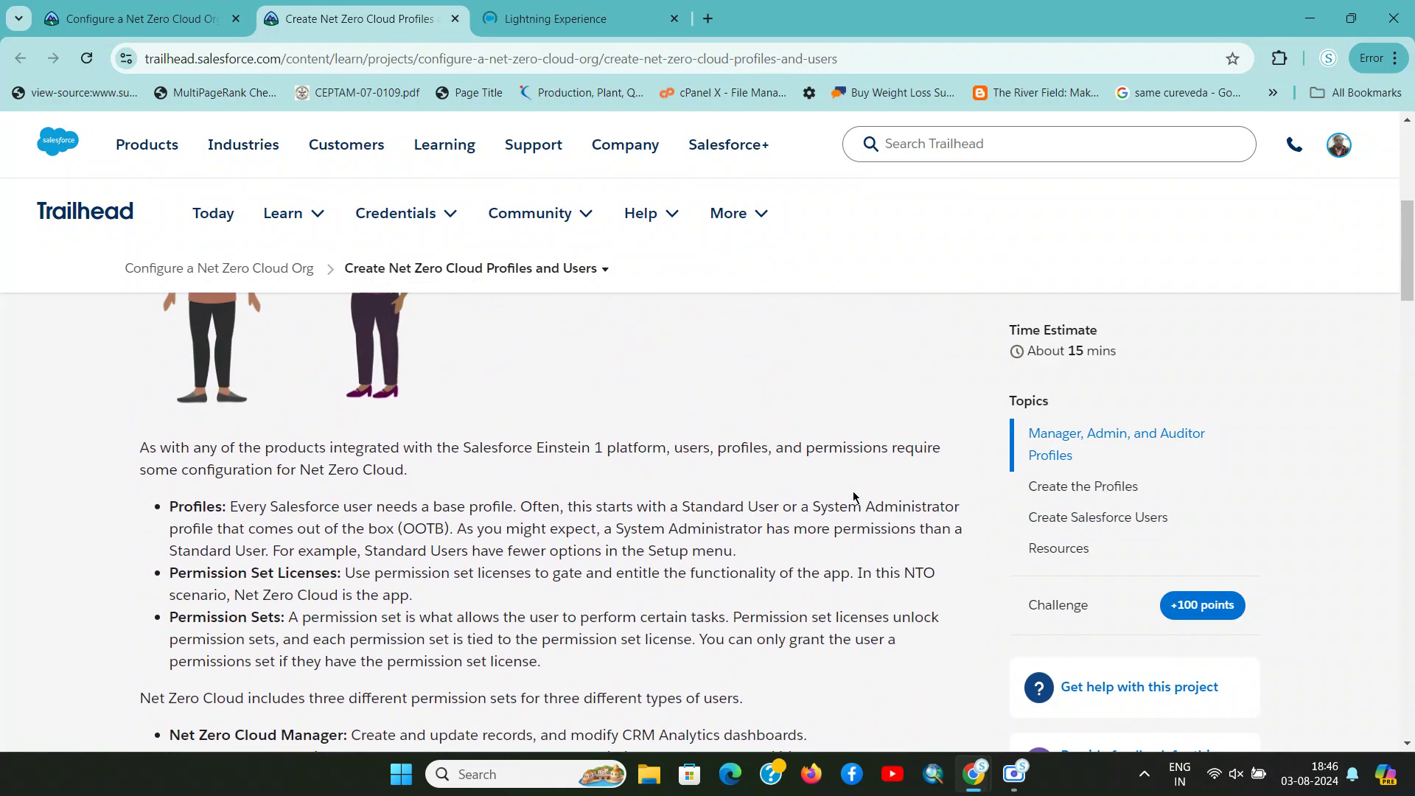
scroll(482, 383, down, 12)
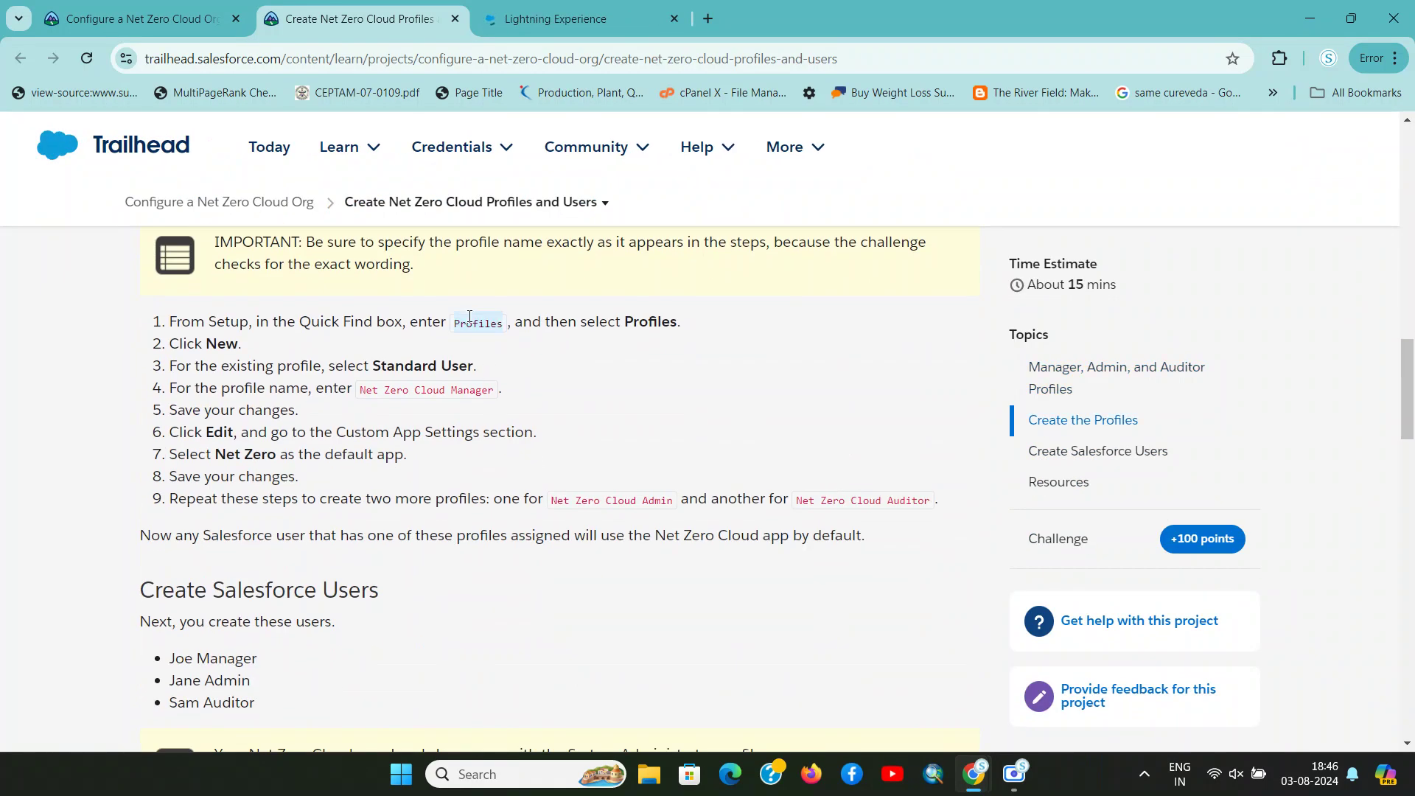
key(ctrl+Tab)
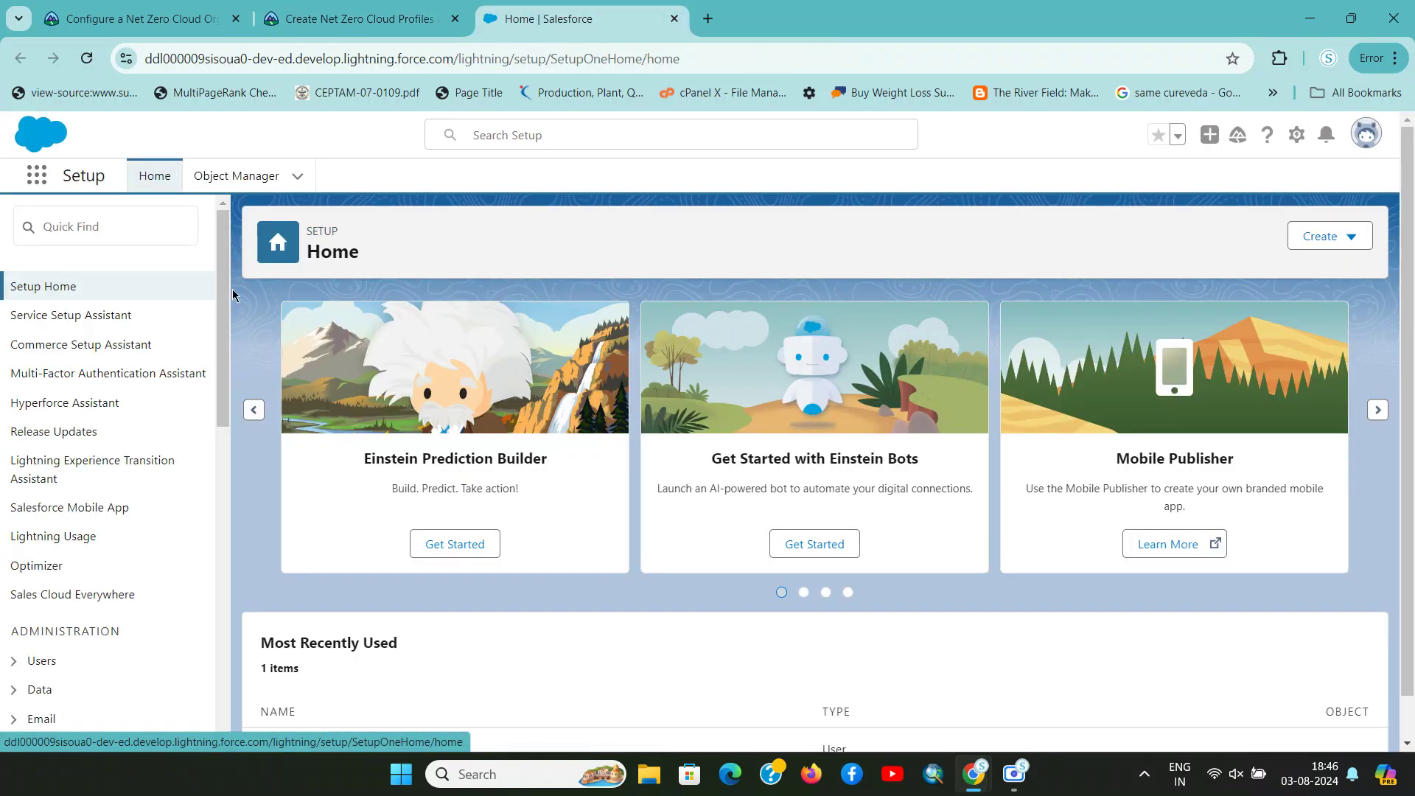
Find Profiles through the Setup Quick Find and open the Profiles list
click(140, 231)
text(Profiles)
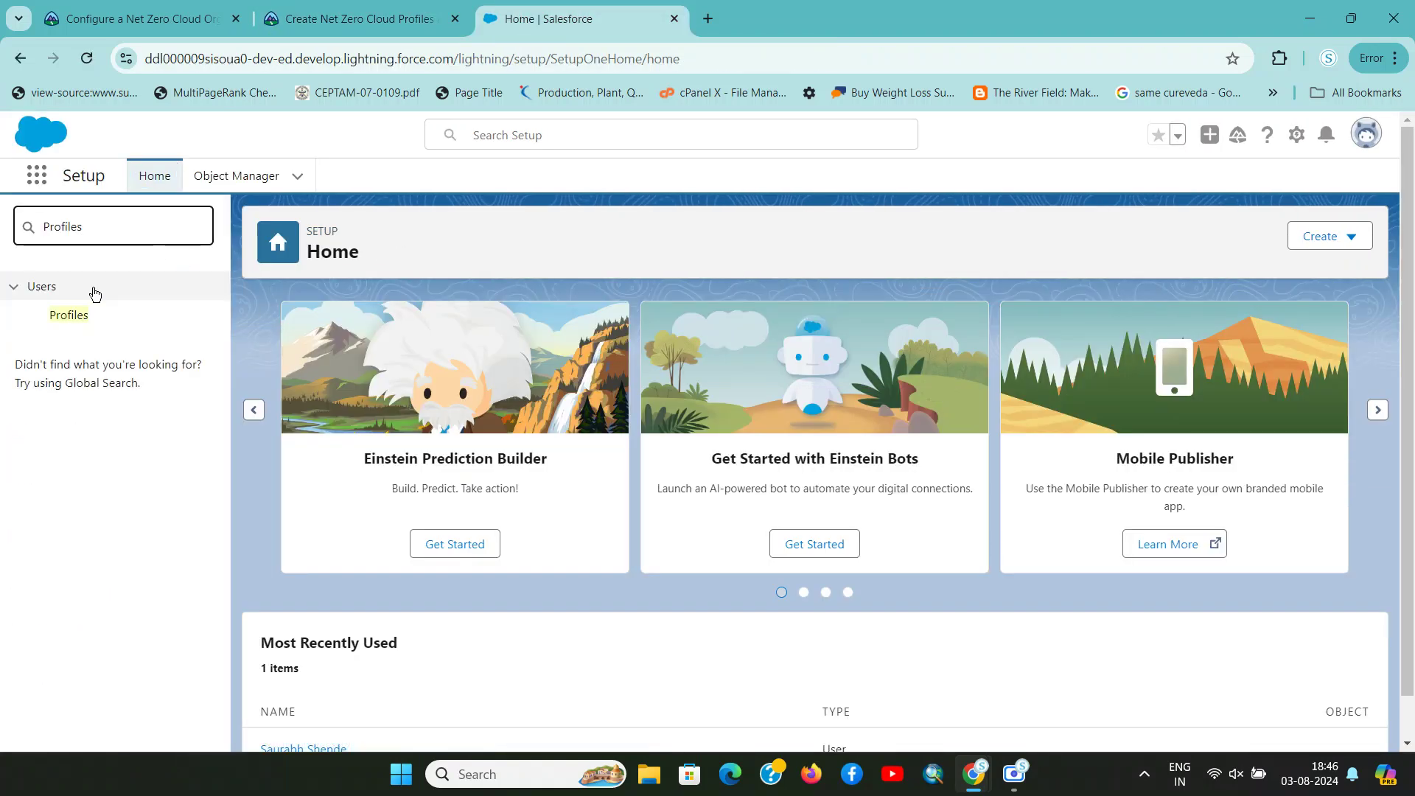
click(72, 317)
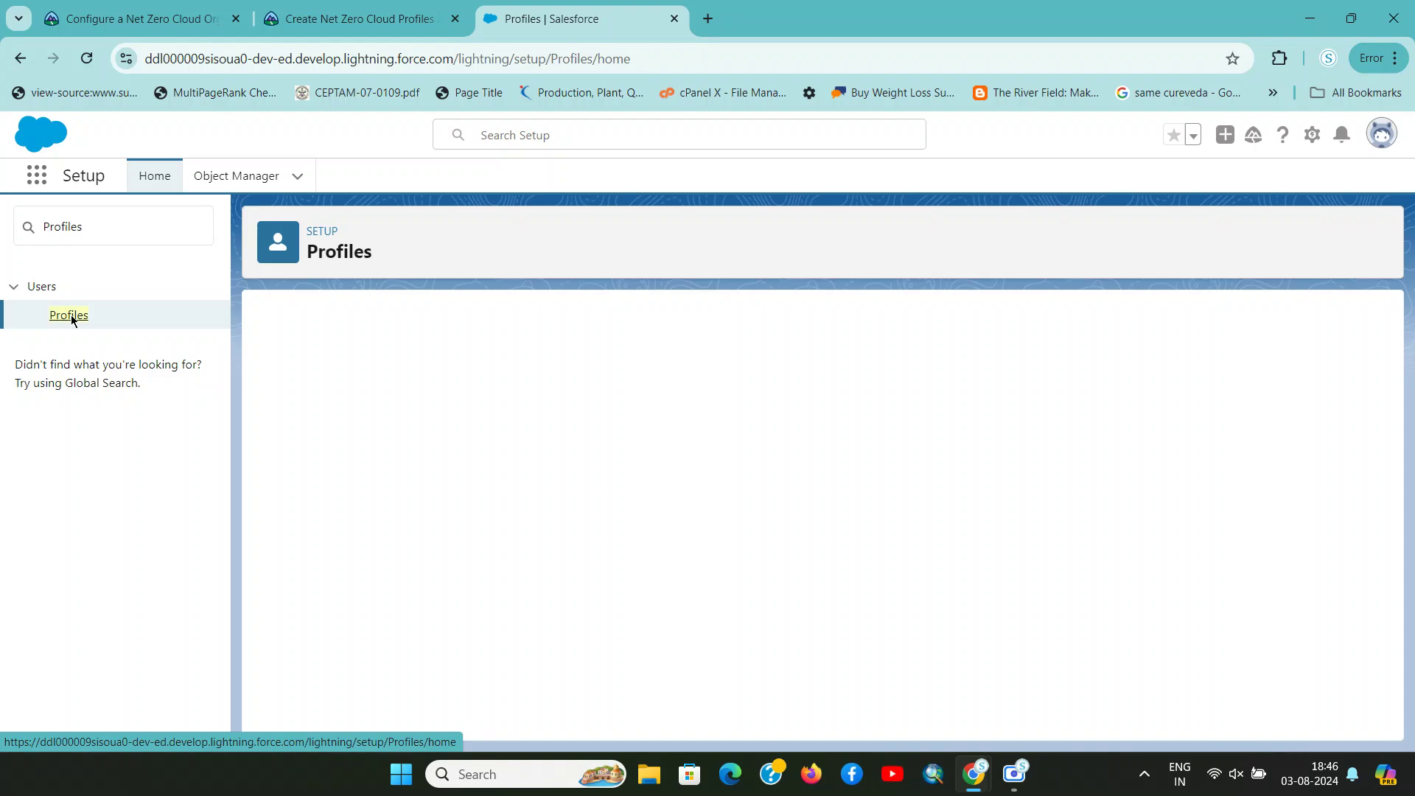
key(ctrl+shift+Tab)
key(ctrl+Tab)
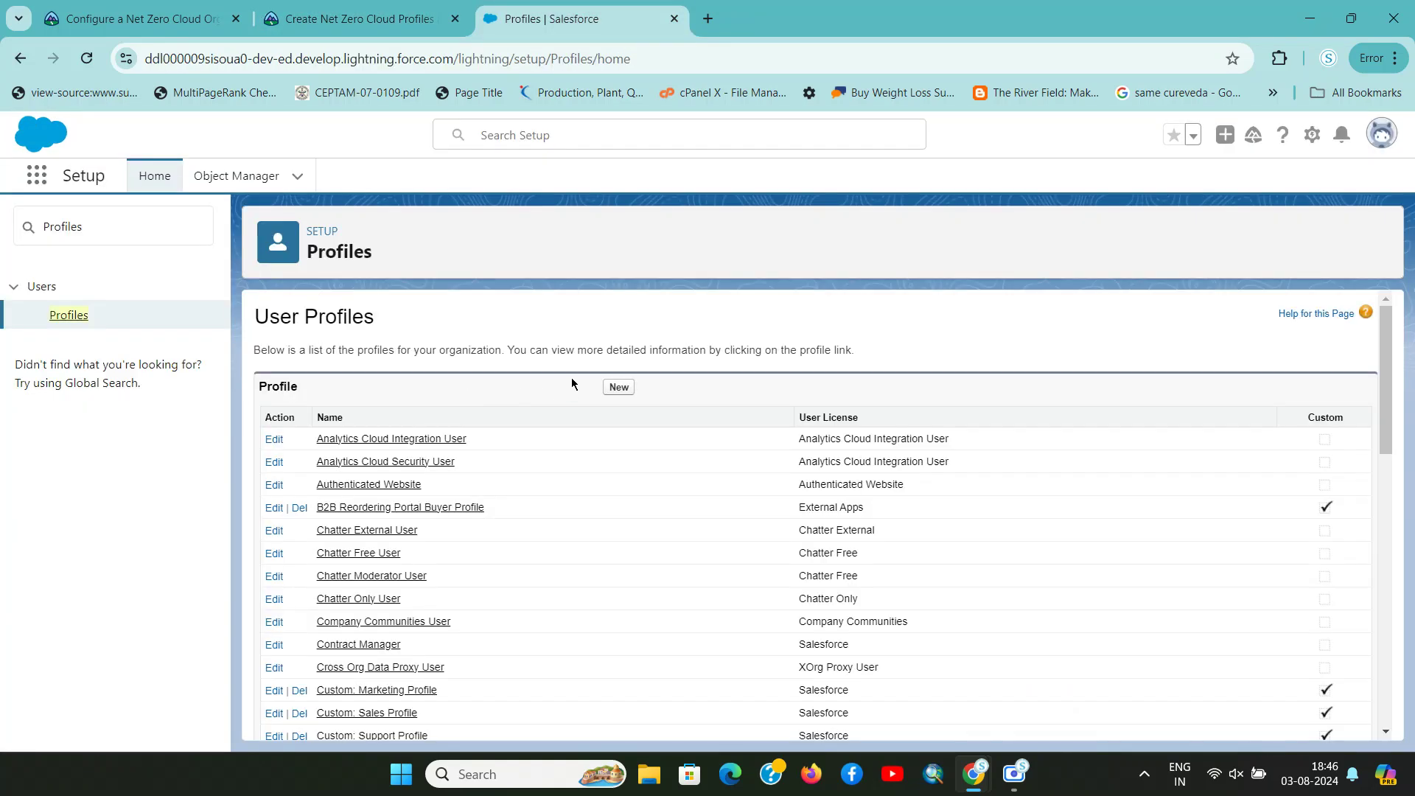
Start a new profile with Standard User as the existing profile to clone
click(617, 386)
key(ctrl+shift+Tab)
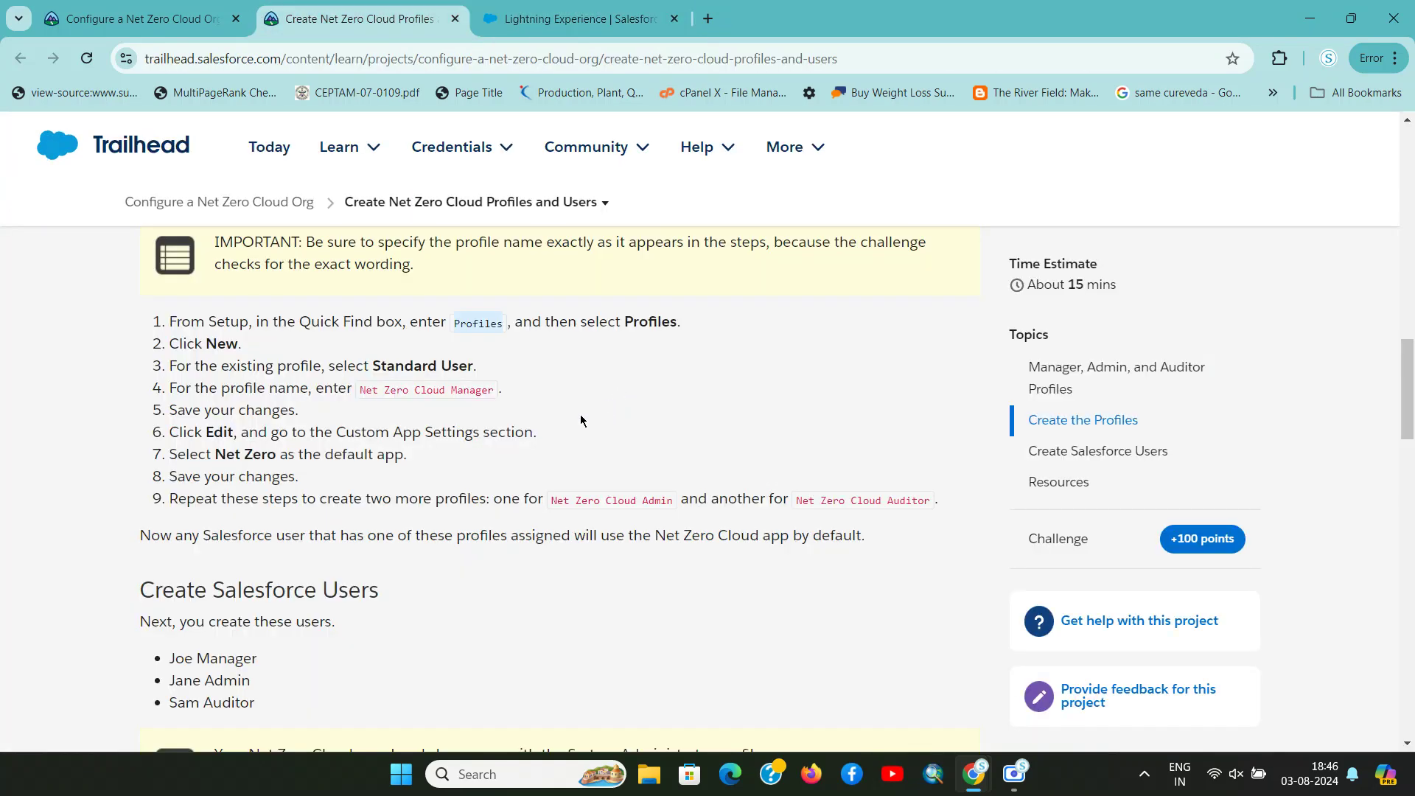
drag(372, 364, 484, 369)
key(ctrl+Tab)
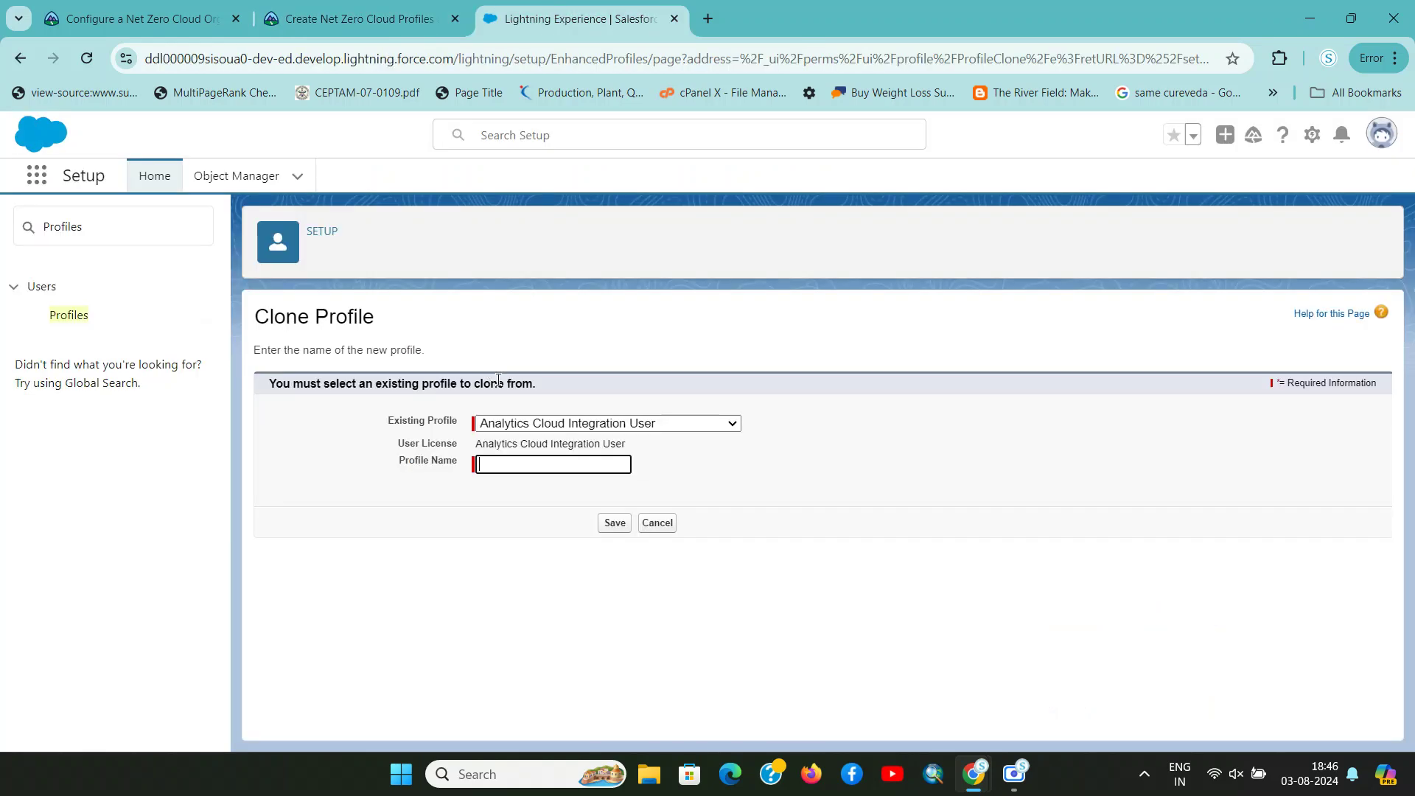
click(590, 425)
key(s)
key(s)
key(s)
key(s)
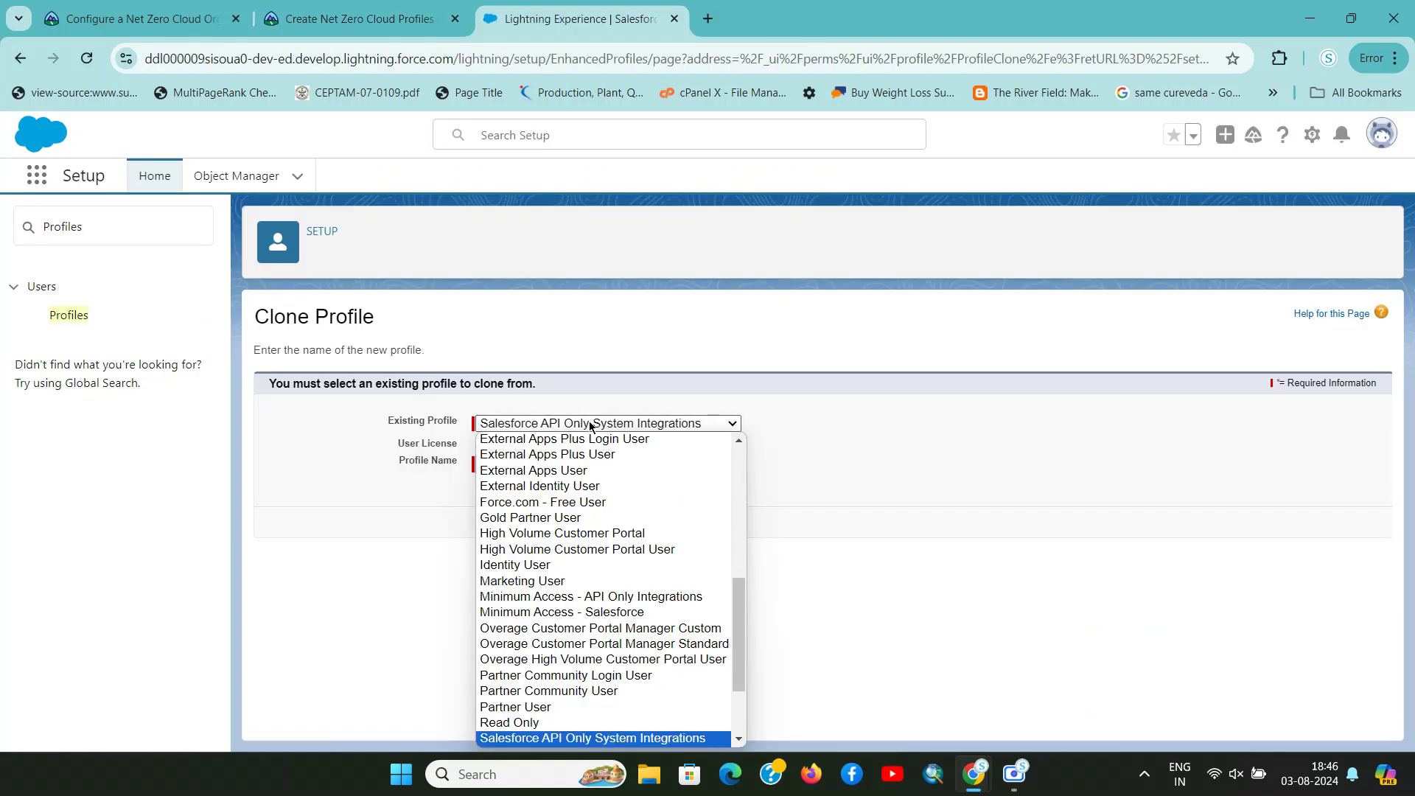
key(s)
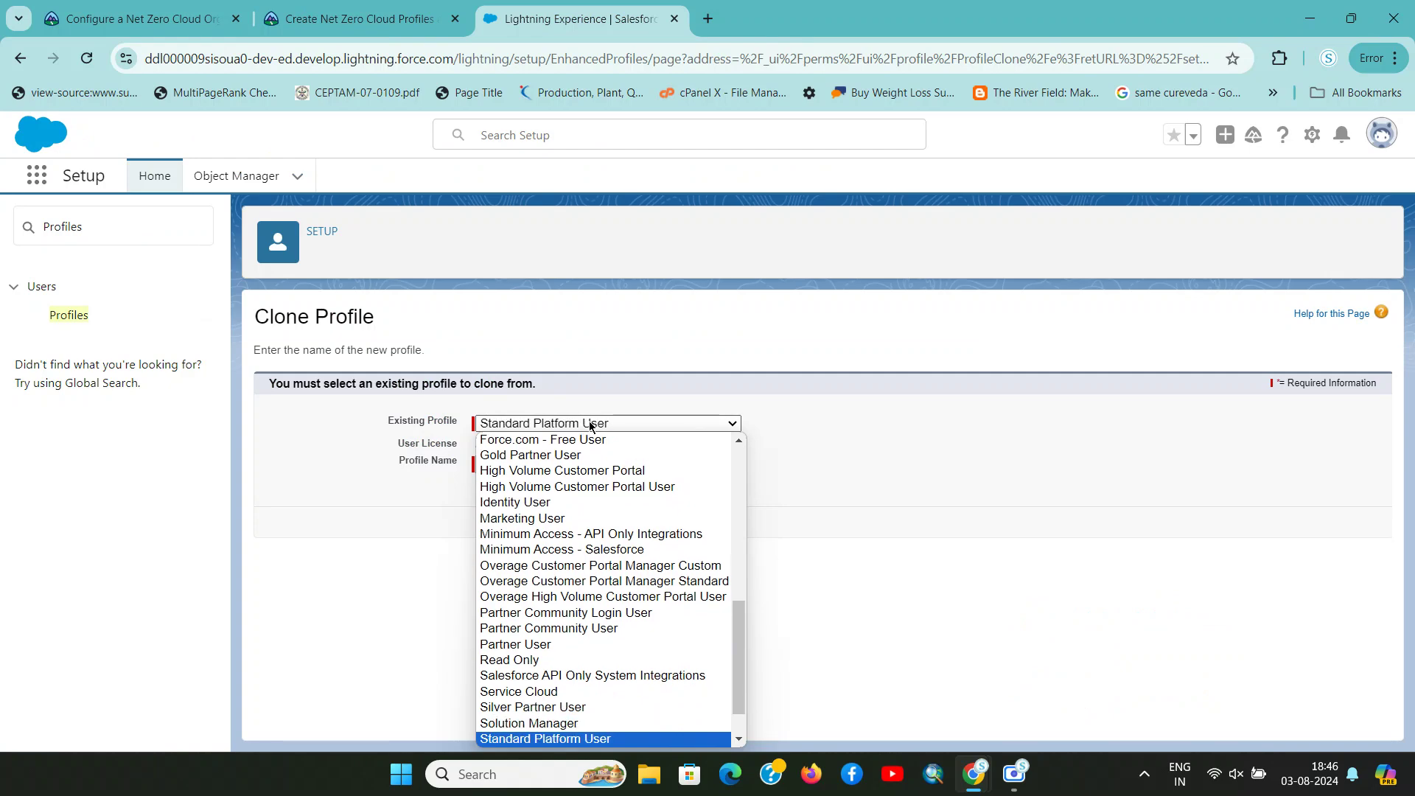
key(s)
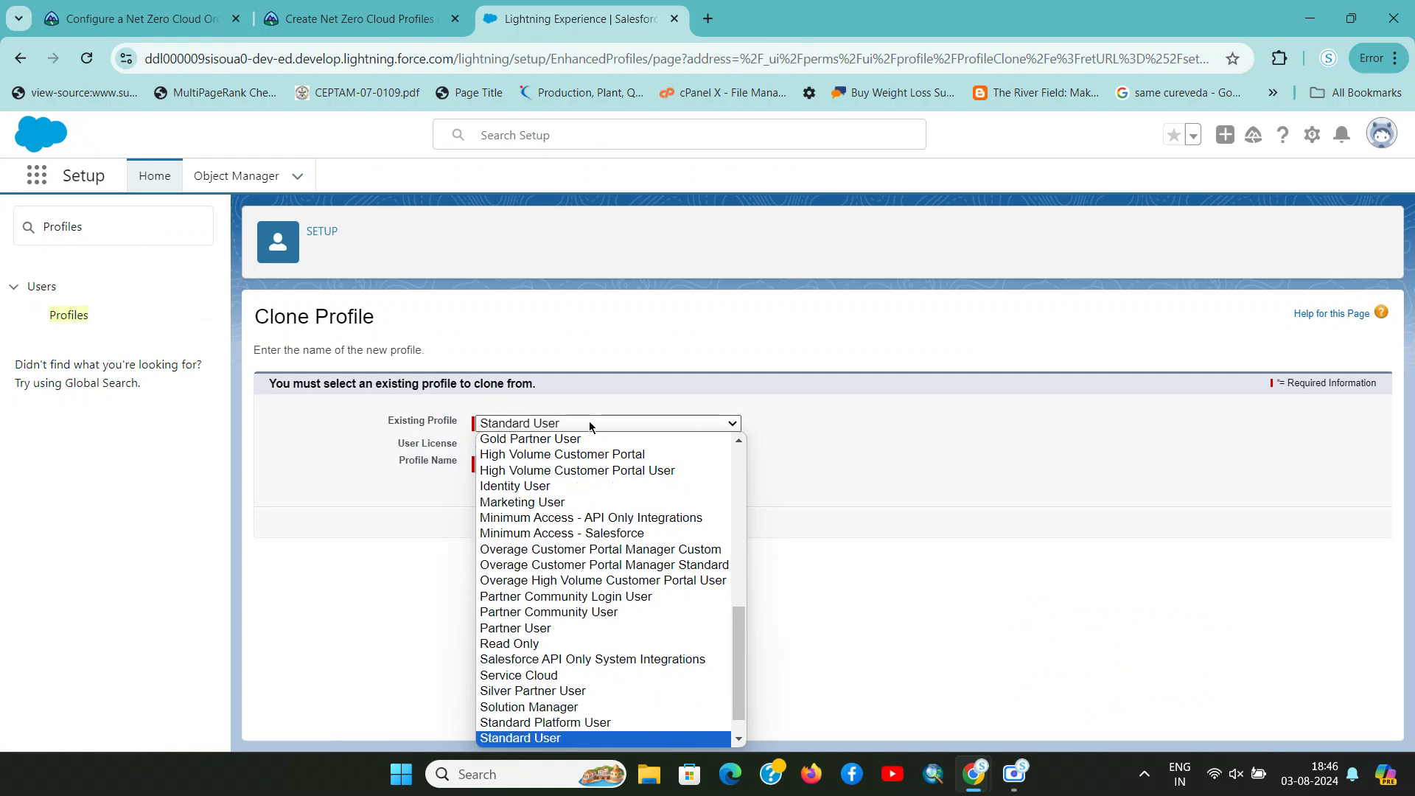
click(830, 427)
Name the cloned profile 'Net Zero Cloud Manager' using the name copied from Trailhead
key(ctrl+shift+Tab)
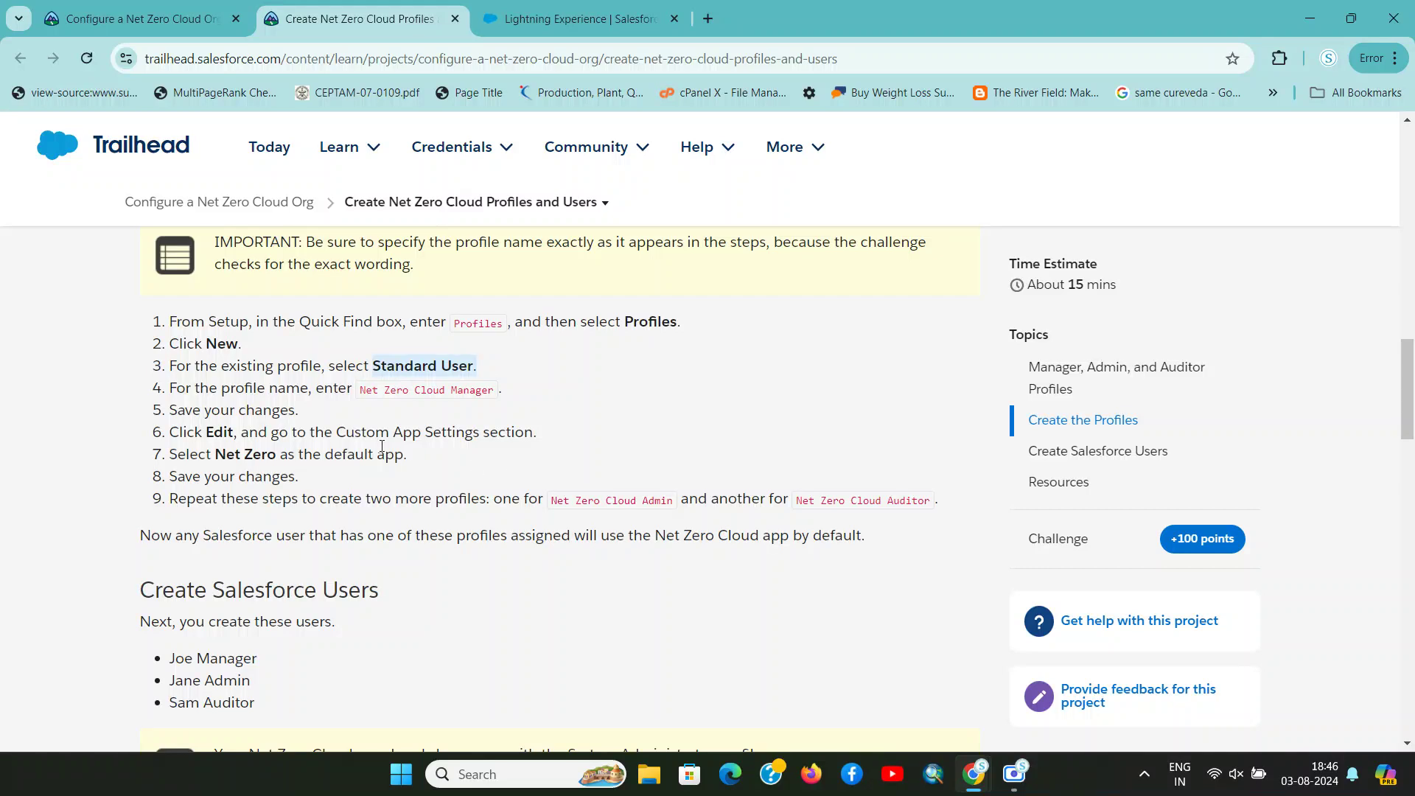
drag(362, 391, 495, 405)
key(ctrl+c)
key(ctrl+Tab)
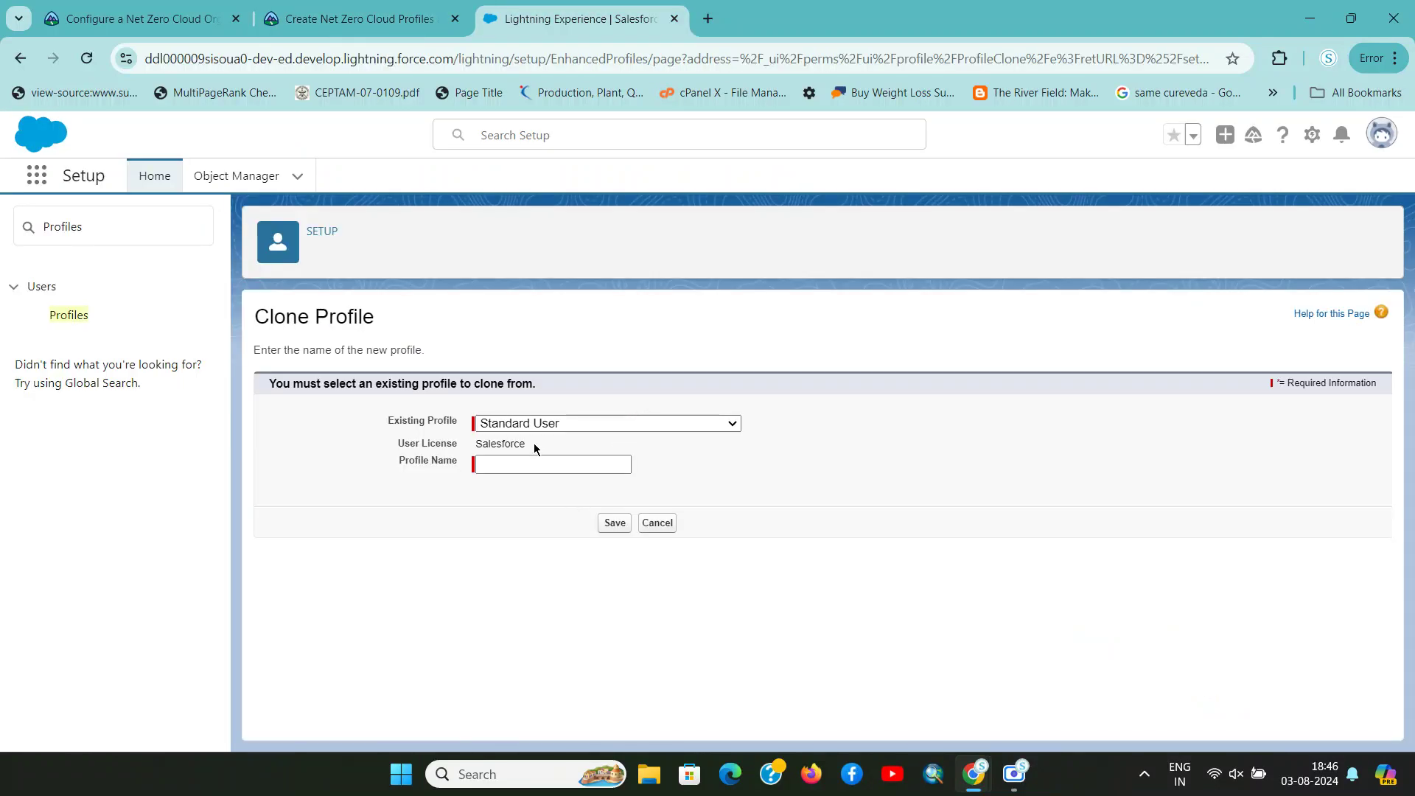
click(549, 464)
key(ctrl+v)
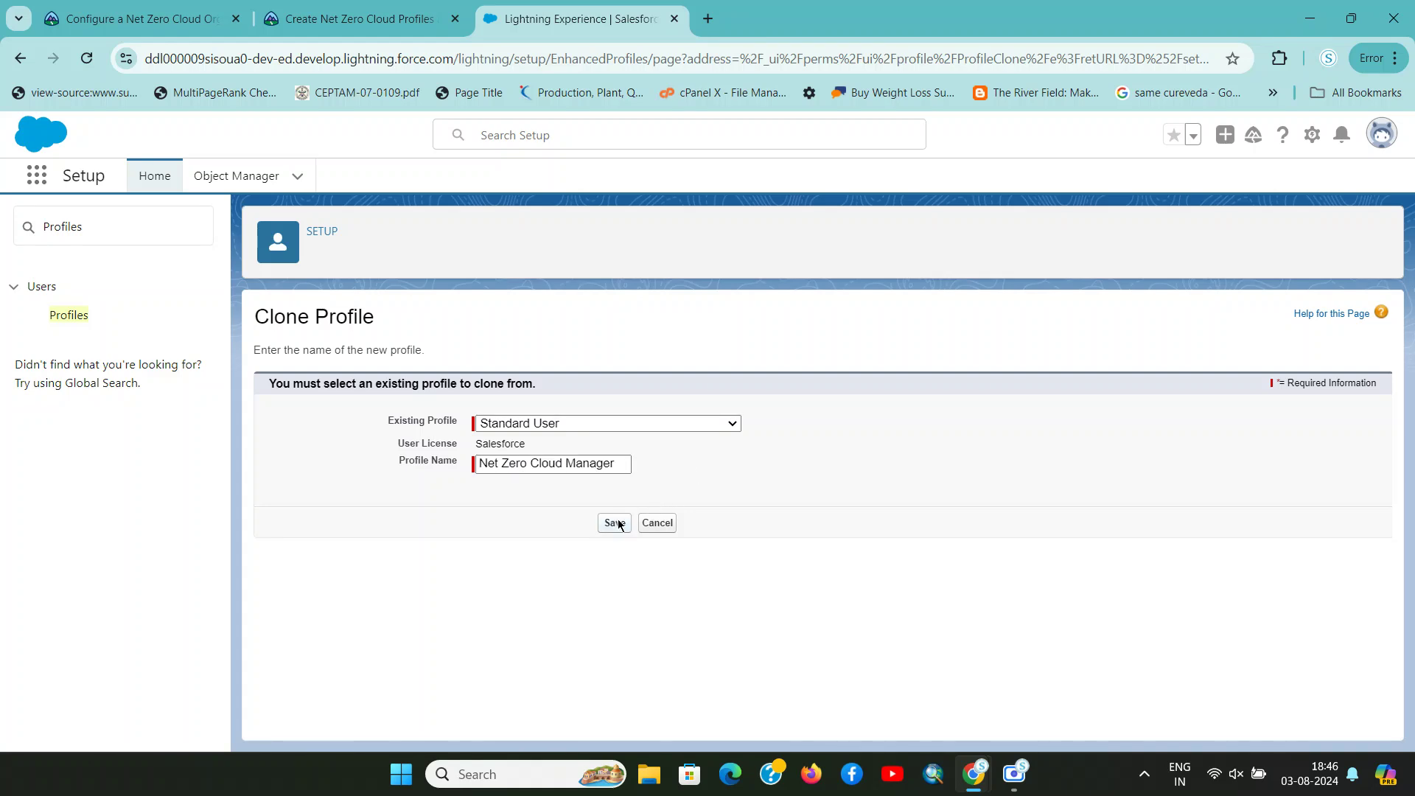
Check the Trailhead step about Custom App Settings and return to the saved profile
key(ctrl+shift+Tab)
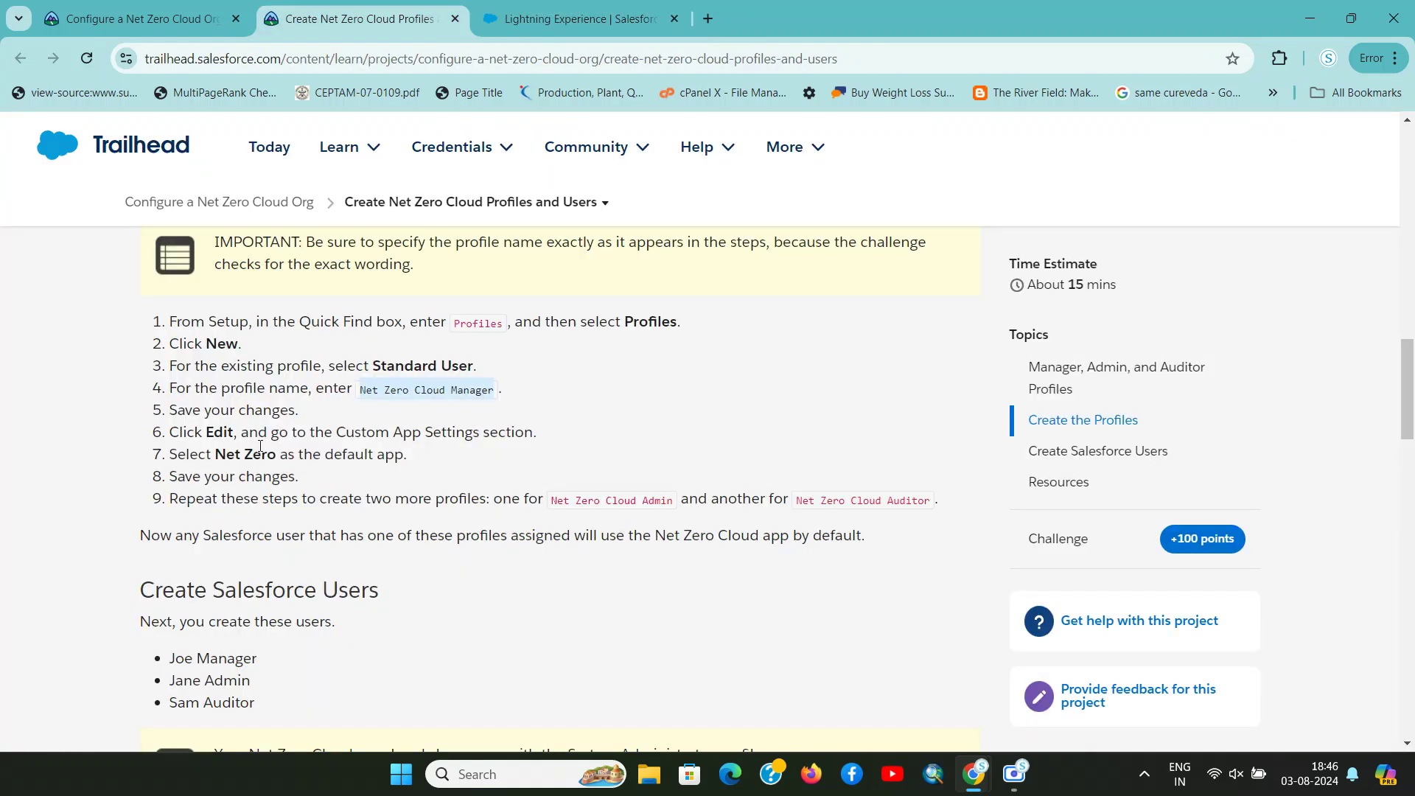
drag(210, 432, 527, 433)
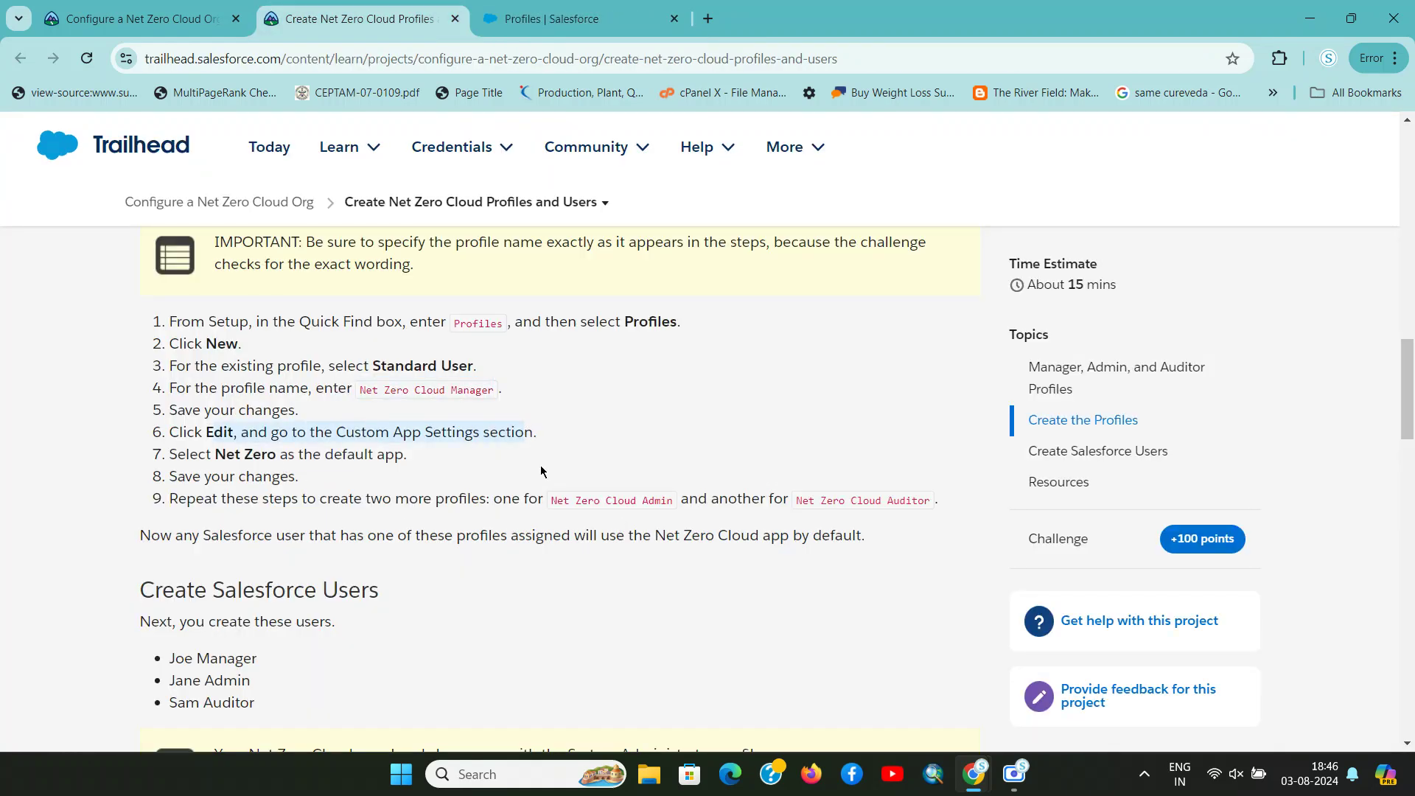
key(ctrl+Tab)
key(ctrl+shift+Tab)
click(307, 438)
drag(334, 431, 337, 435)
key(ctrl+c)
key(ctrl+Tab)
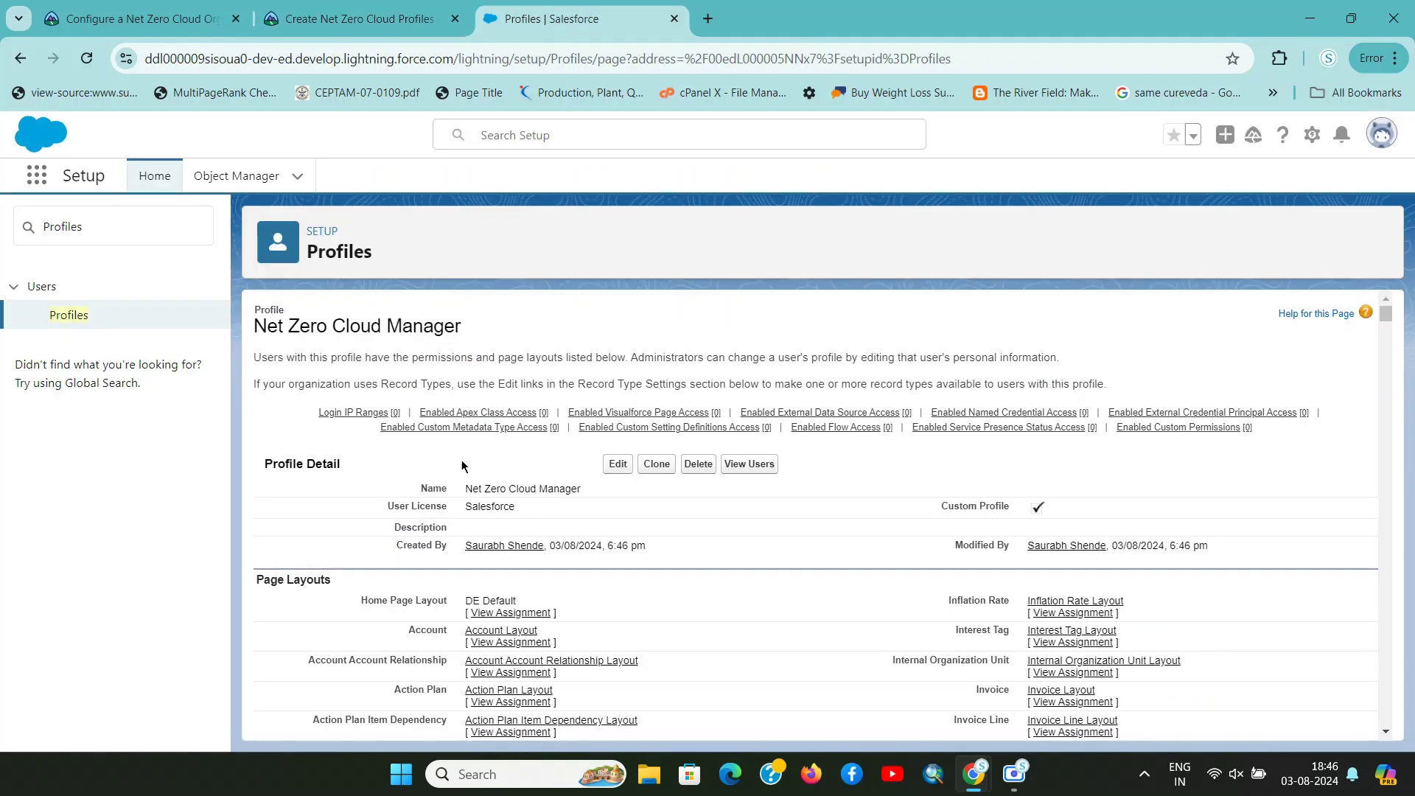
Open Net Zero Cloud Manager for editing and locate the Custom App Settings section
key(ctrl+f)
key(ctrl+v)
click(616, 465)
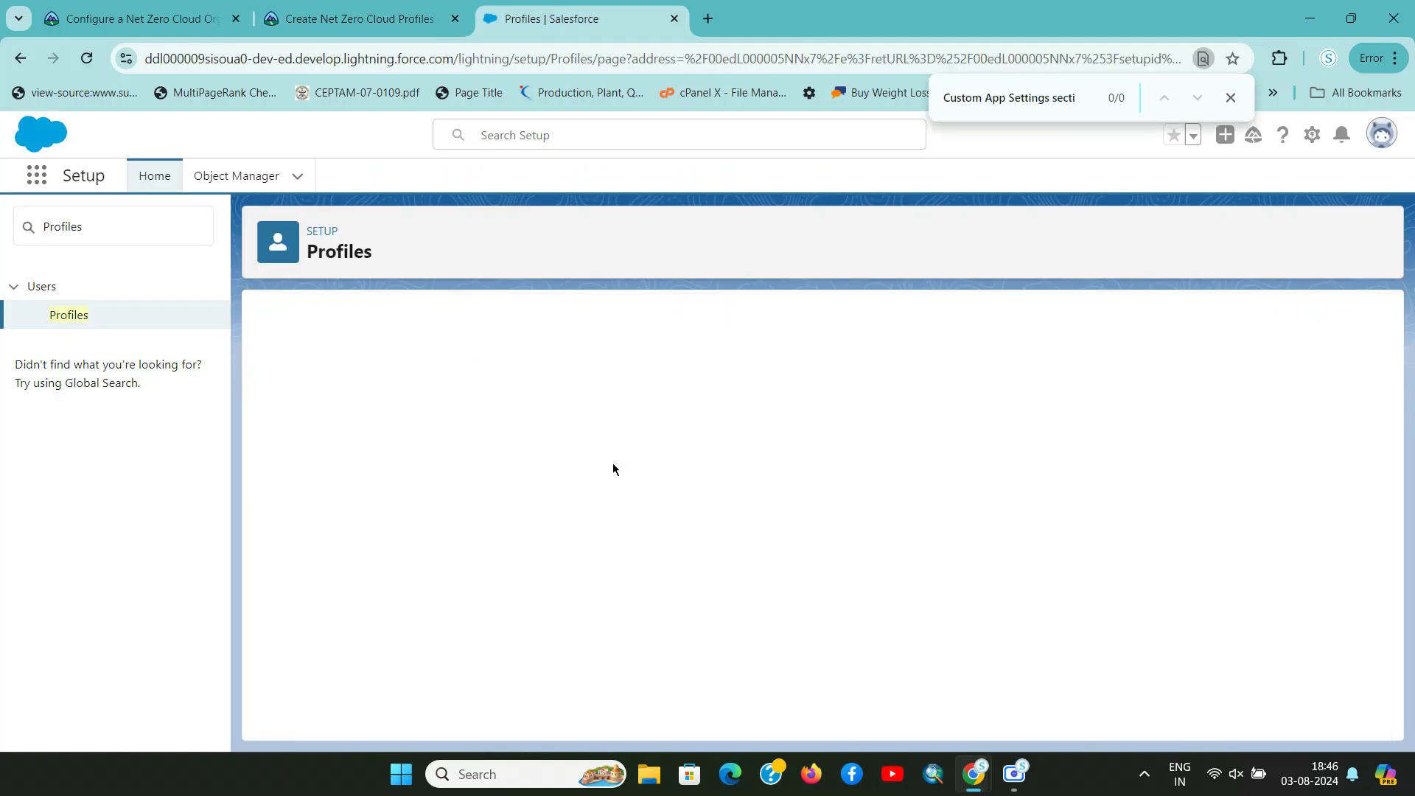
key(ctrl+shift+Tab)
key(ctrl+Tab)
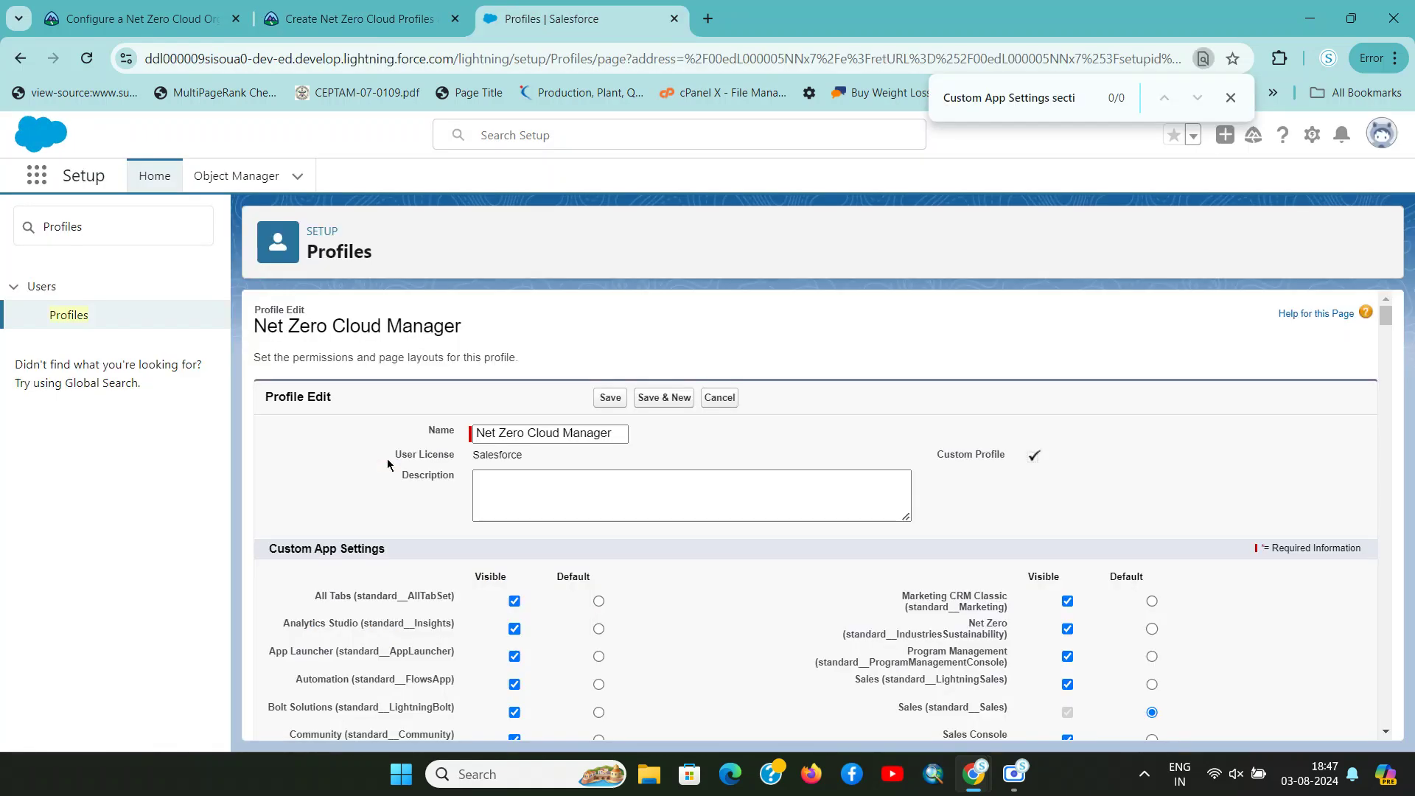
click(1081, 101)
key(BackSpace)
key(BackSpace)
key(BackSpace)
key(BackSpace)
key(BackSpace)
key(BackSpace)
key(BackSpace)
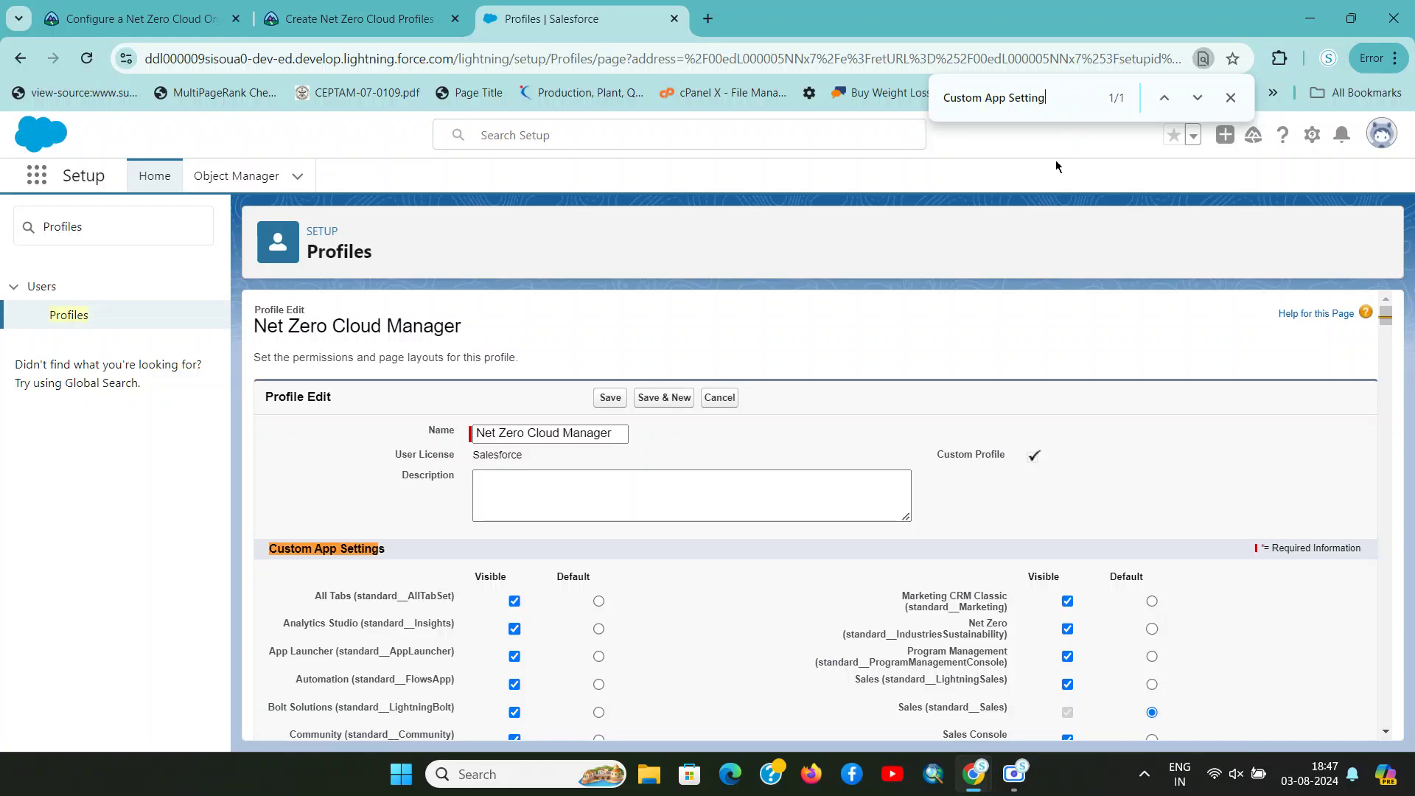
scroll(811, 331, down, 4)
scroll(664, 369, up, 3)
Find the Net Zero app in Custom App Settings and mark it as Default
key(ctrl+shift+Tab)
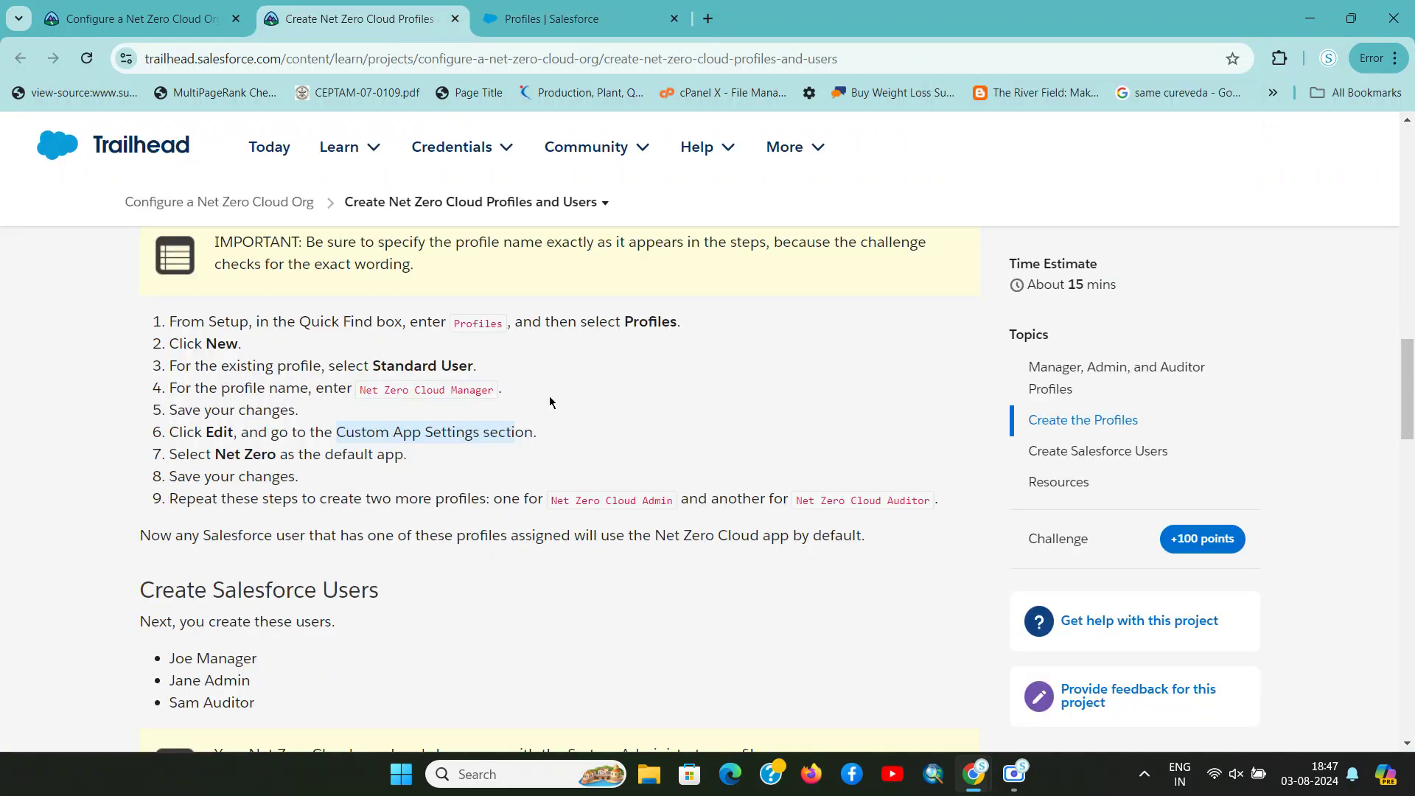
drag(216, 454, 272, 454)
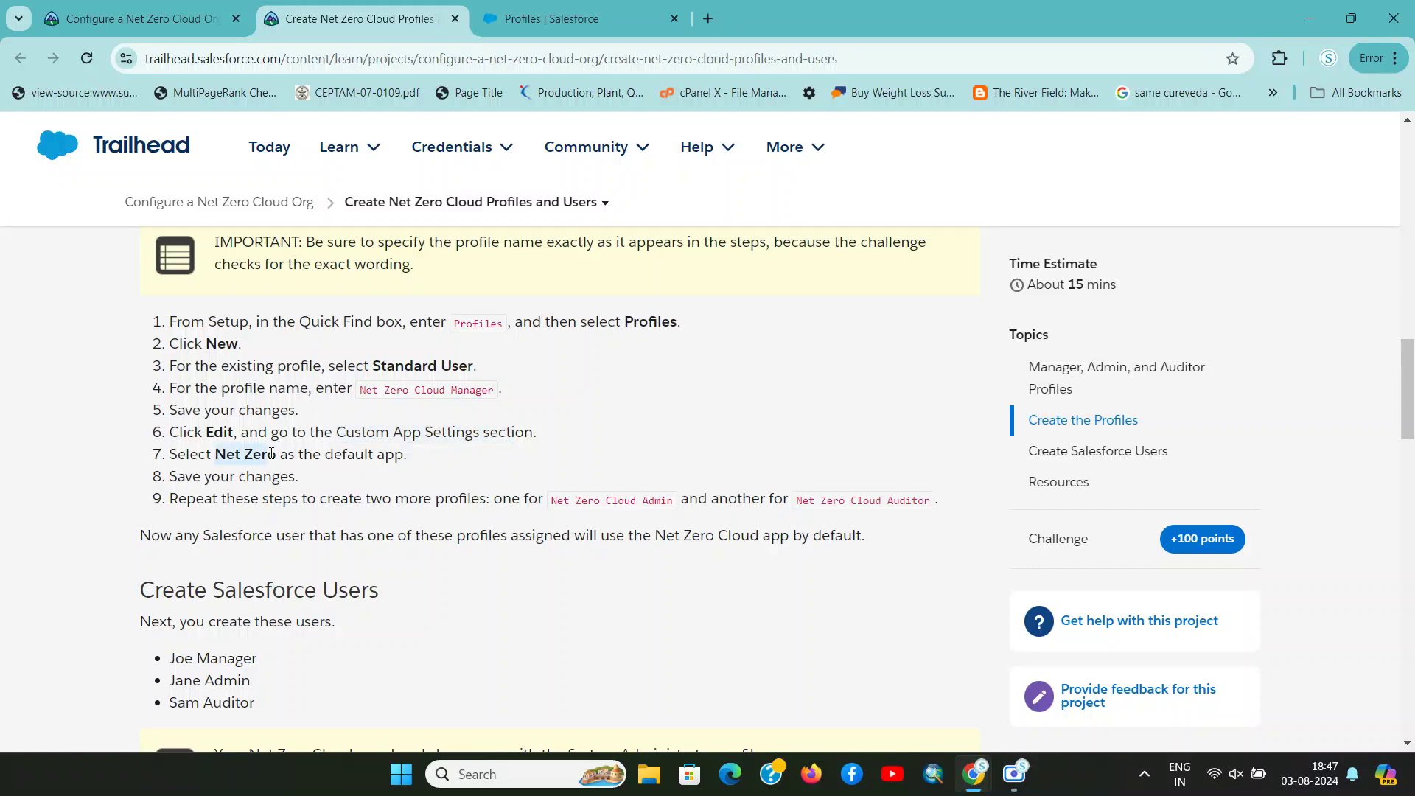
key(ctrl+Tab)
key(ctrl+shift+Tab)
click(245, 456)
drag(225, 455, 278, 455)
key(ctrl+c)
key(ctrl+Tab)
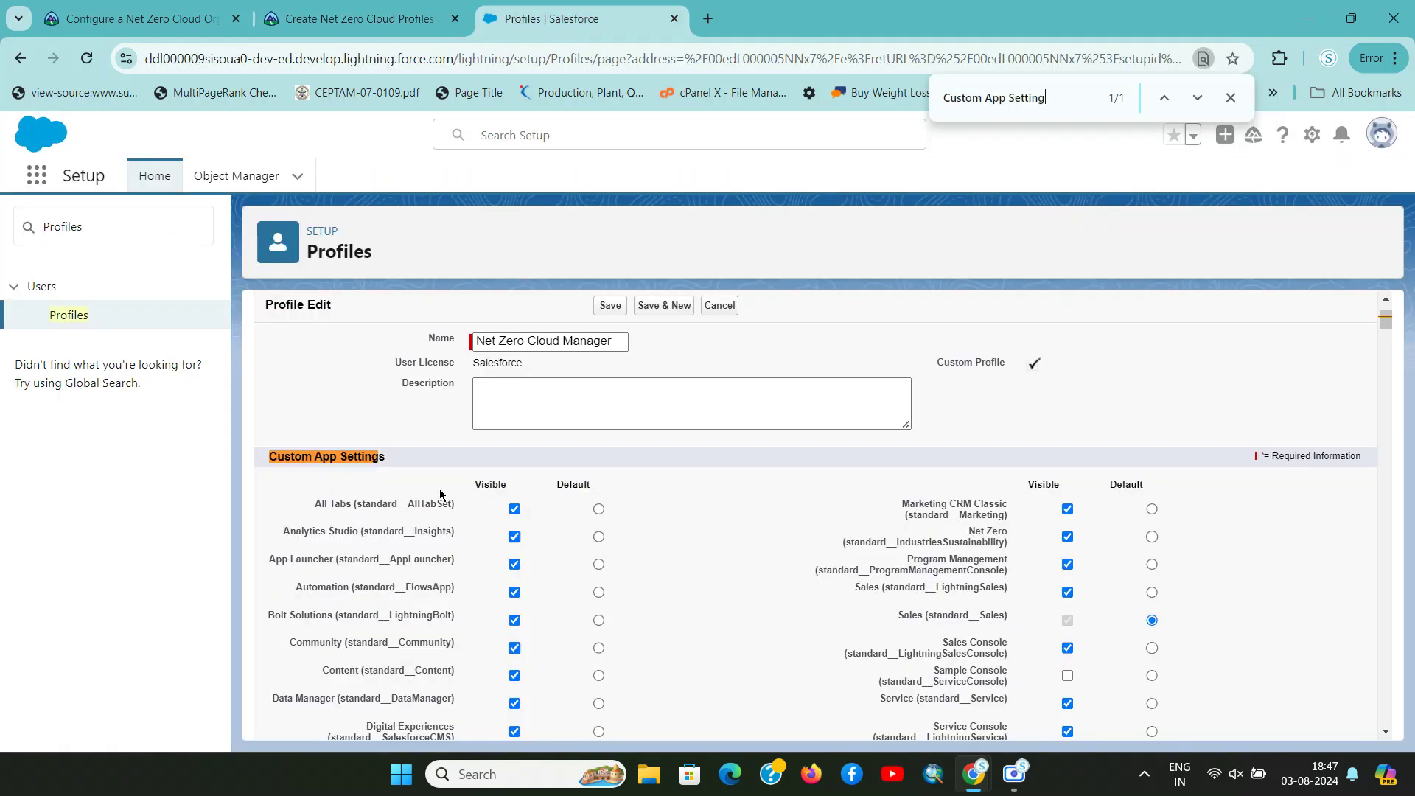
key(ctrl+f)
key(ctrl+v)
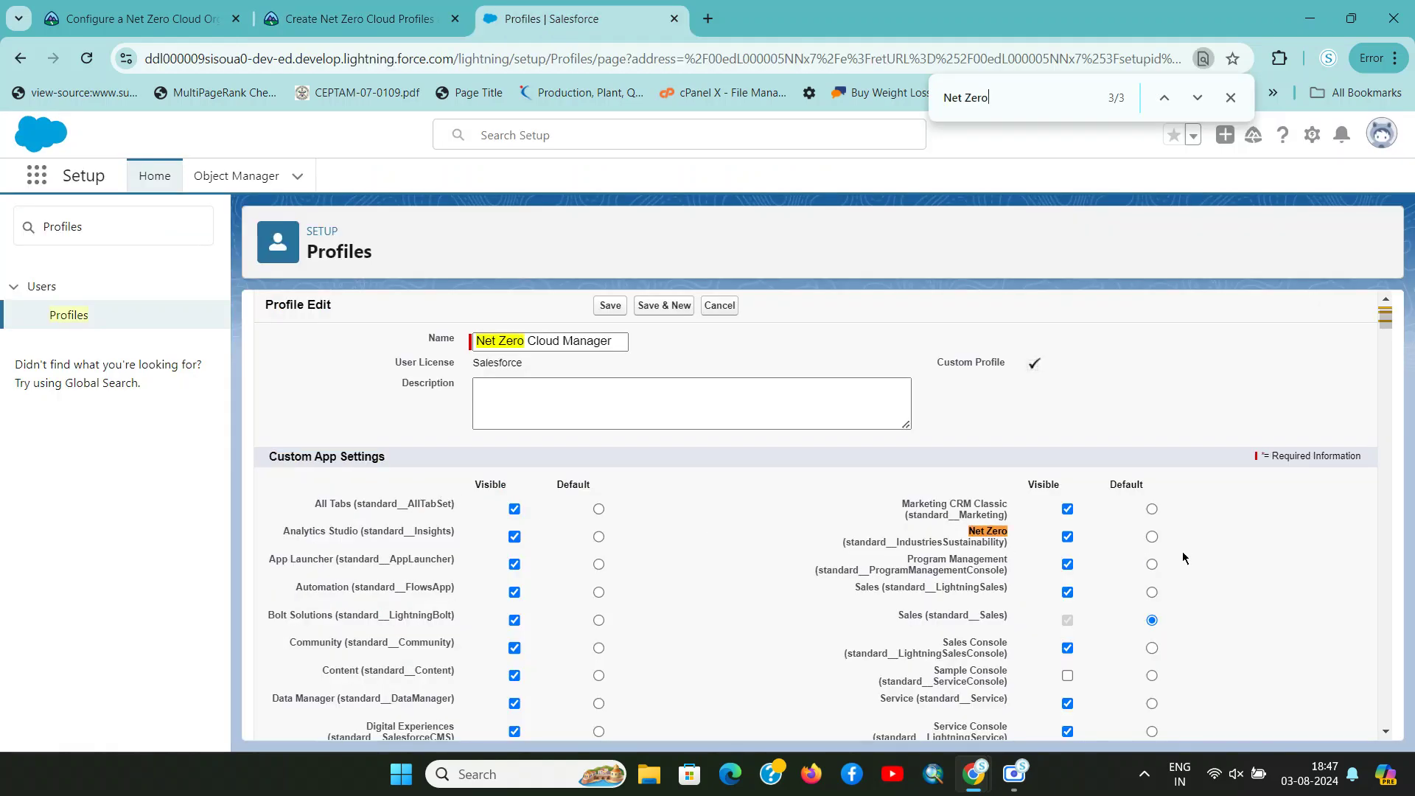
click(1152, 537)
Save the Net Zero Cloud Manager profile edits
key(ctrl+shift+Tab)
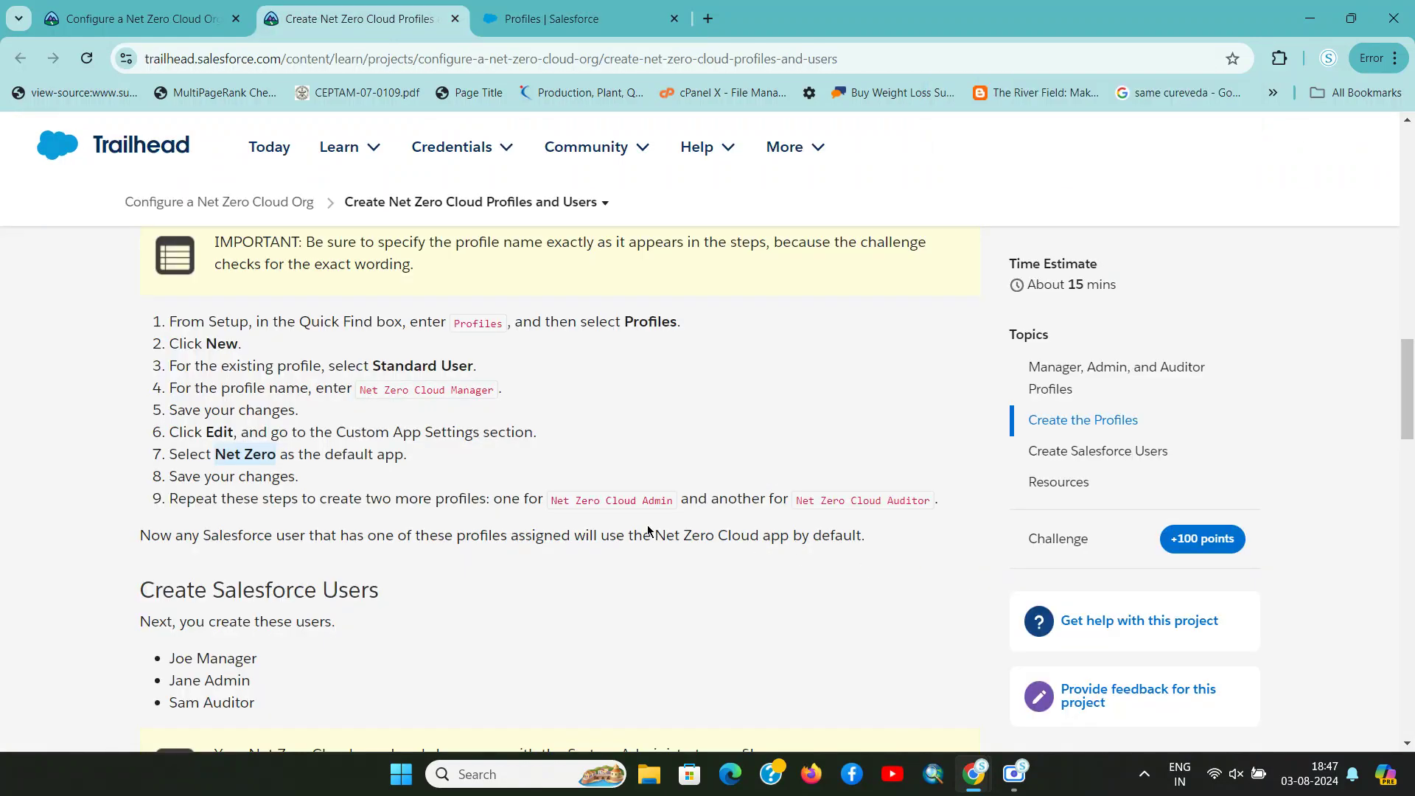
double_click(349, 455)
key(ctrl+Tab)
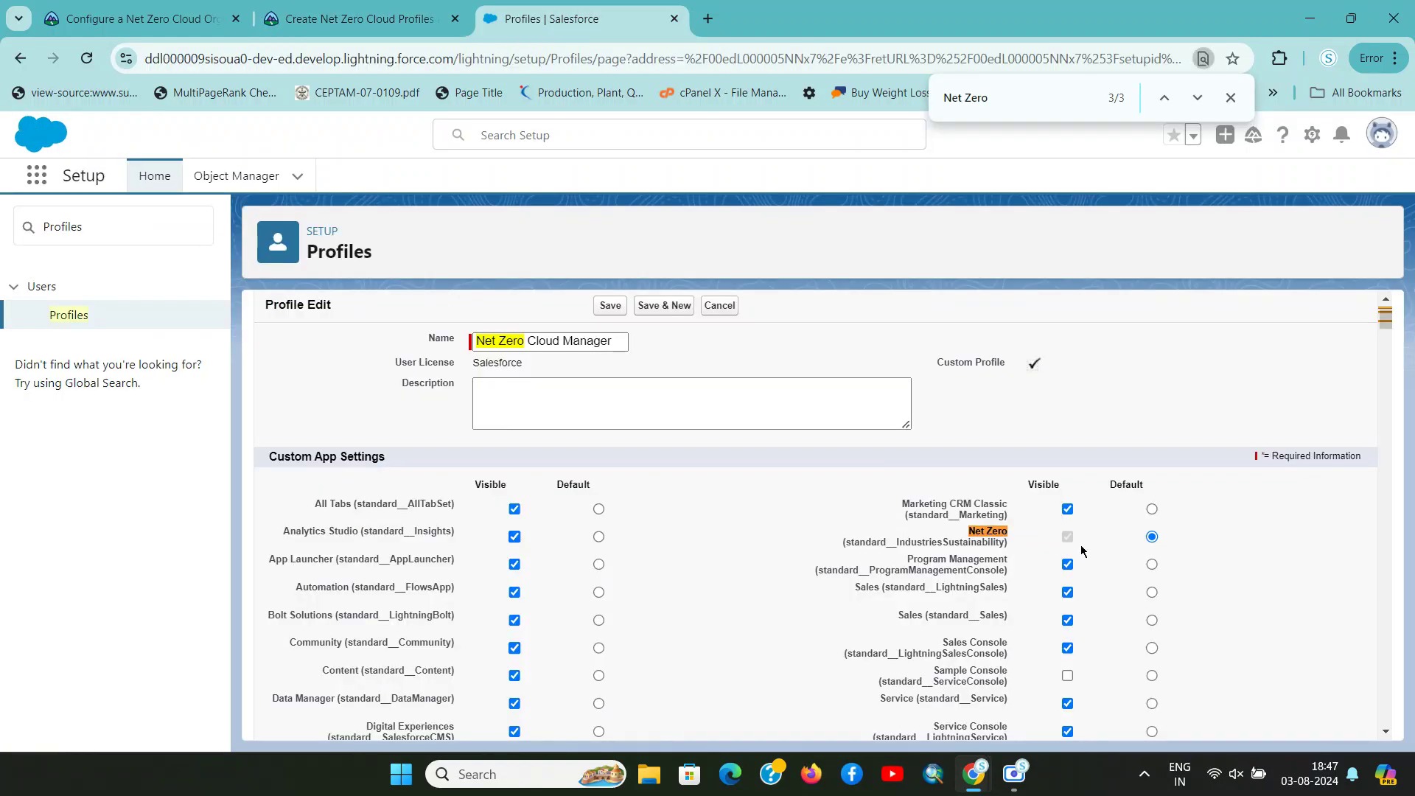
key(ctrl+shift+Tab)
drag(180, 477, 298, 478)
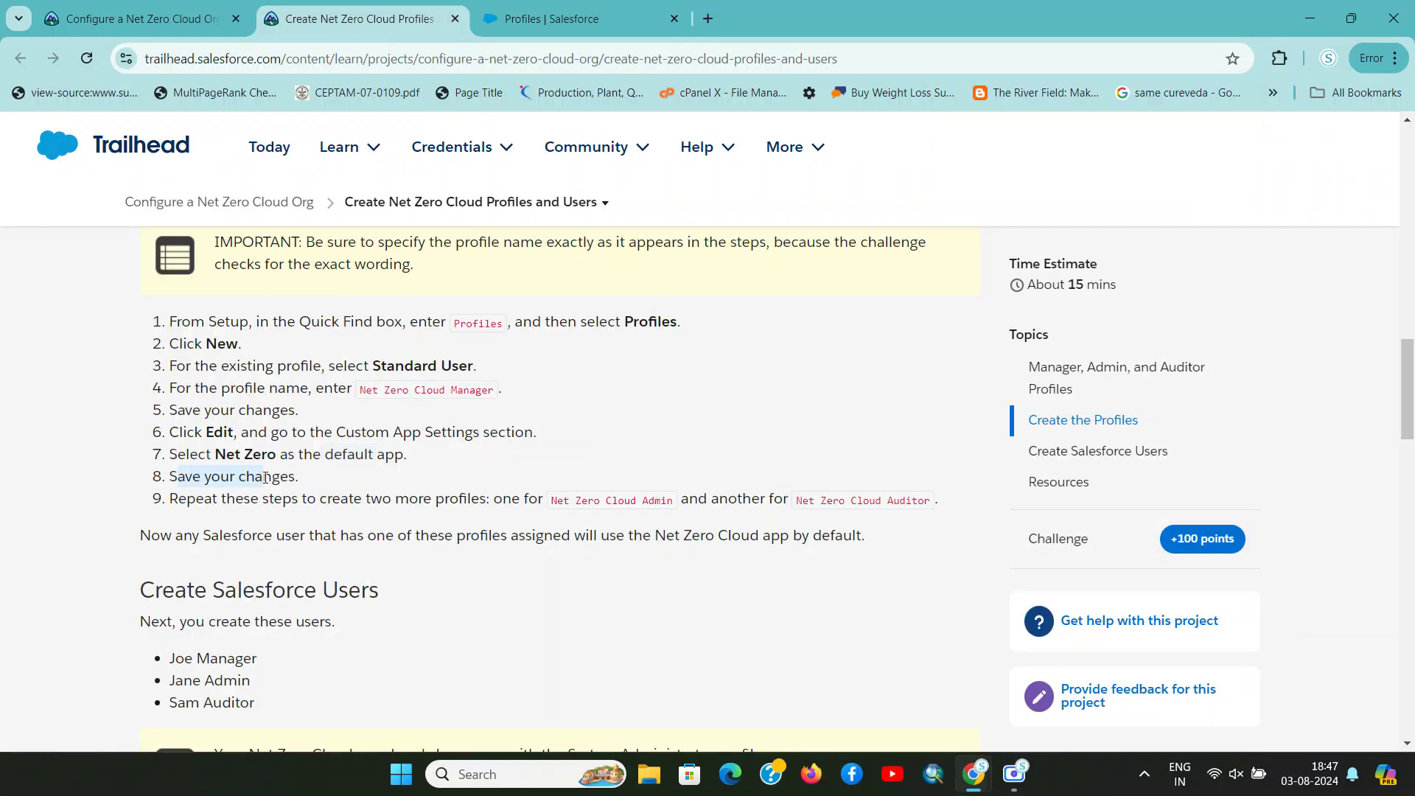
key(ctrl+Tab)
click(611, 312)
Note the Trailhead instruction to create Net Zero Cloud Admin and another profile
key(ctrl+shift+Tab)
drag(252, 501, 459, 499)
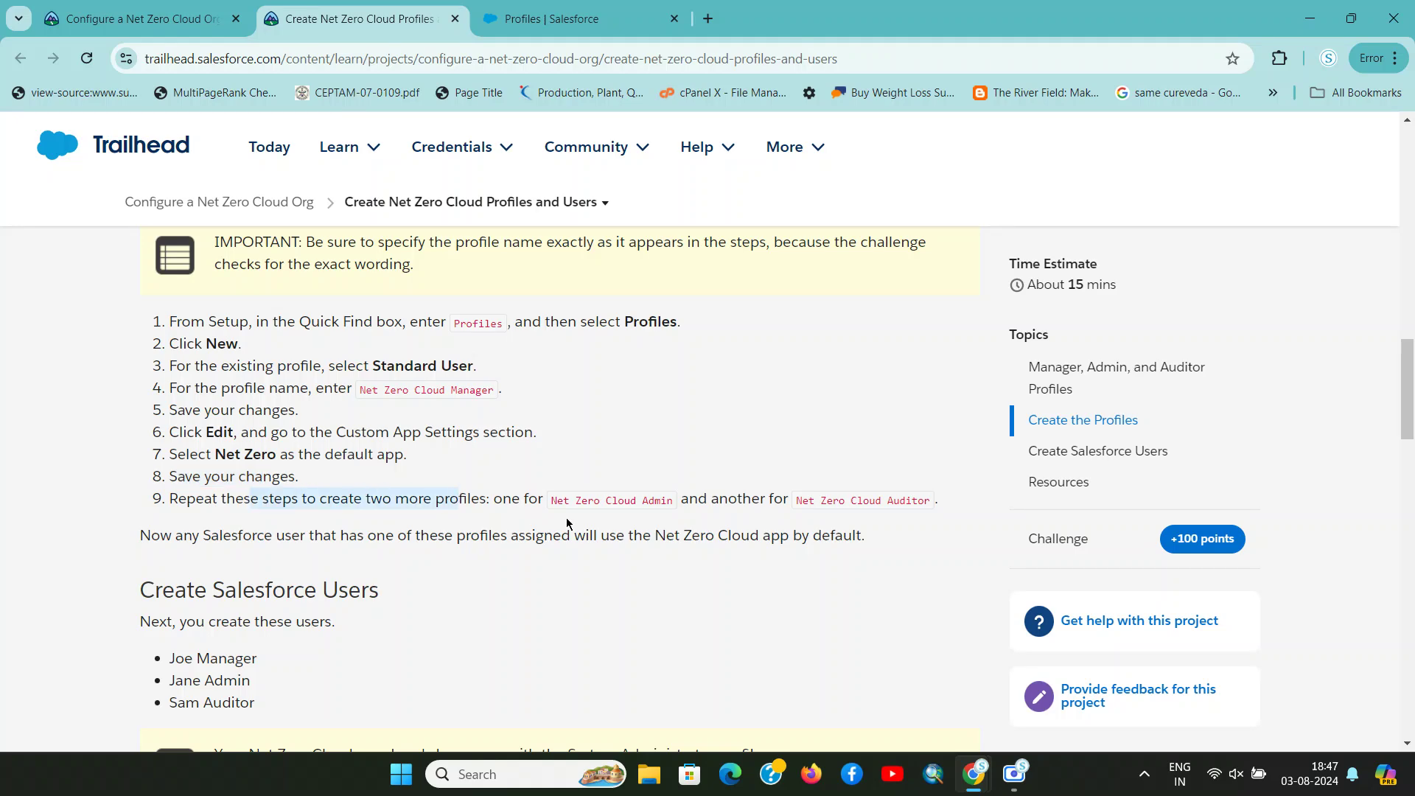
drag(552, 499, 672, 504)
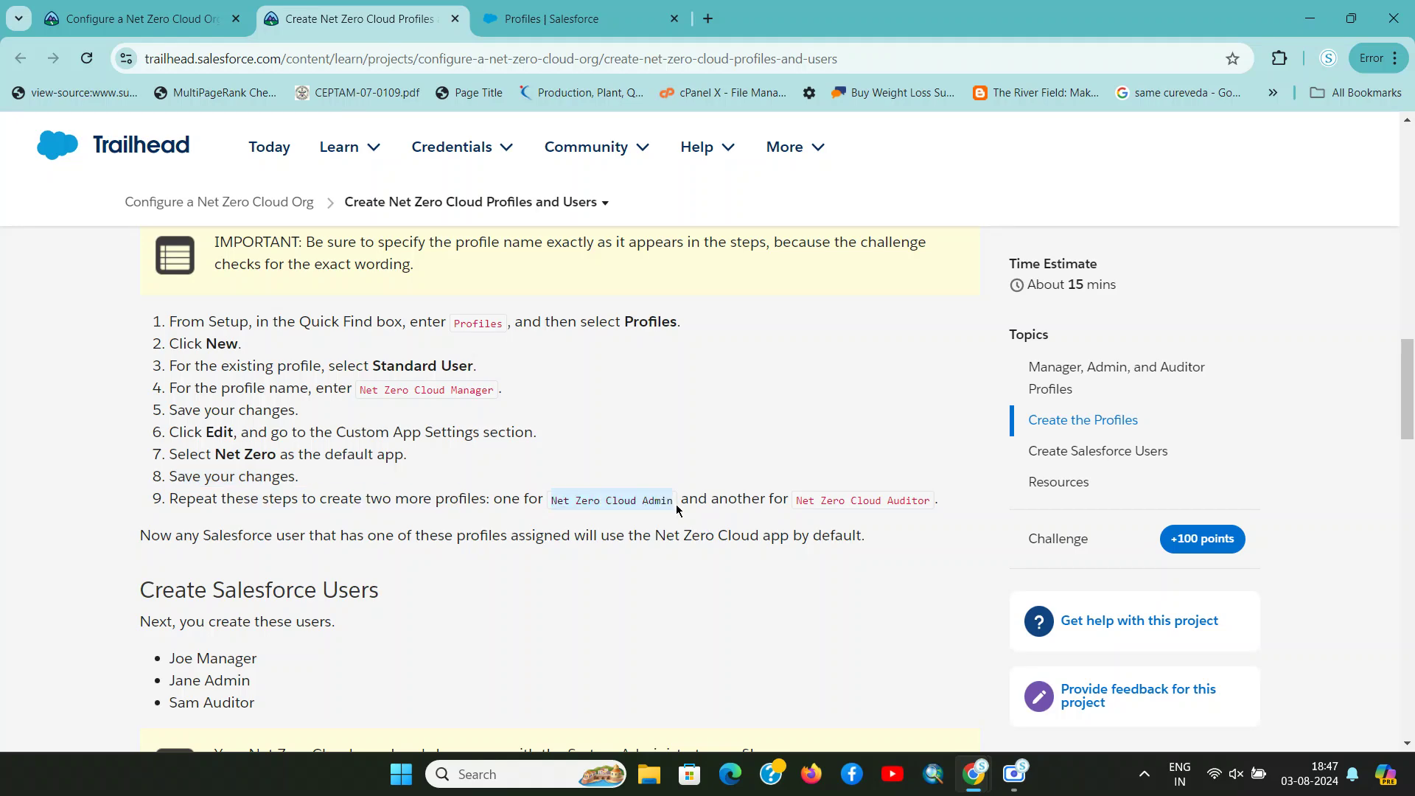
key(ctrl+Tab)
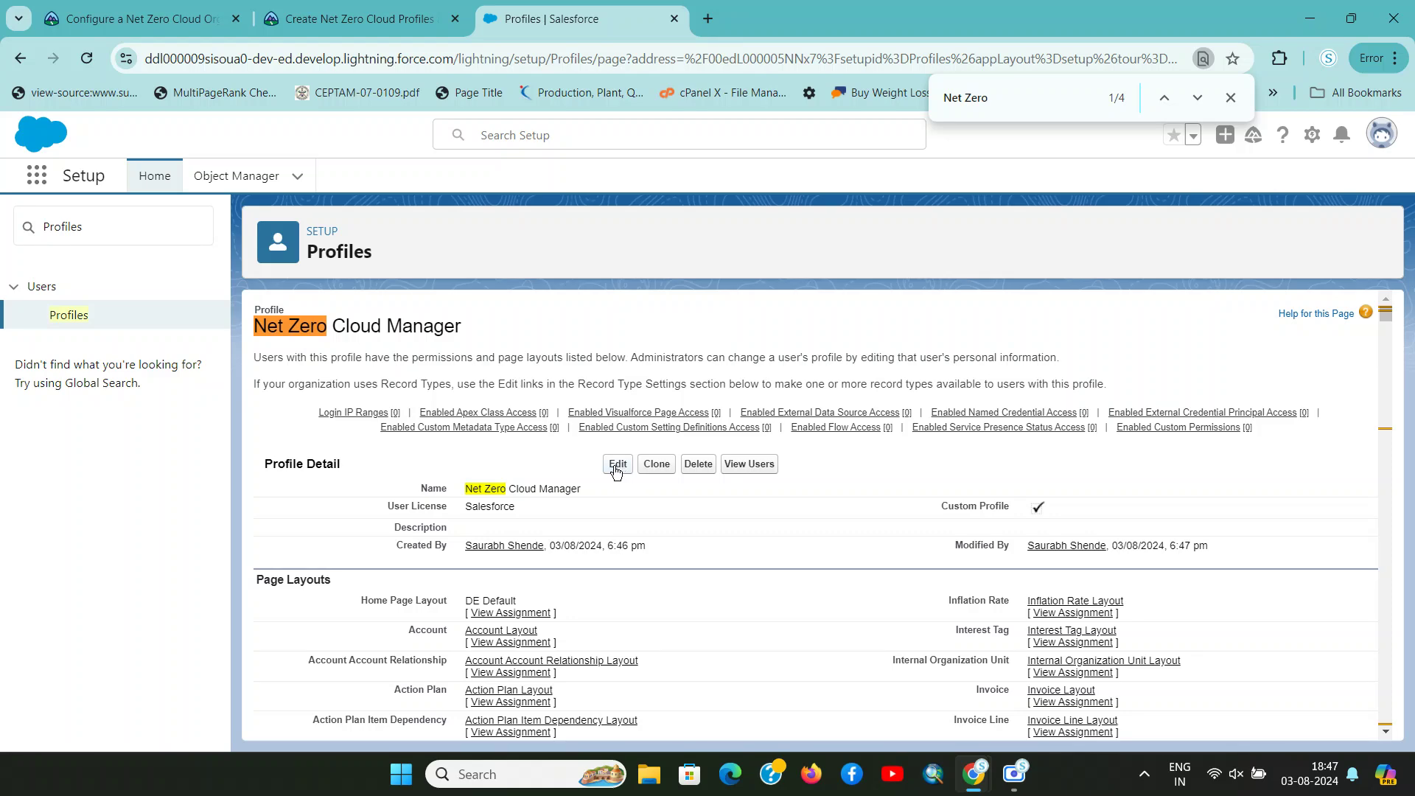
Open the saved profile's edit page and search it for 'Net Zero Cloud Admin'
click(617, 464)
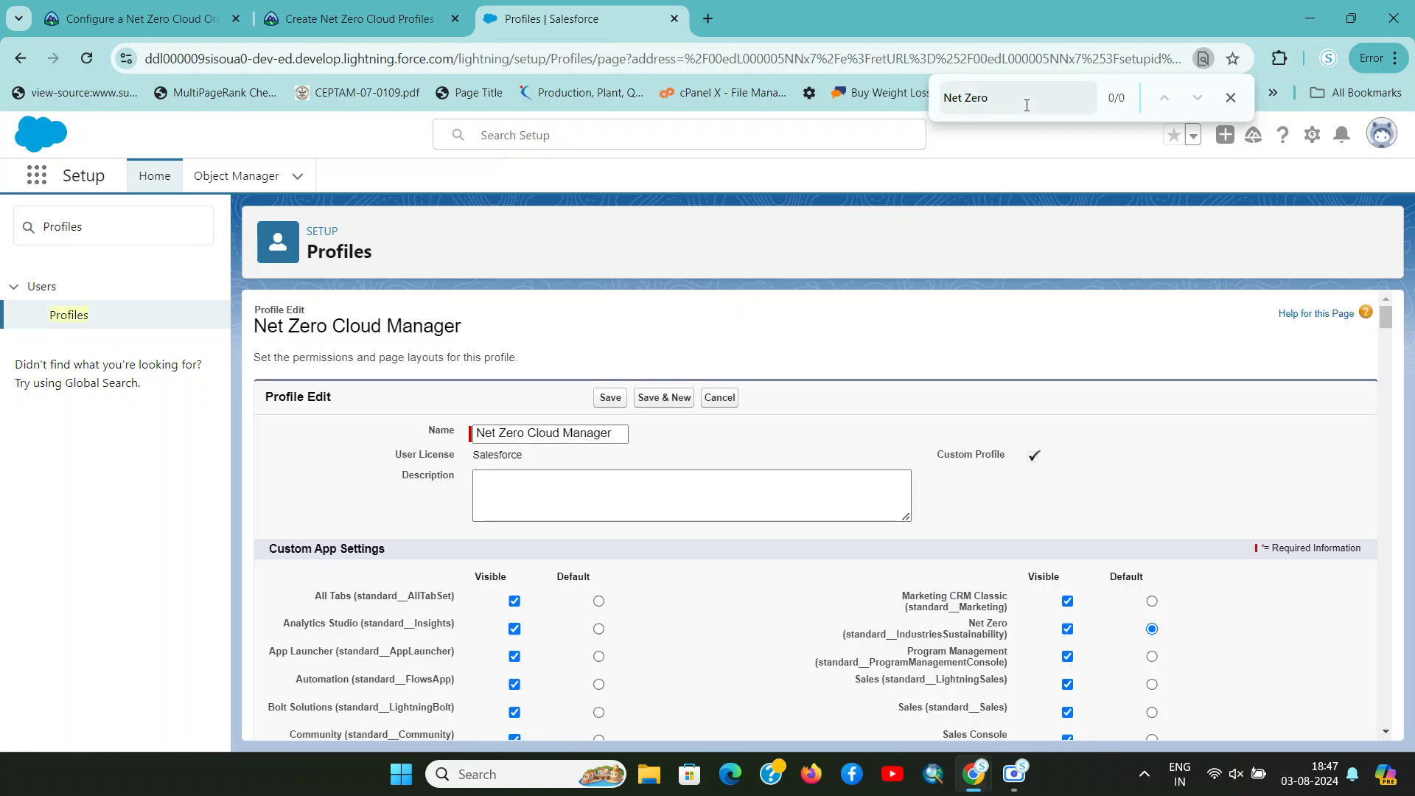
key(ctrl+f)
key(ctrl+v)
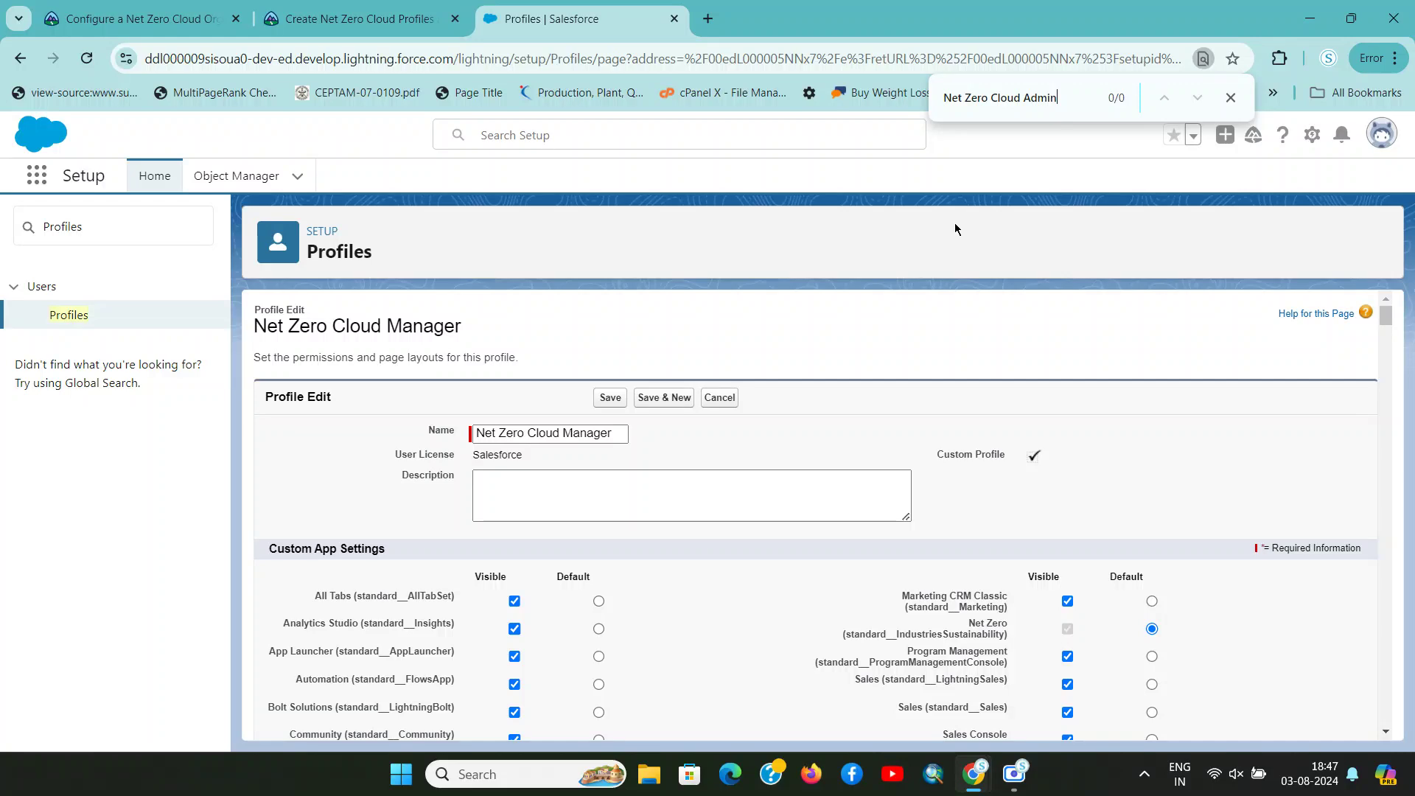
key(ctrl+shift+Tab)
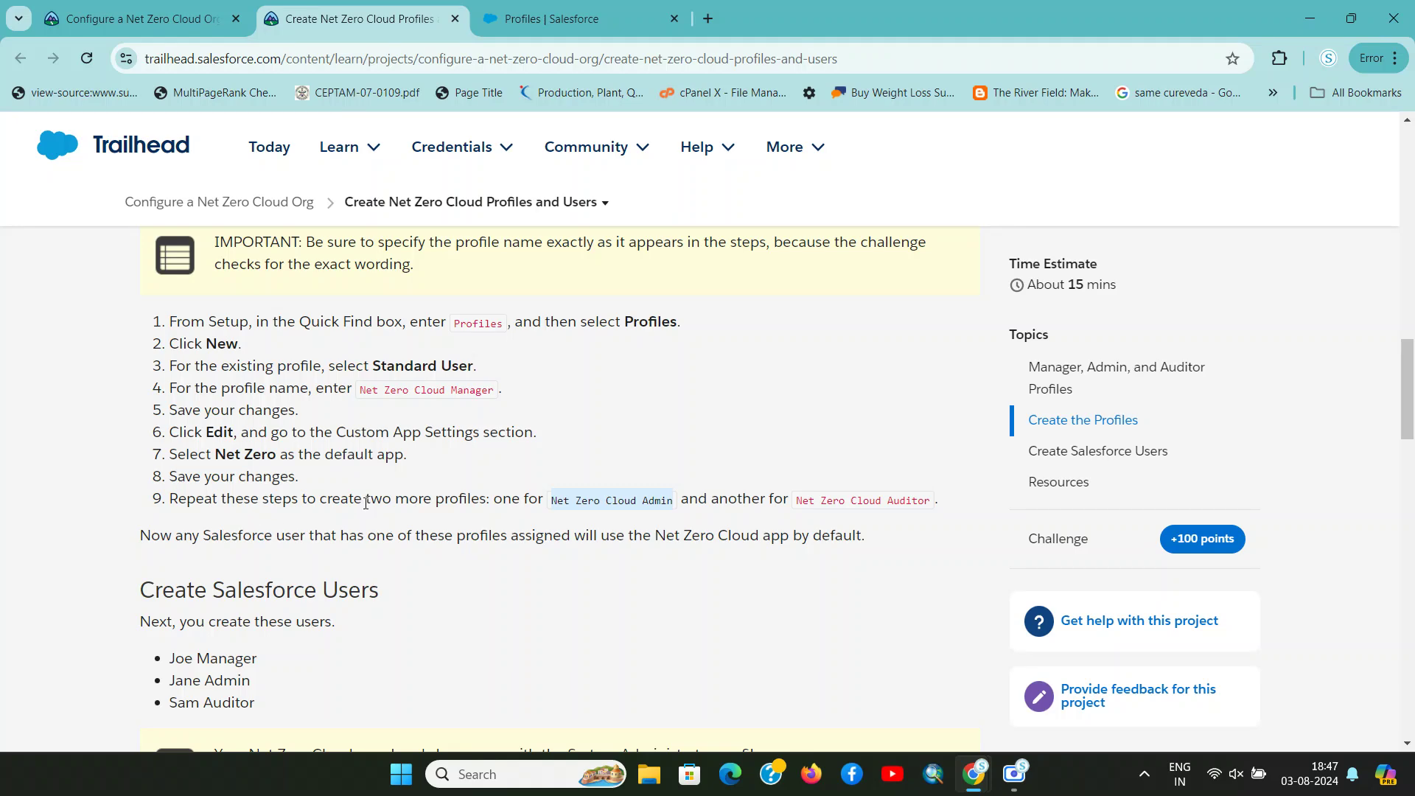
drag(371, 499, 462, 498)
key(ctrl+Tab)
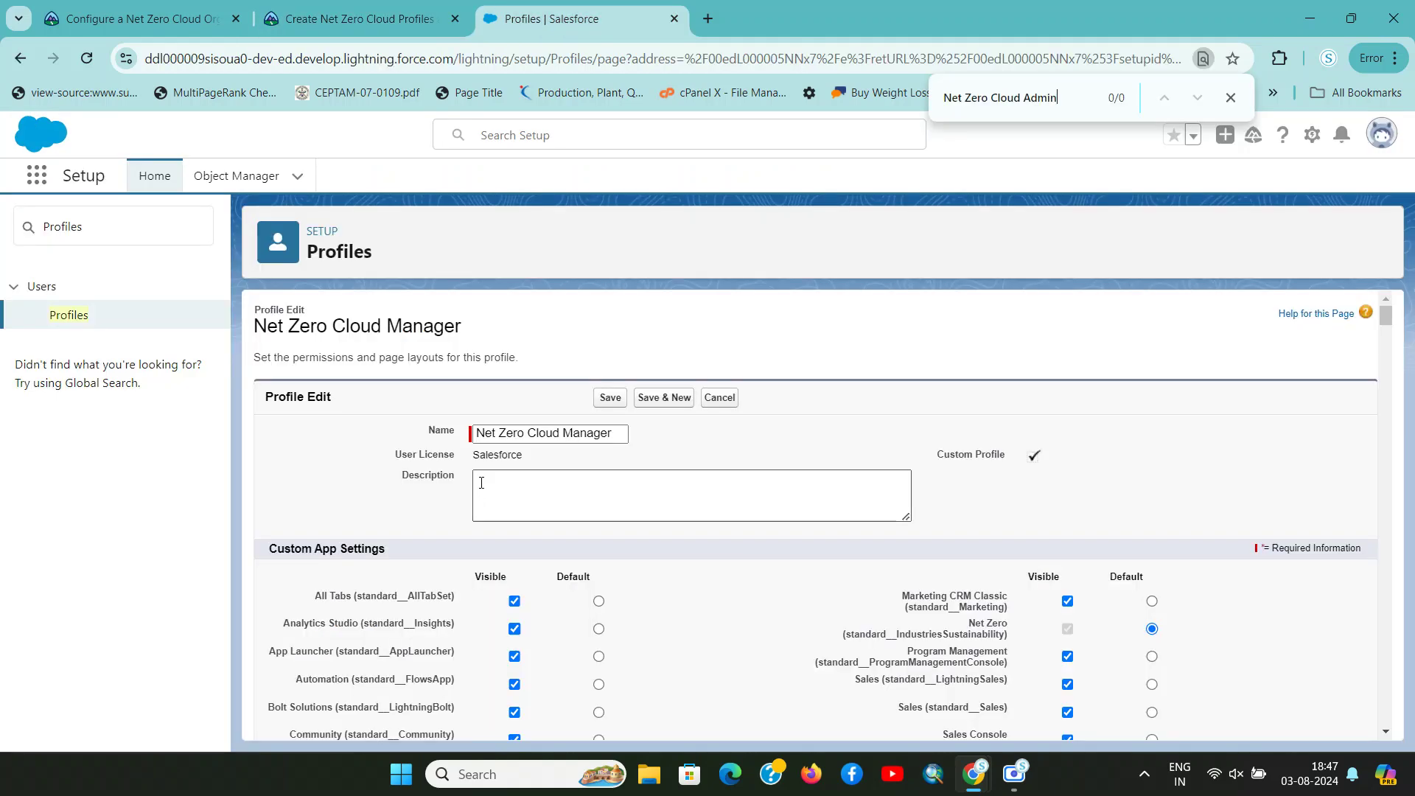
Reload the Profiles list from the Setup sidebar and close the page search
key(ctrl+shift+Tab)
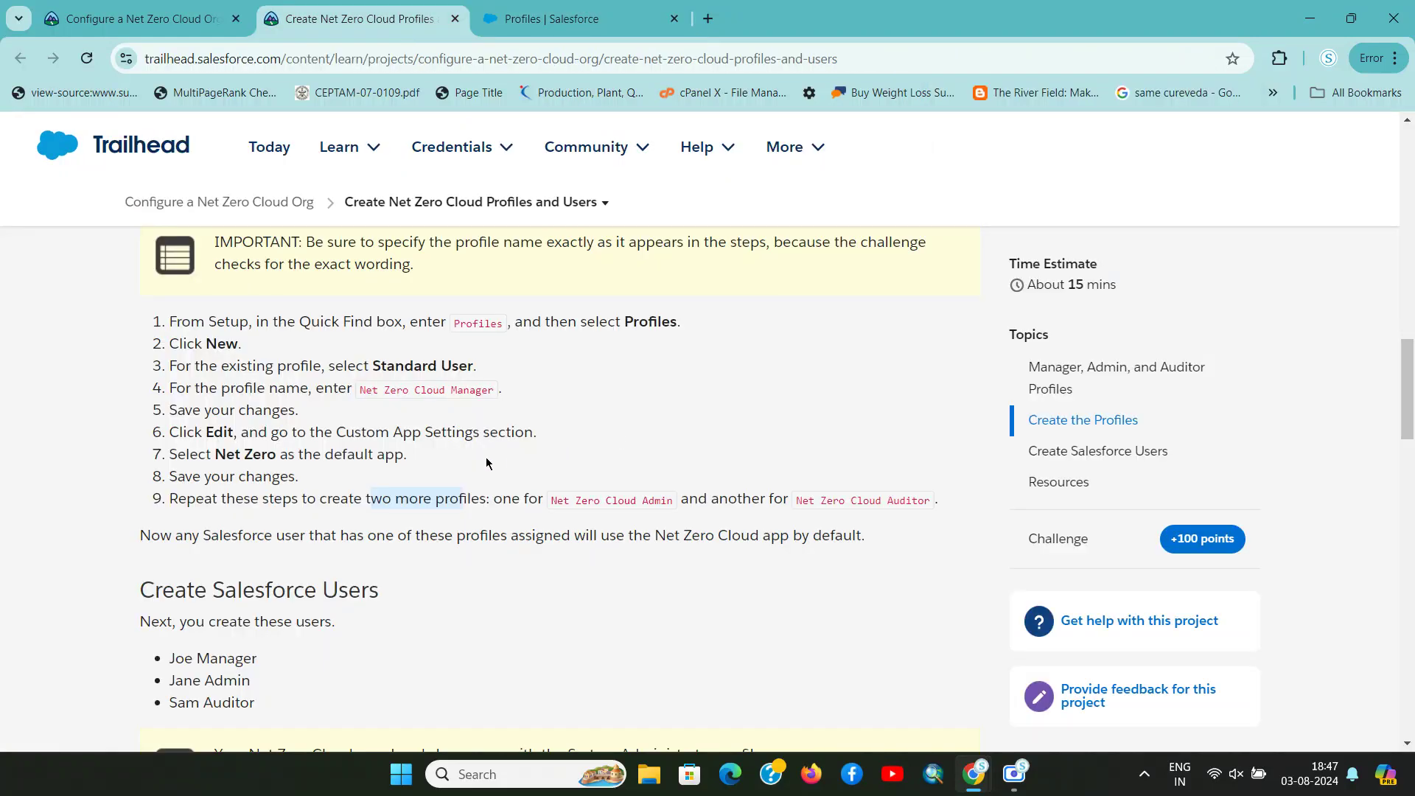
drag(184, 499, 911, 501)
key(ctrl+Tab)
scroll(575, 487, down, 5)
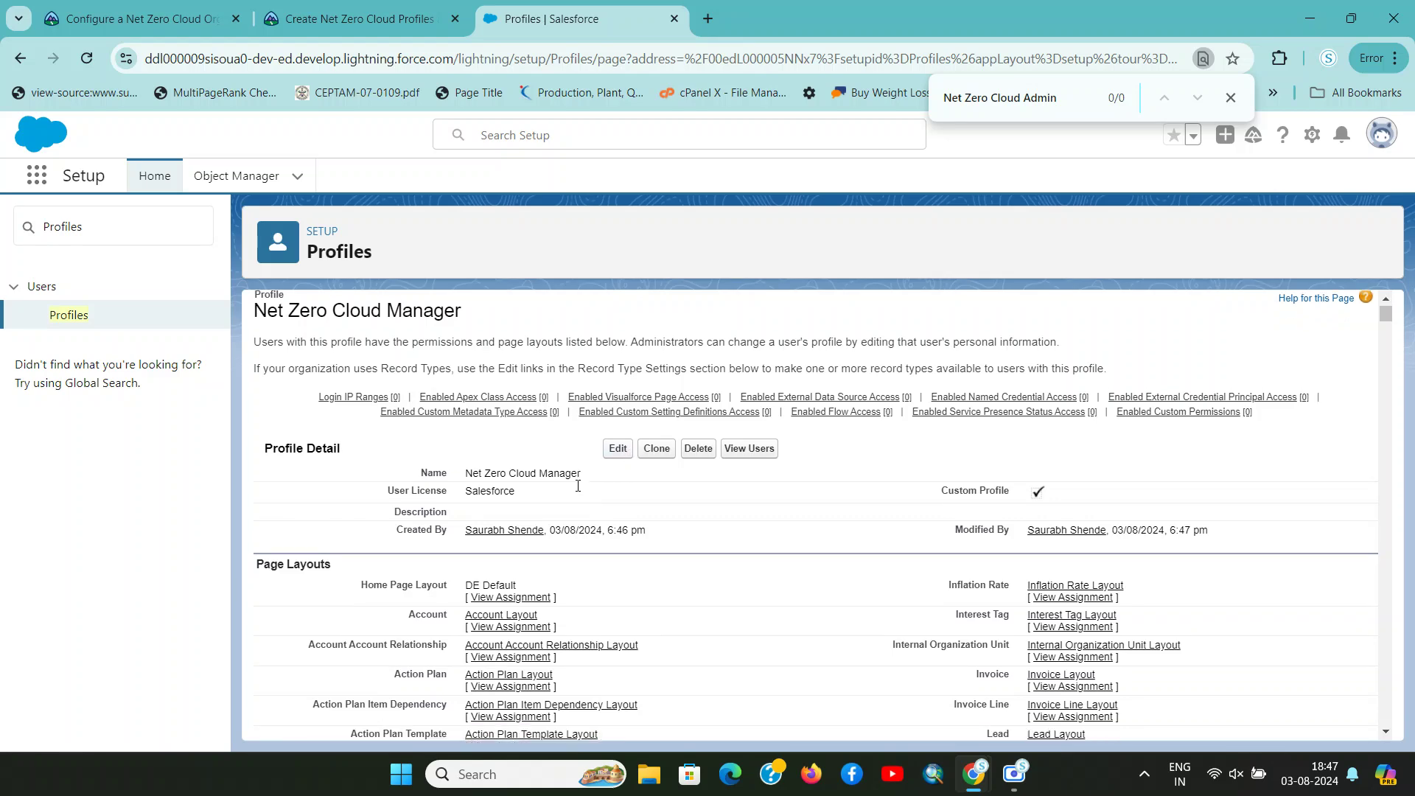
scroll(575, 487, up, 4)
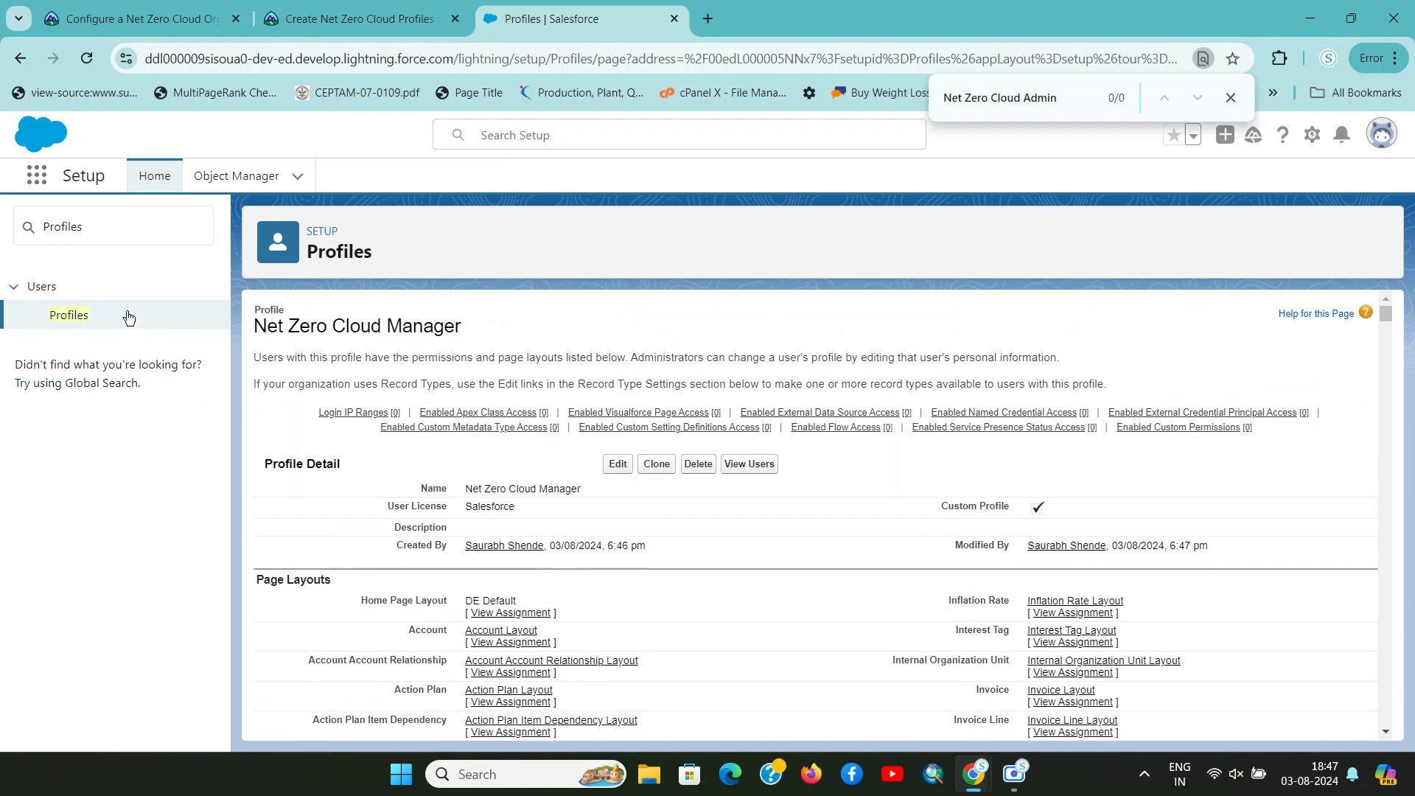
key(ctrl+shift+Tab)
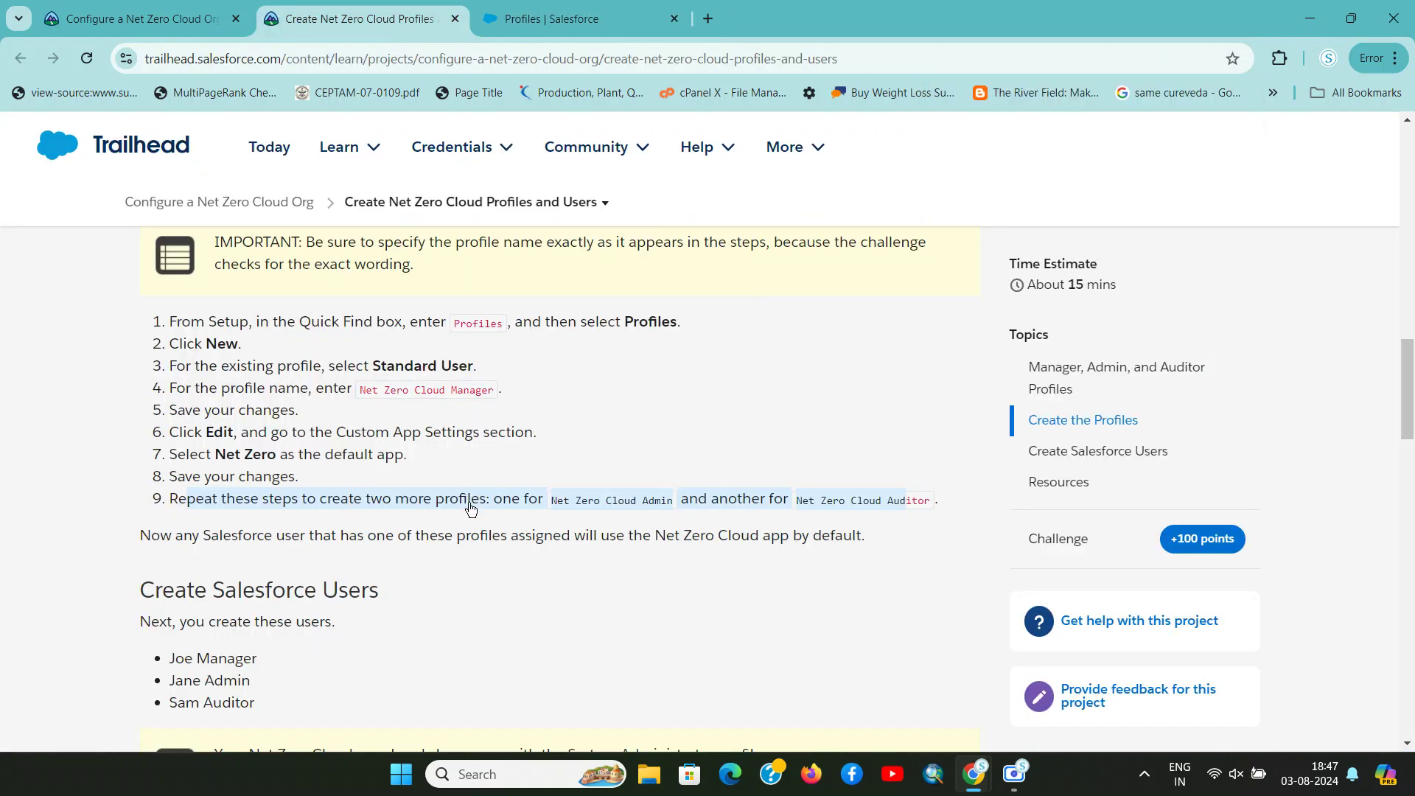
key(ctrl+Tab)
click(65, 317)
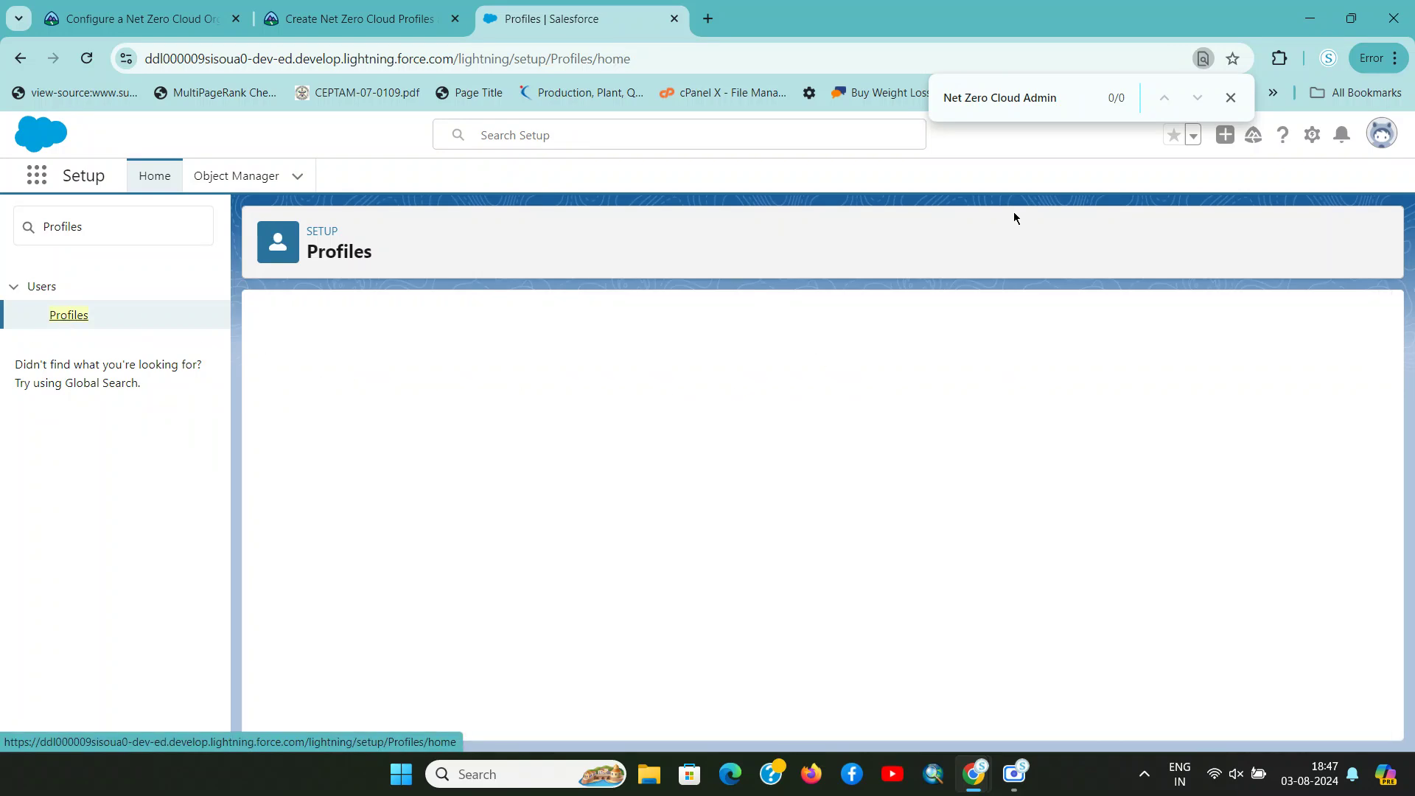
click(1230, 98)
Clone Standard User into a new profile named 'Net Zero Cloud Admin'
click(618, 387)
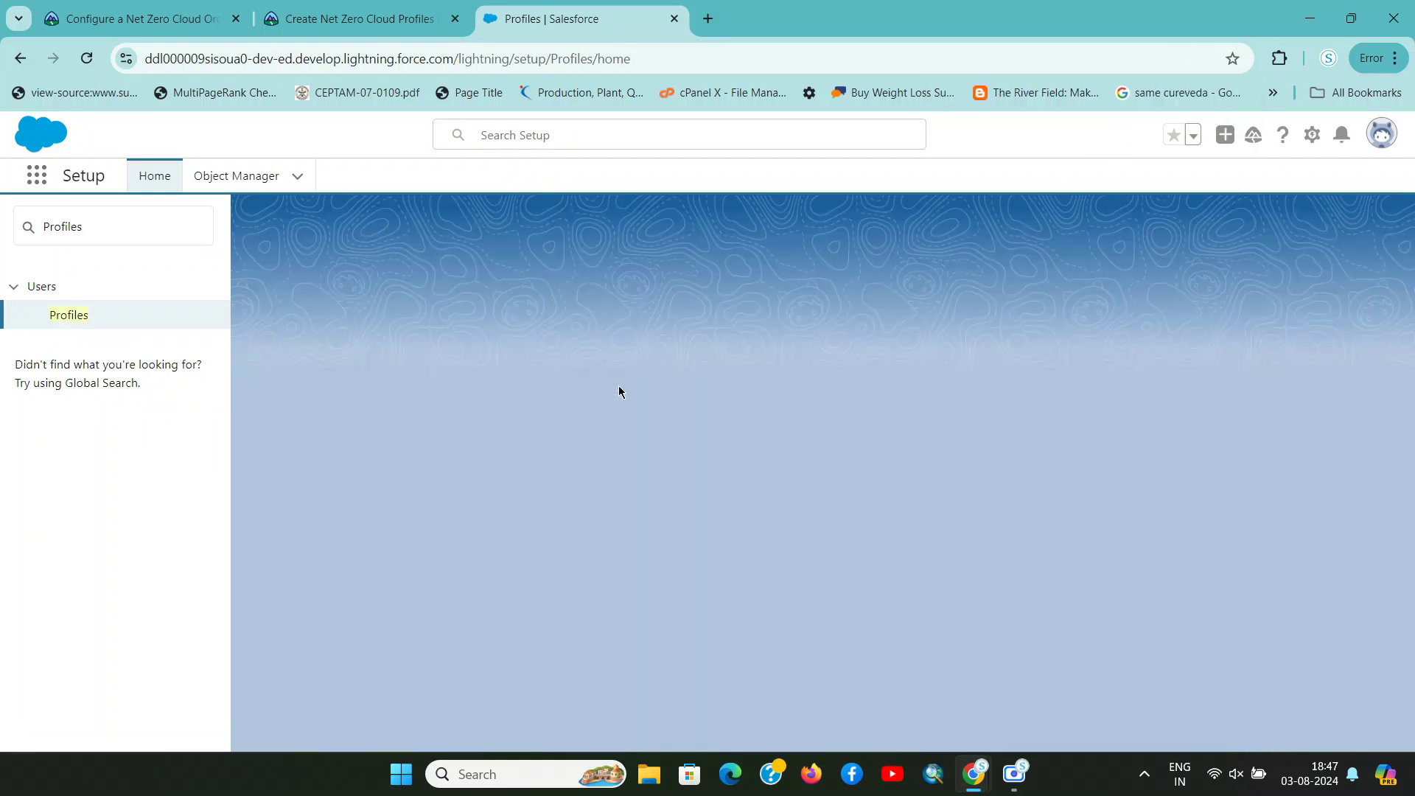
key(ctrl+shift+Tab)
click(624, 500)
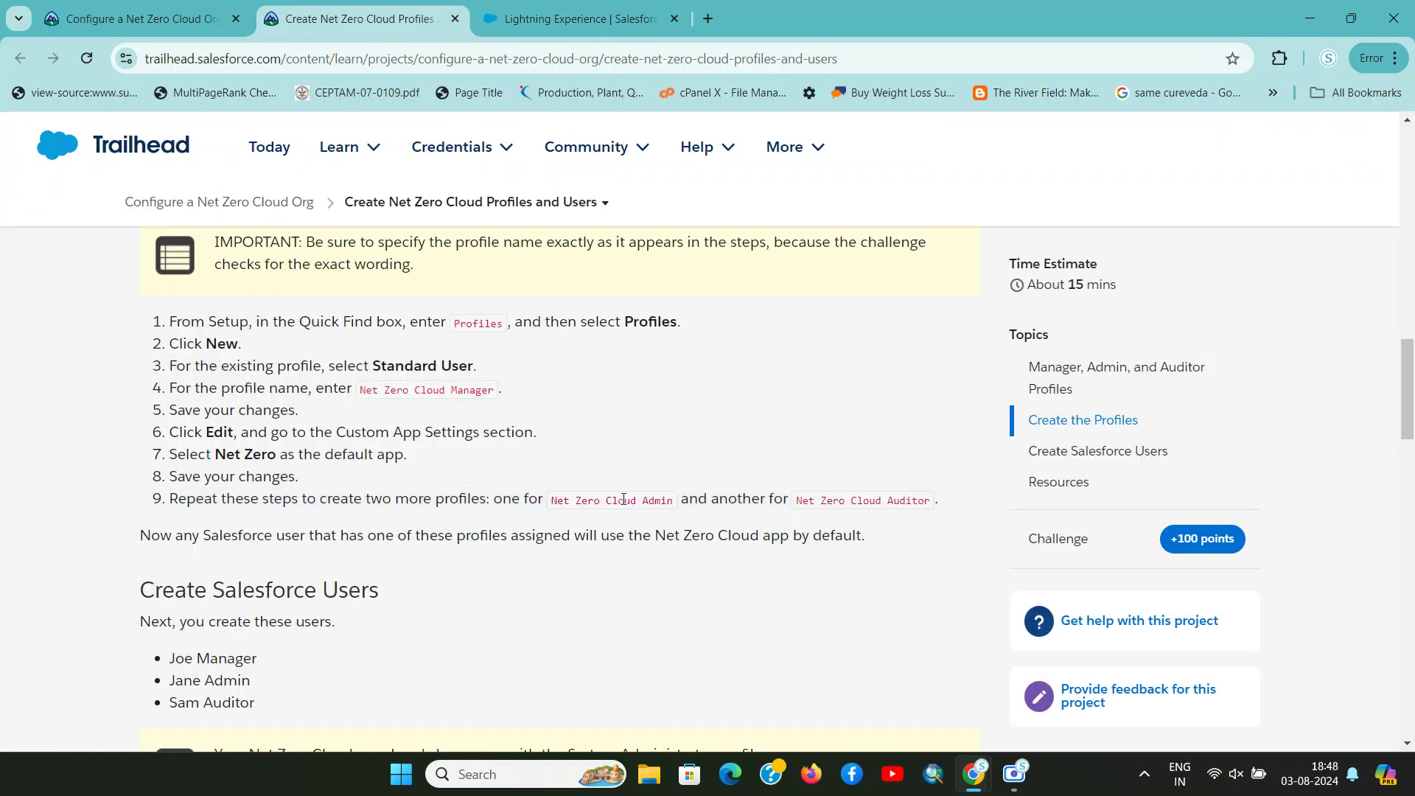
drag(553, 503, 673, 513)
key(ctrl+c)
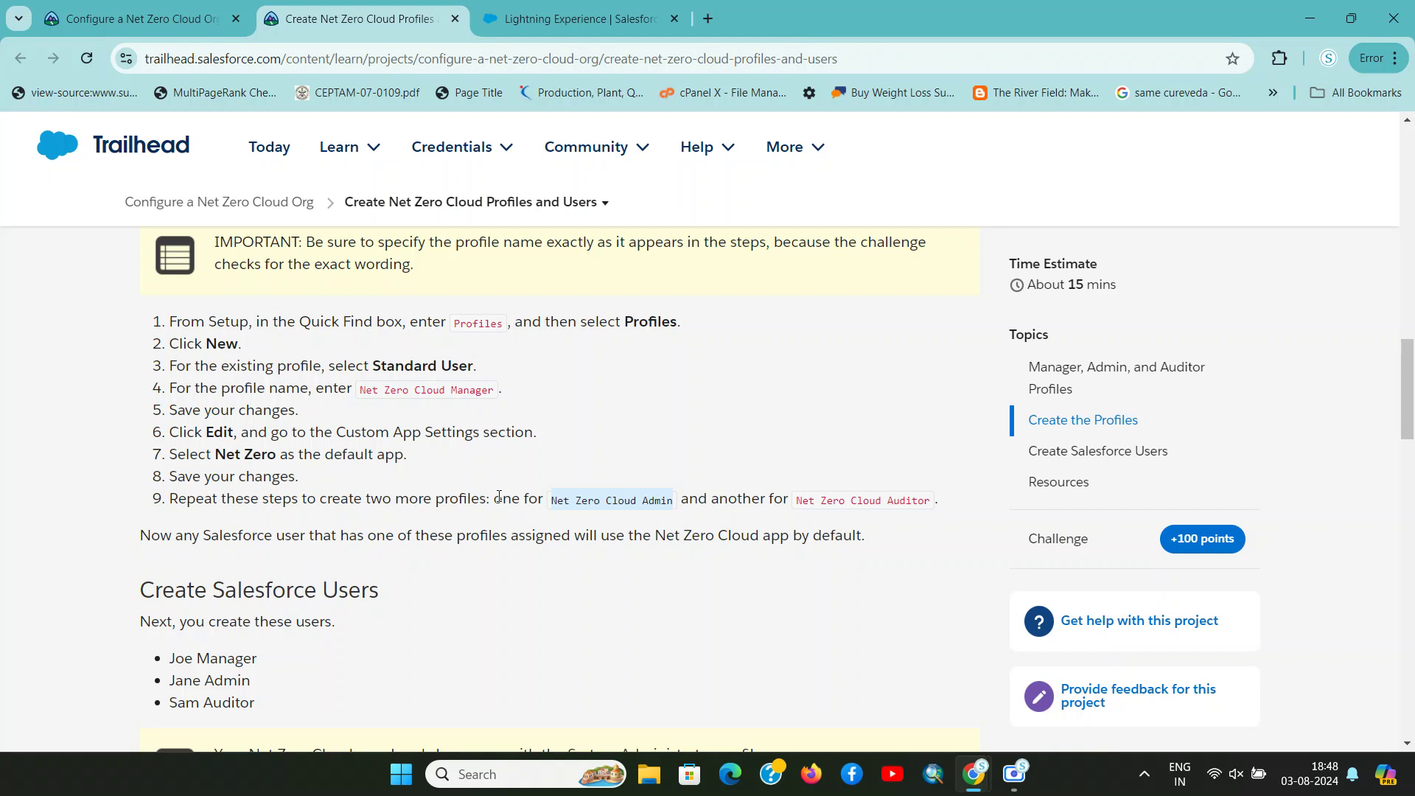
key(ctrl+Tab)
click(547, 422)
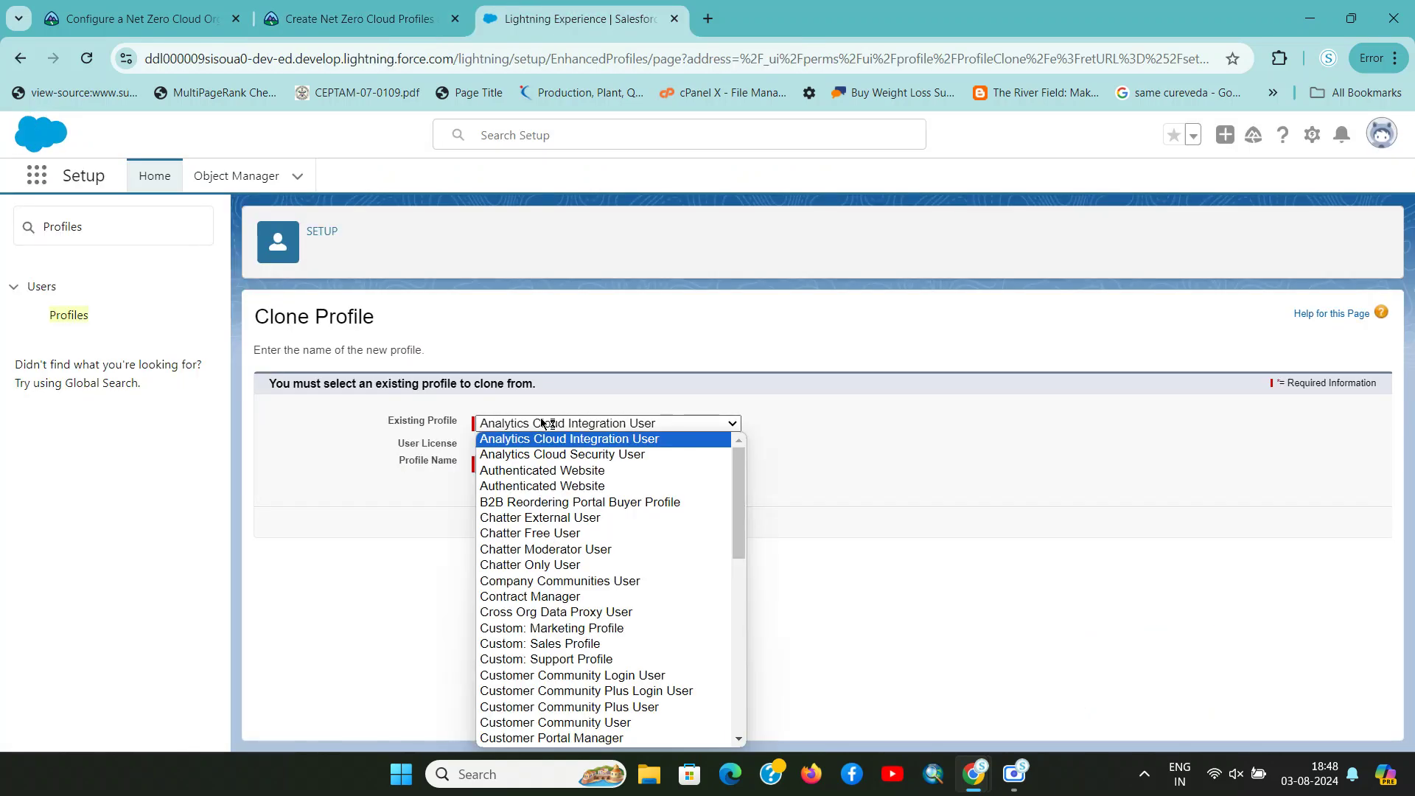
key(s)
key(s)
key(s)
key(s)
key(s)
key(s)
key(s)
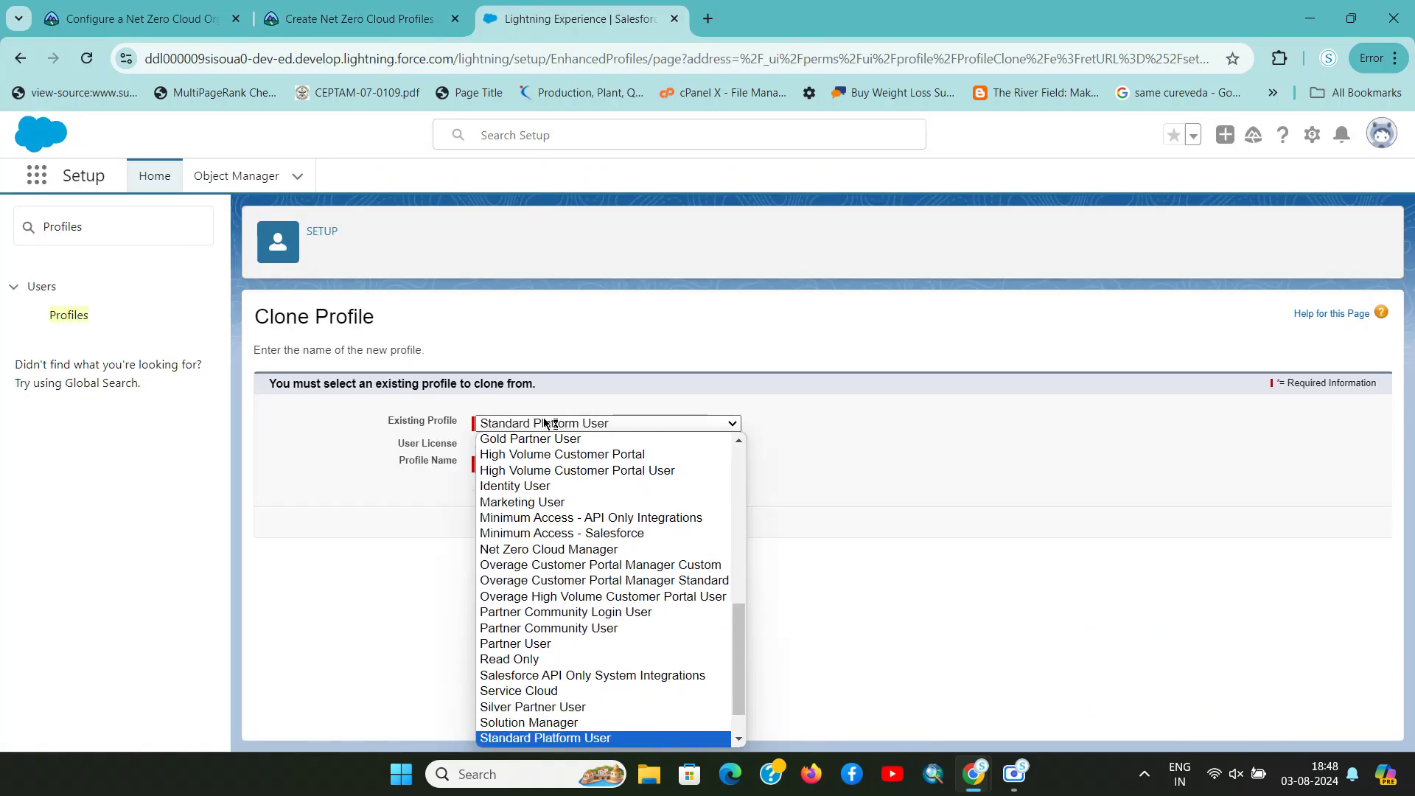
key(Up)
key(Up)
key(Up)
key(Down)
key(Down)
key(Return)
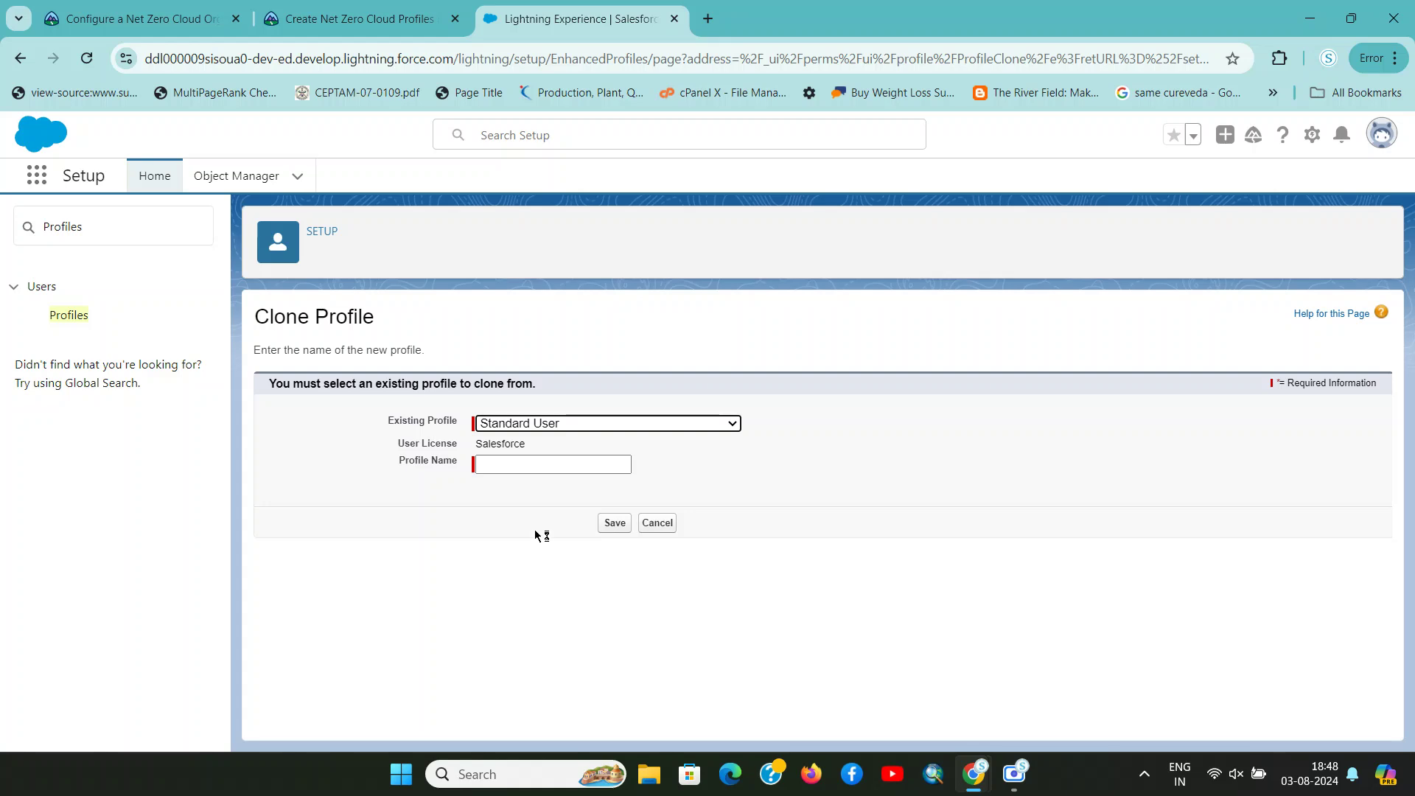
click(531, 458)
key(ctrl+v)
Edit Net Zero Cloud Admin to make Net Zero its default app and save
key(ctrl+shift+Tab)
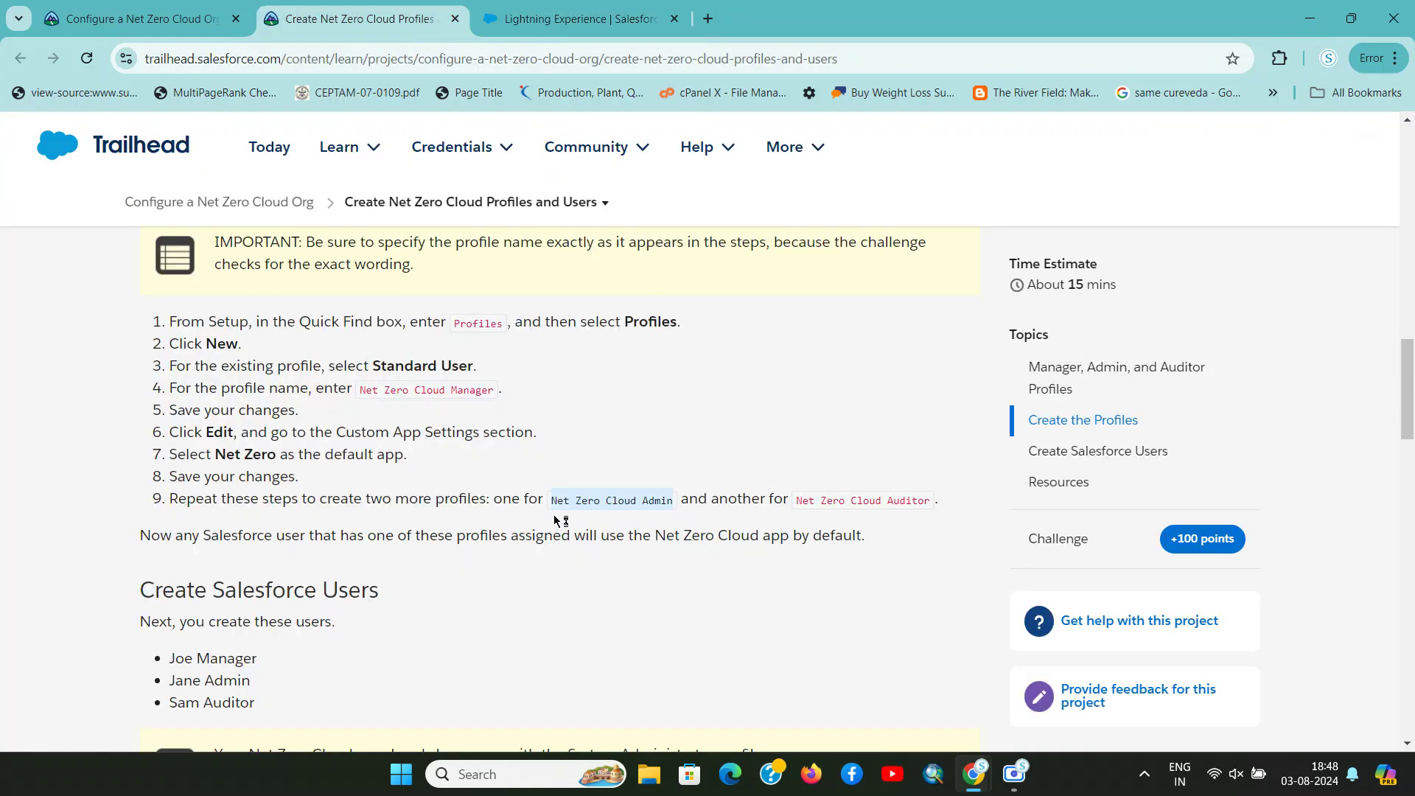
drag(215, 454, 253, 456)
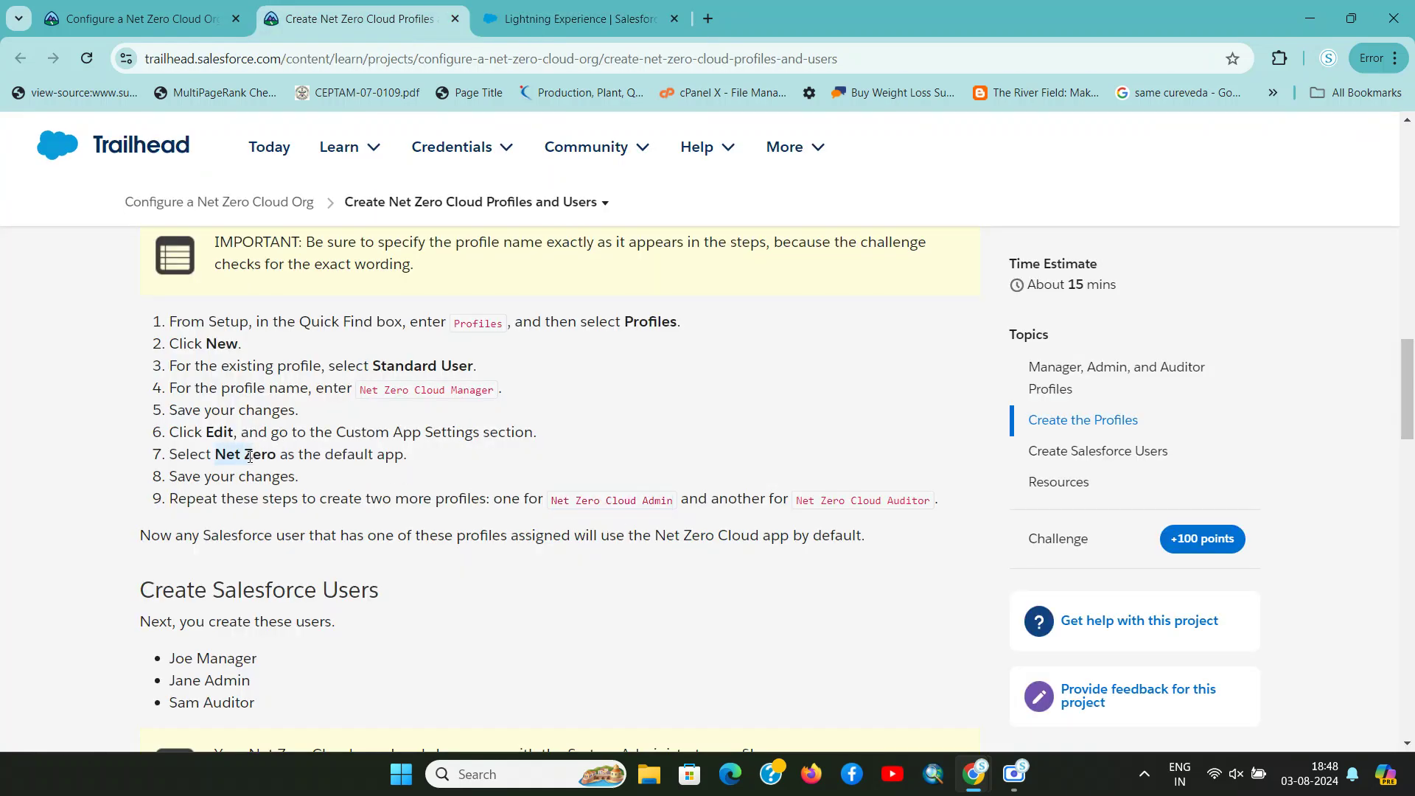
key(ctrl+Tab)
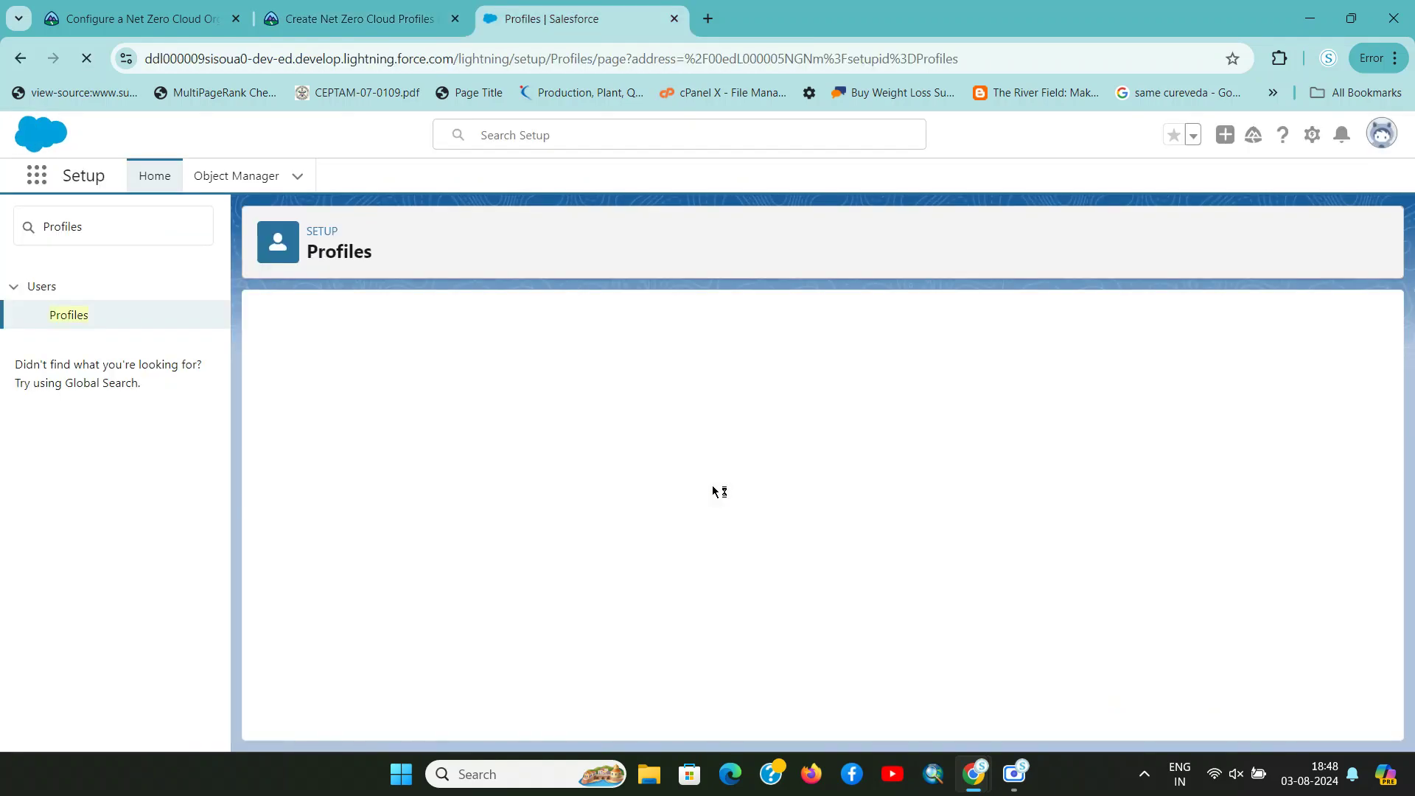
click(617, 468)
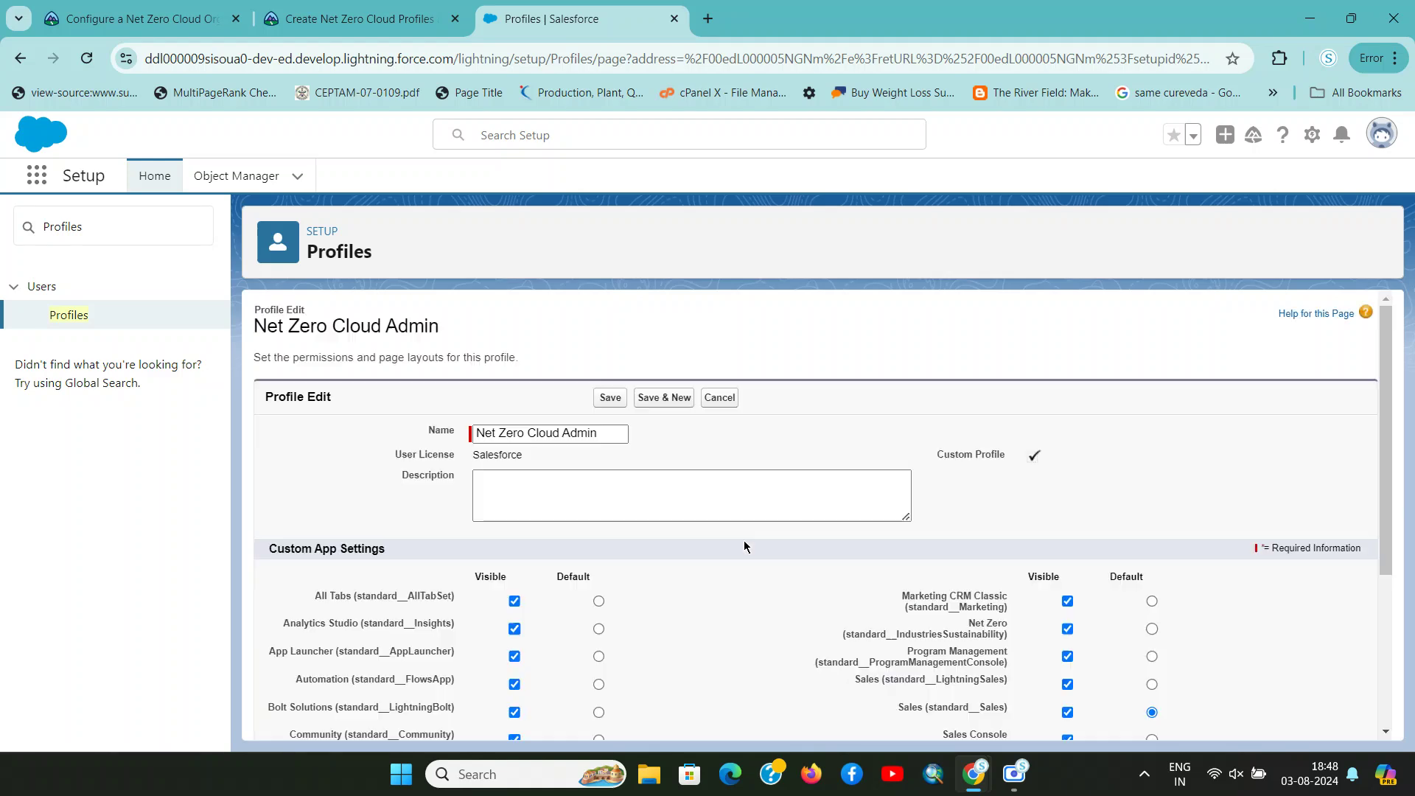
scroll(741, 542, down, 3)
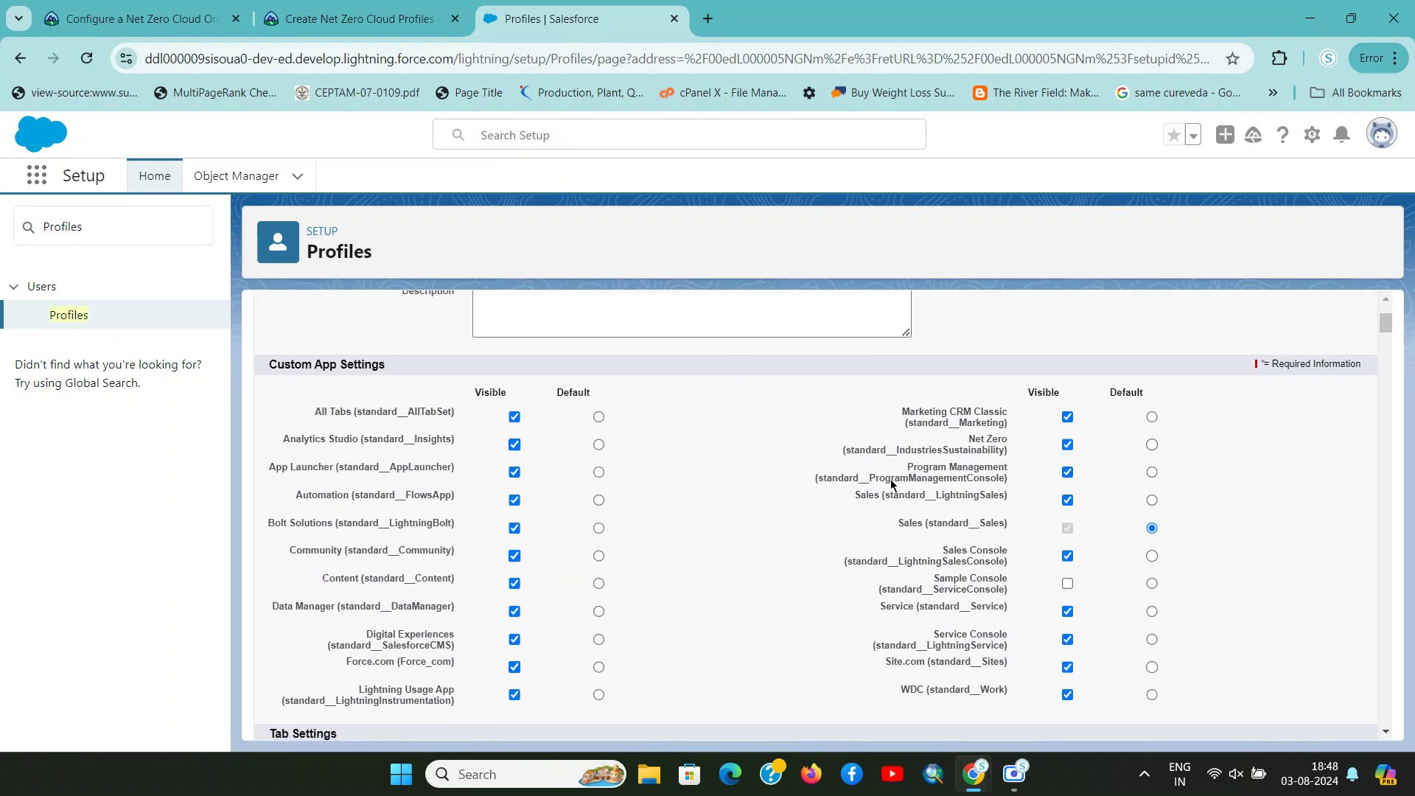
click(1151, 445)
scroll(869, 464, up, 3)
click(611, 398)
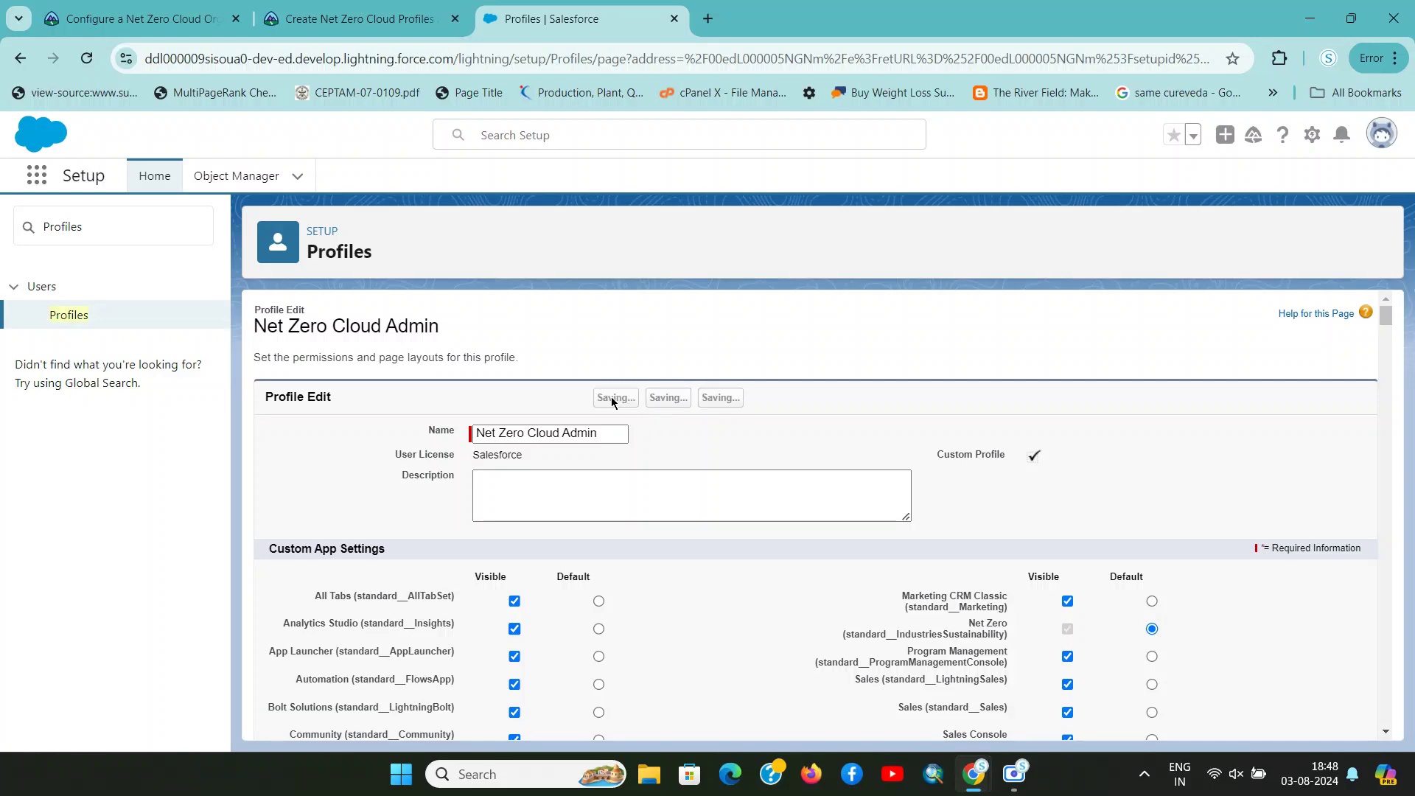
Return to the Profiles list and copy the name 'Net Zero Cloud Auditor' from Trailhead
click(66, 319)
key(ctrl+shift+Tab)
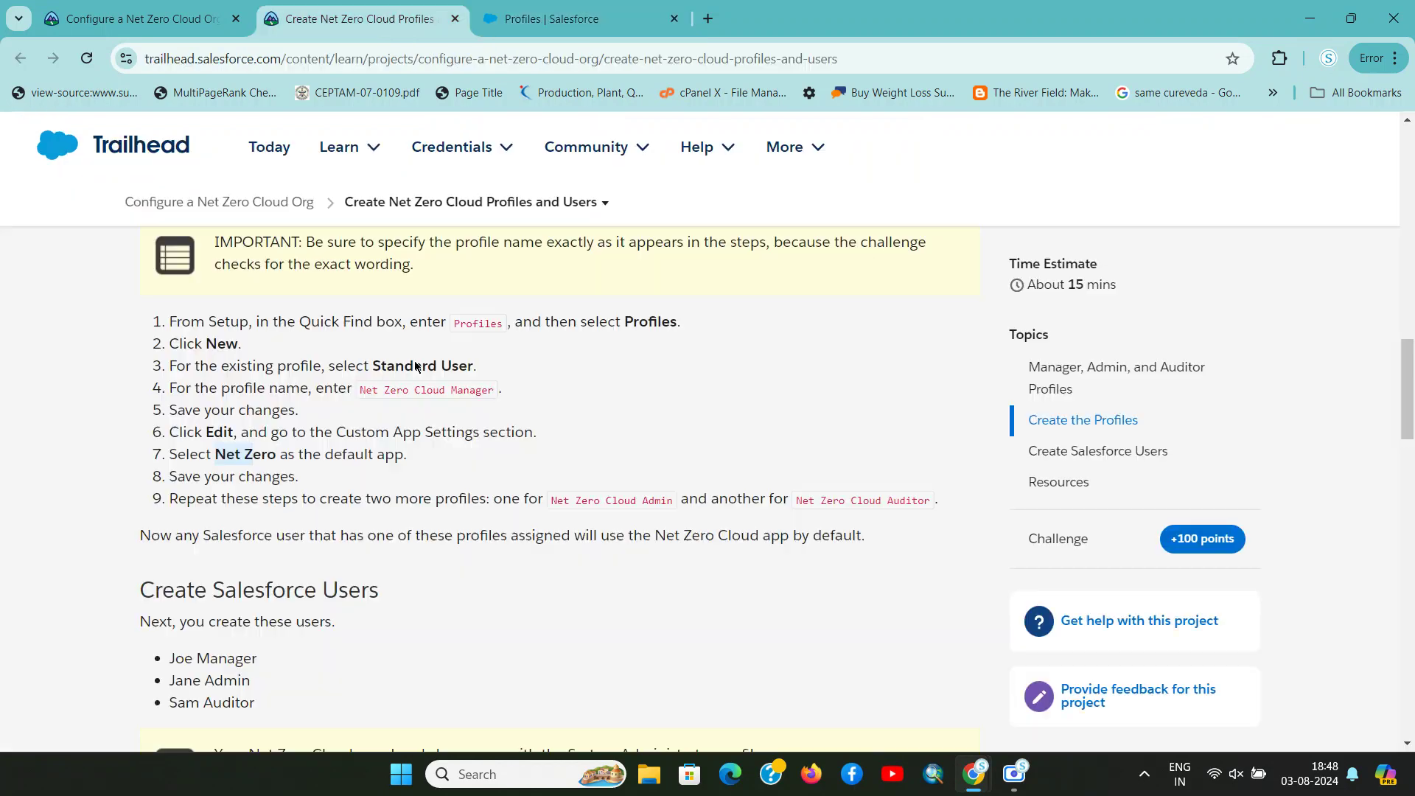
drag(796, 498, 934, 495)
key(ctrl+c)
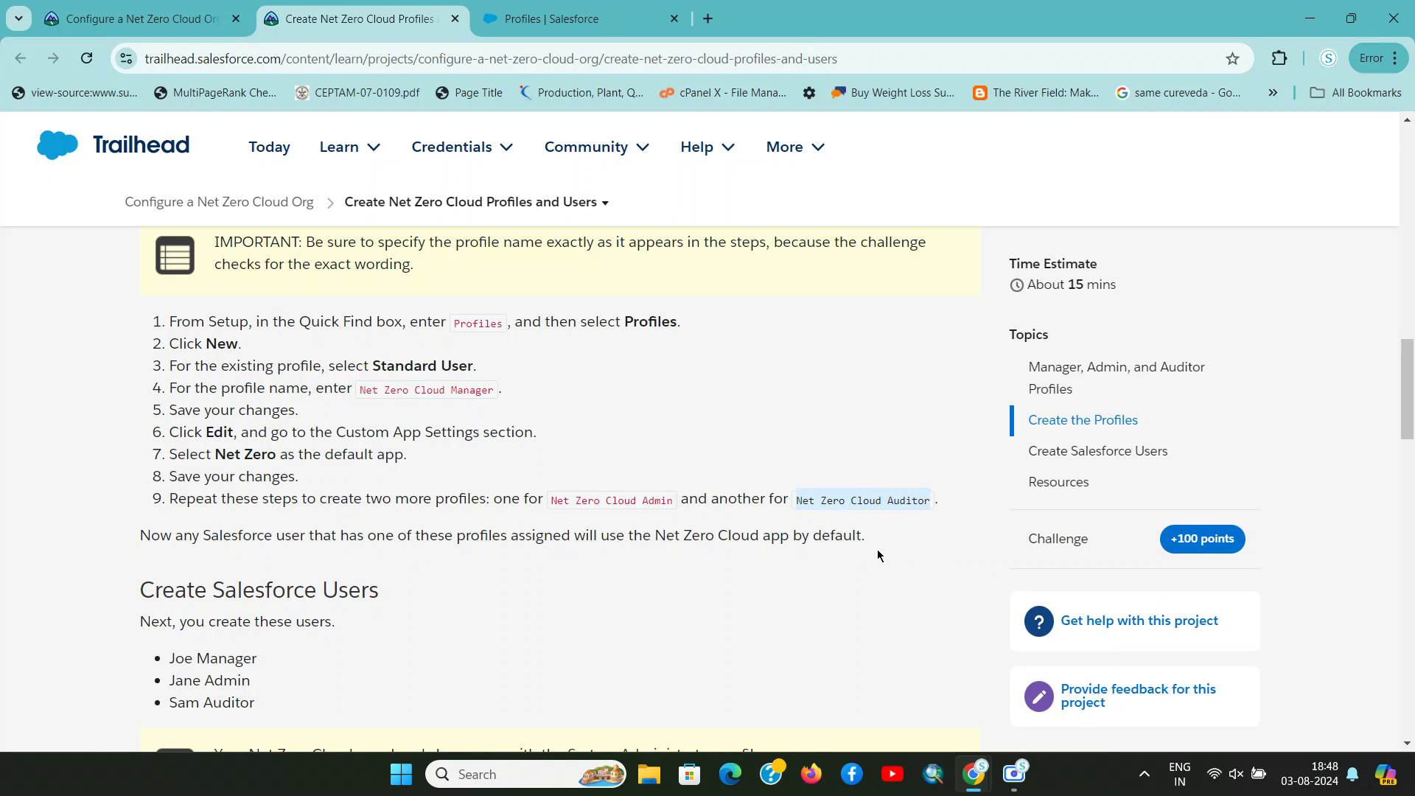
key(ctrl+Tab)
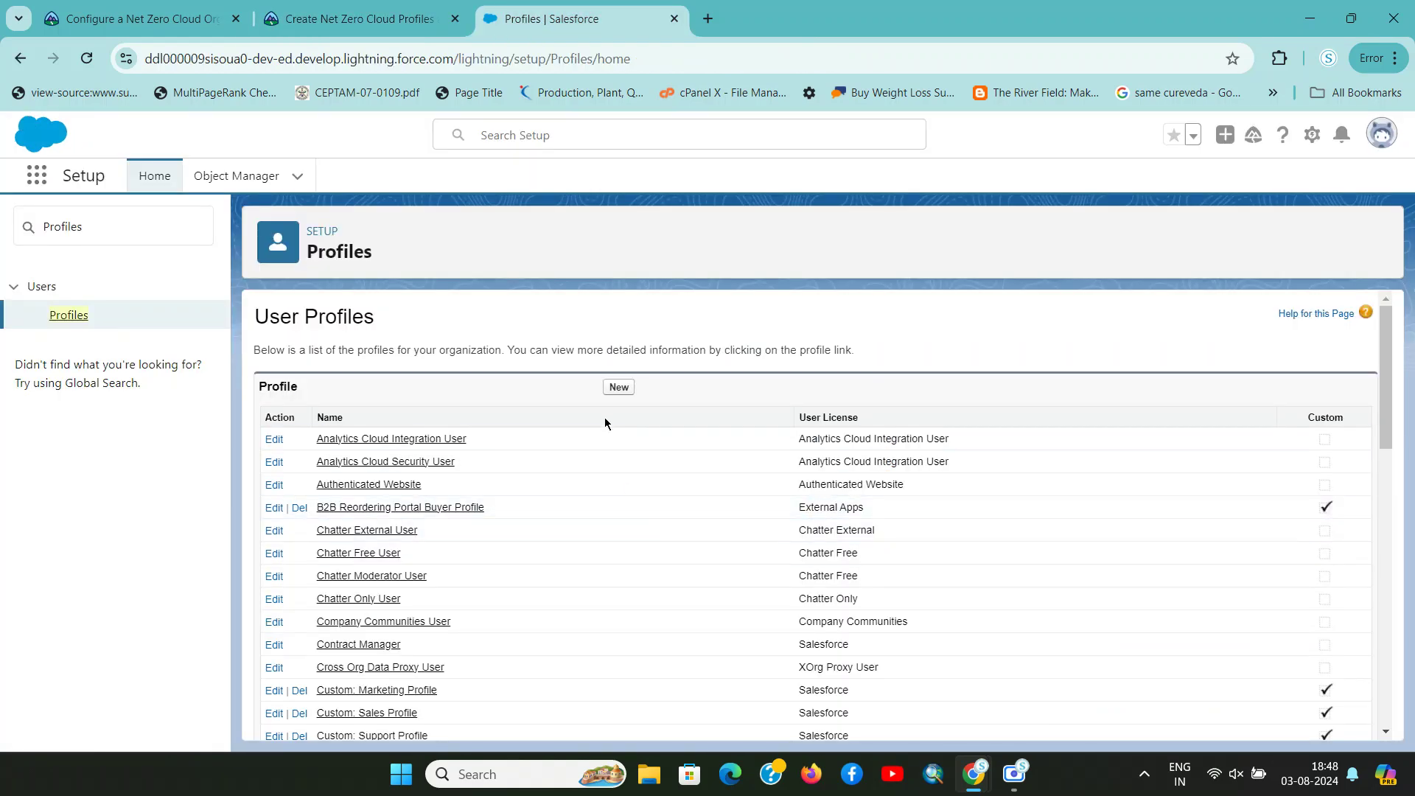
Clone Standard User as 'Net Zero Cloud Auditor' and save the profile
click(618, 389)
click(573, 426)
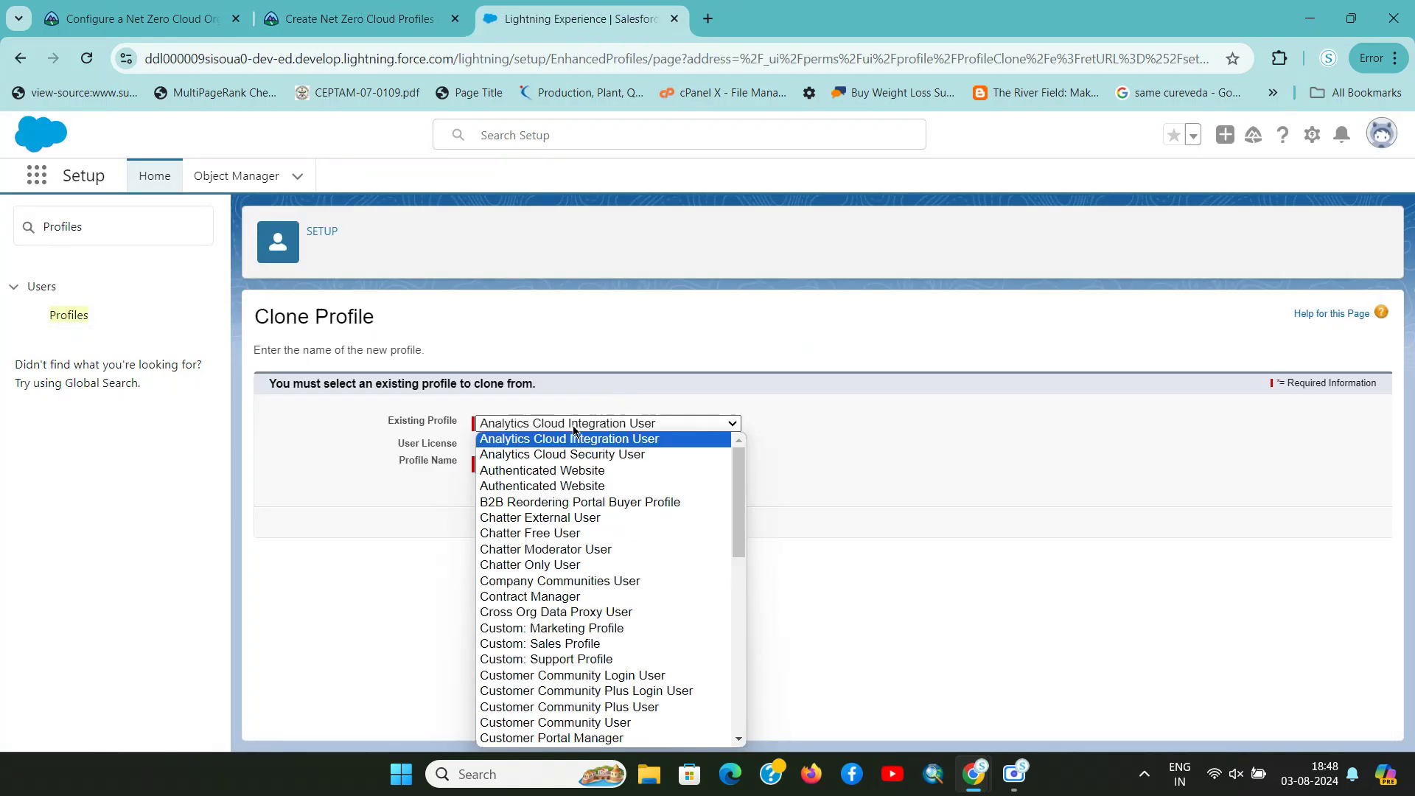
key(s)
key(s)
key(s)
key(s)
key(s)
key(s)
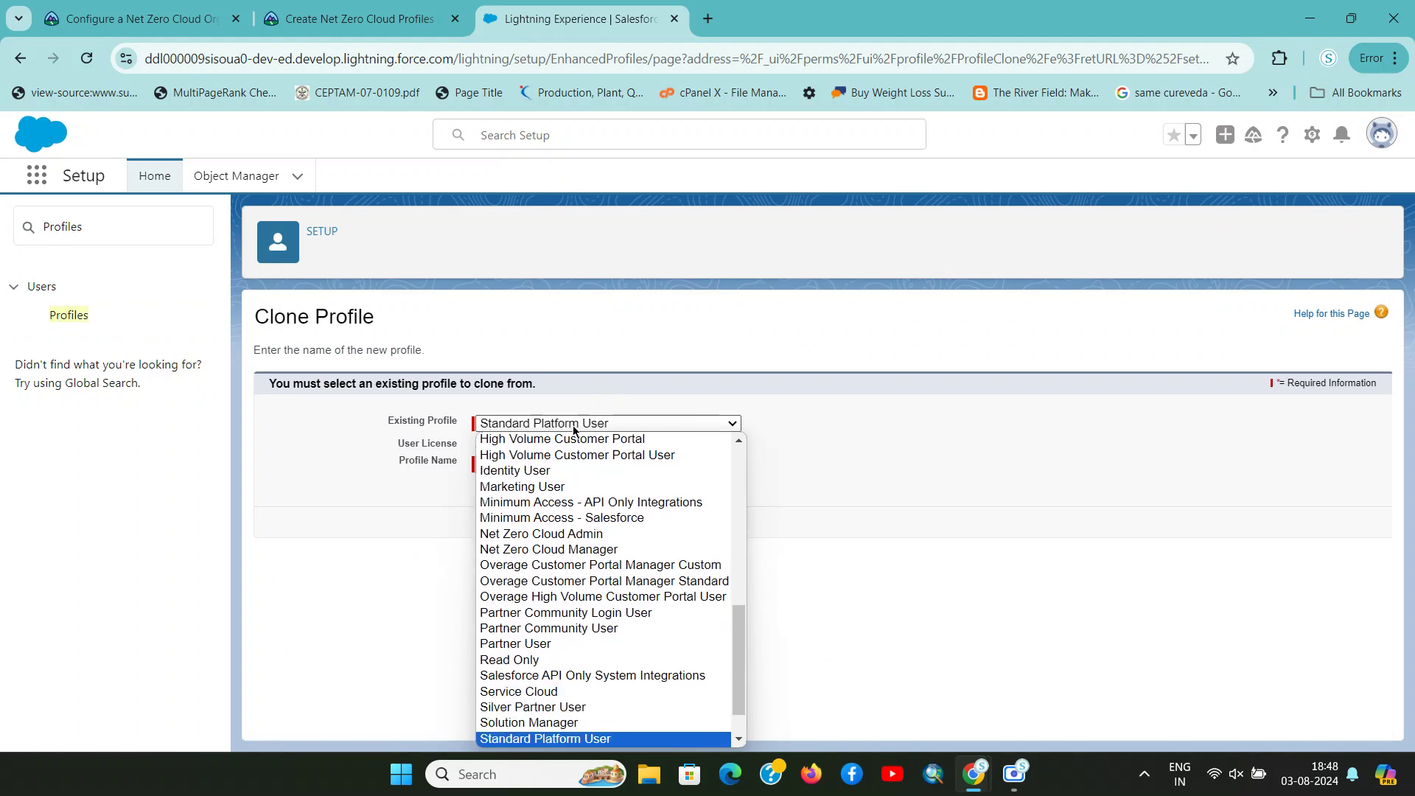
key(Return)
click(623, 464)
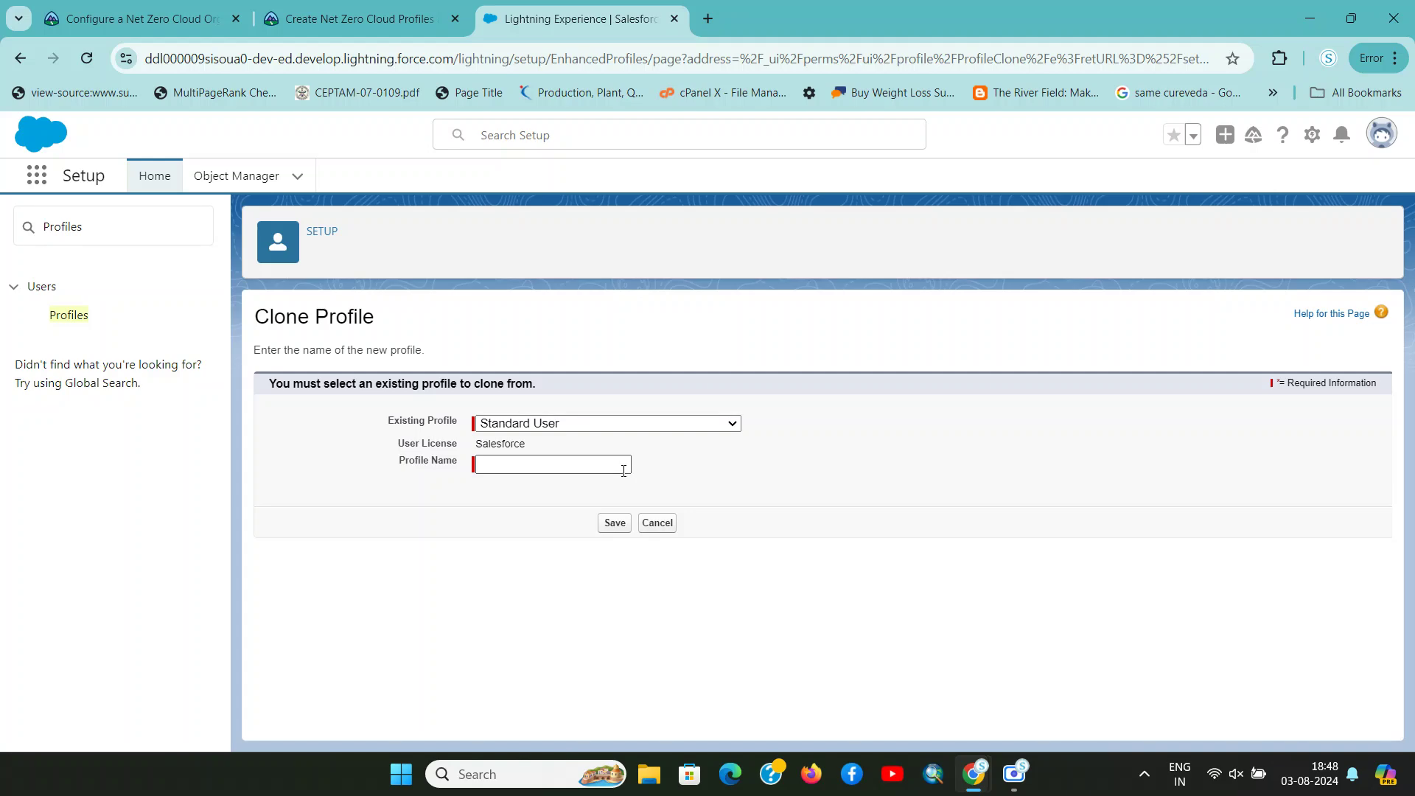
key(ctrl+v)
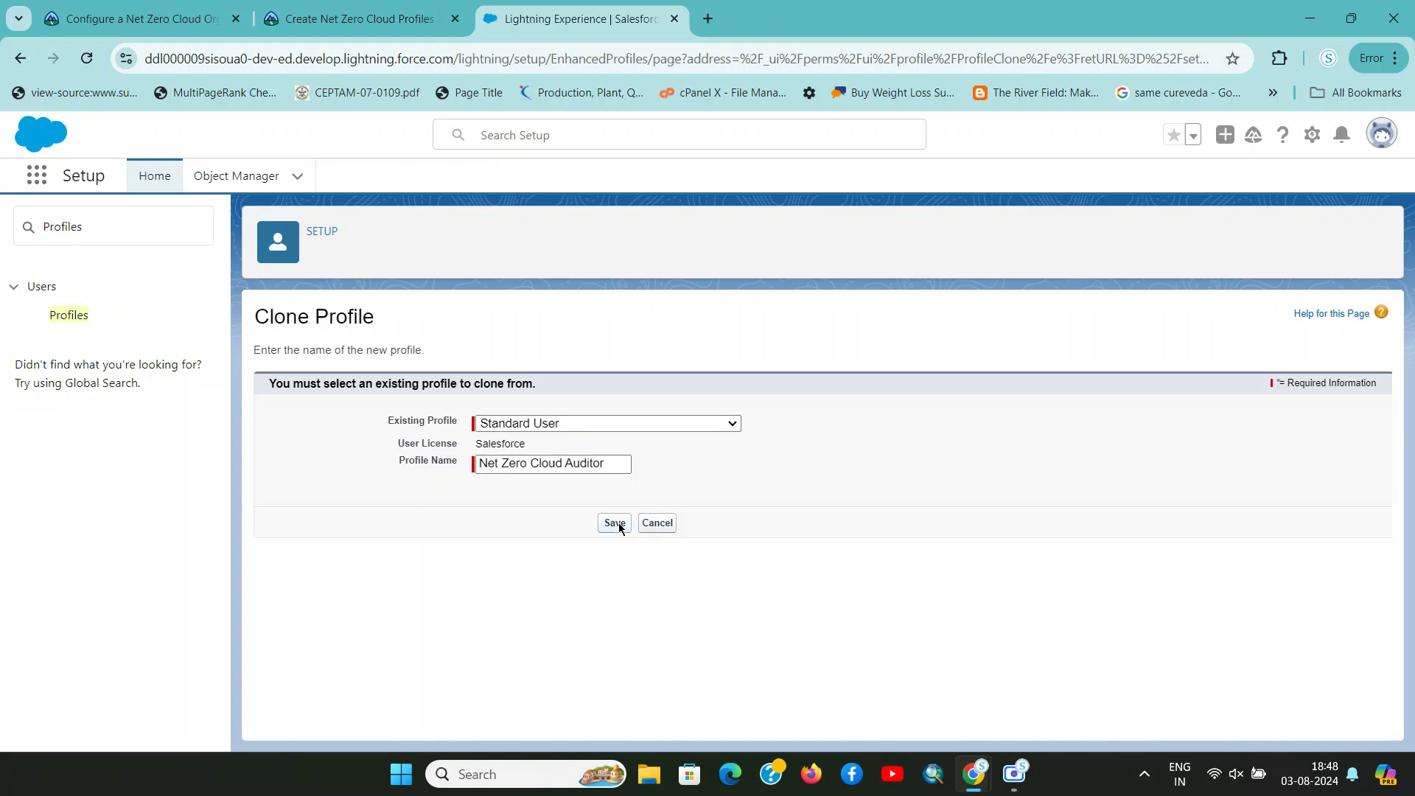
click(616, 524)
Scroll the Trailhead instructions to the next steps, then return to the saved Auditor profile
key(ctrl+shift+Tab)
scroll(396, 554, down, 4)
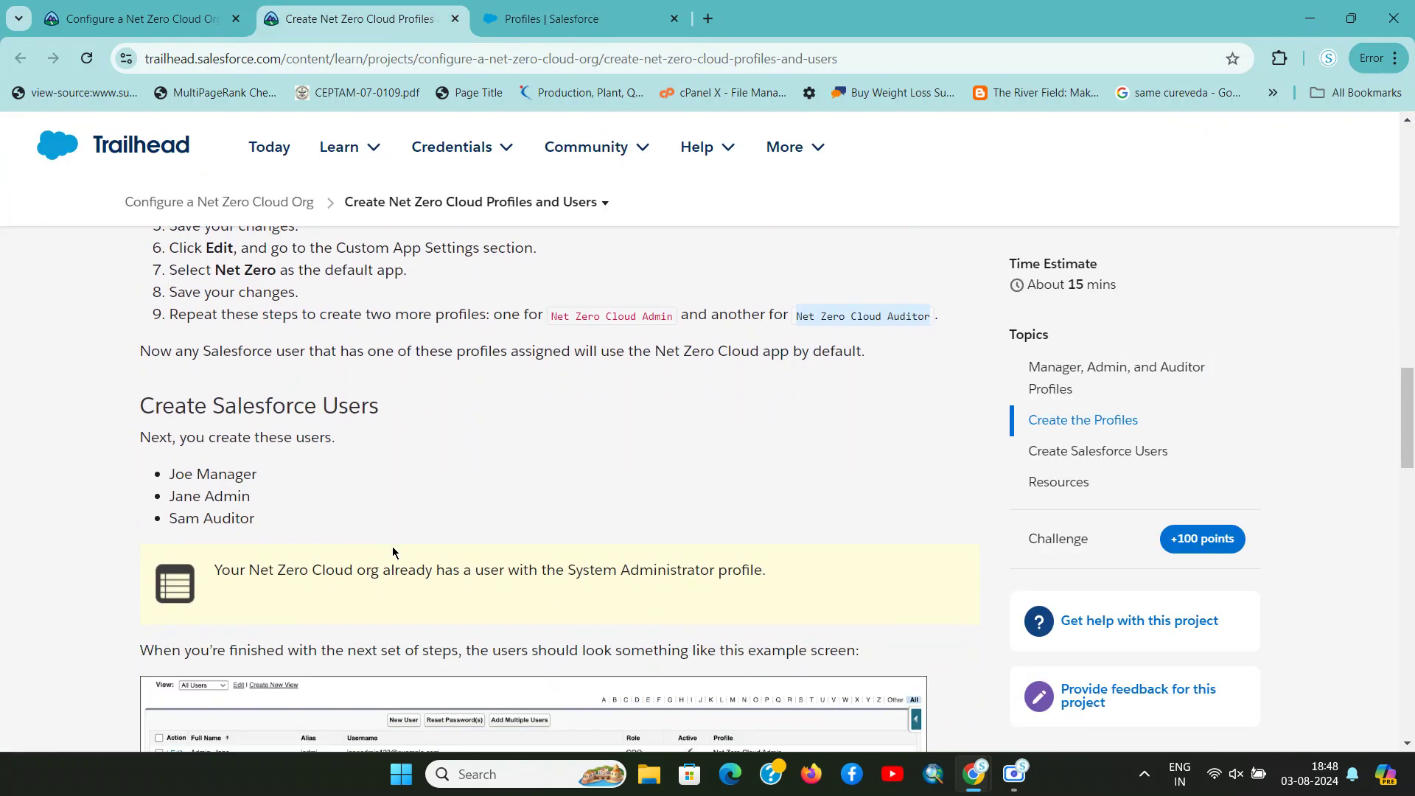
scroll(339, 494, down, 6)
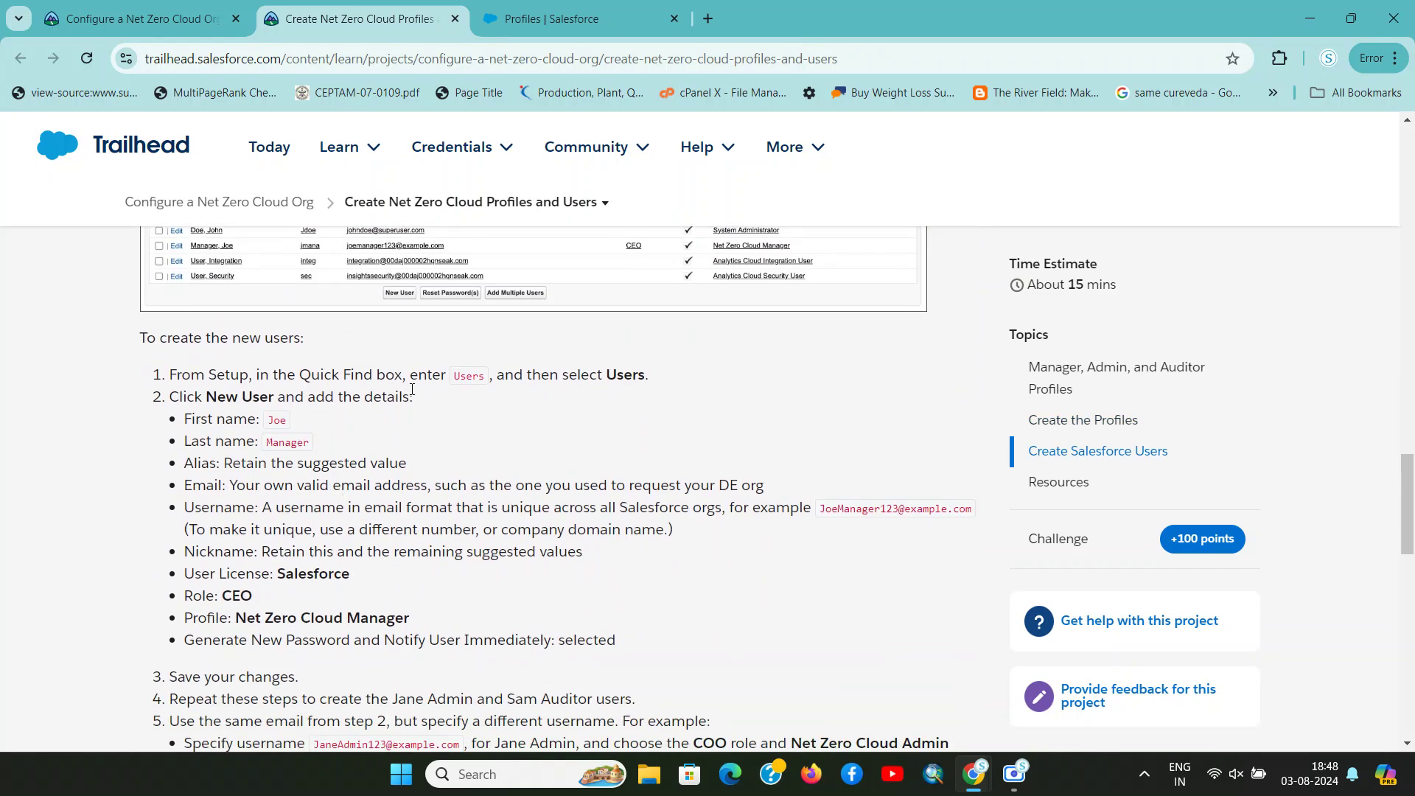
key(ctrl+Tab)
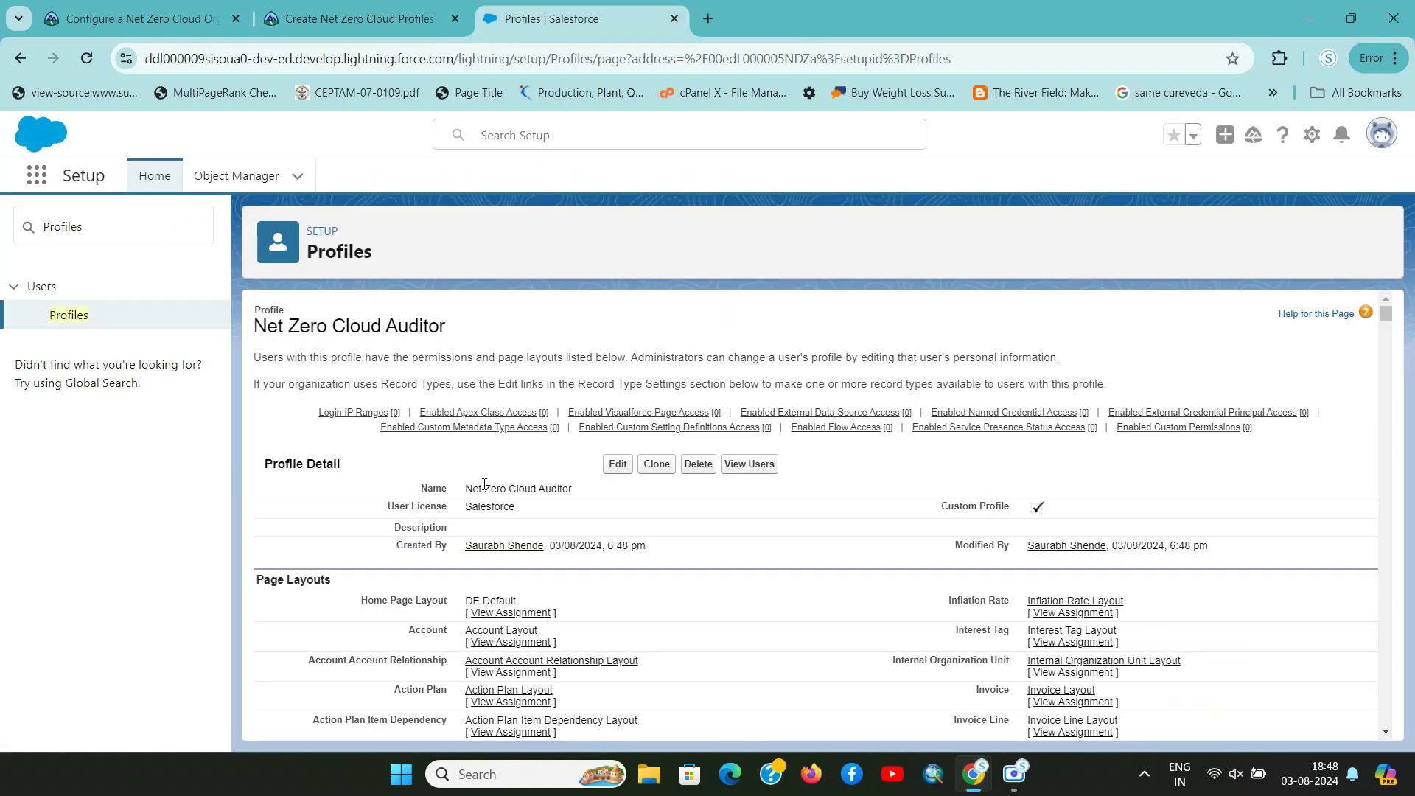
Search Quick Find for 'Users' and open the Users setup page
click(122, 243)
key(ctrl+a)
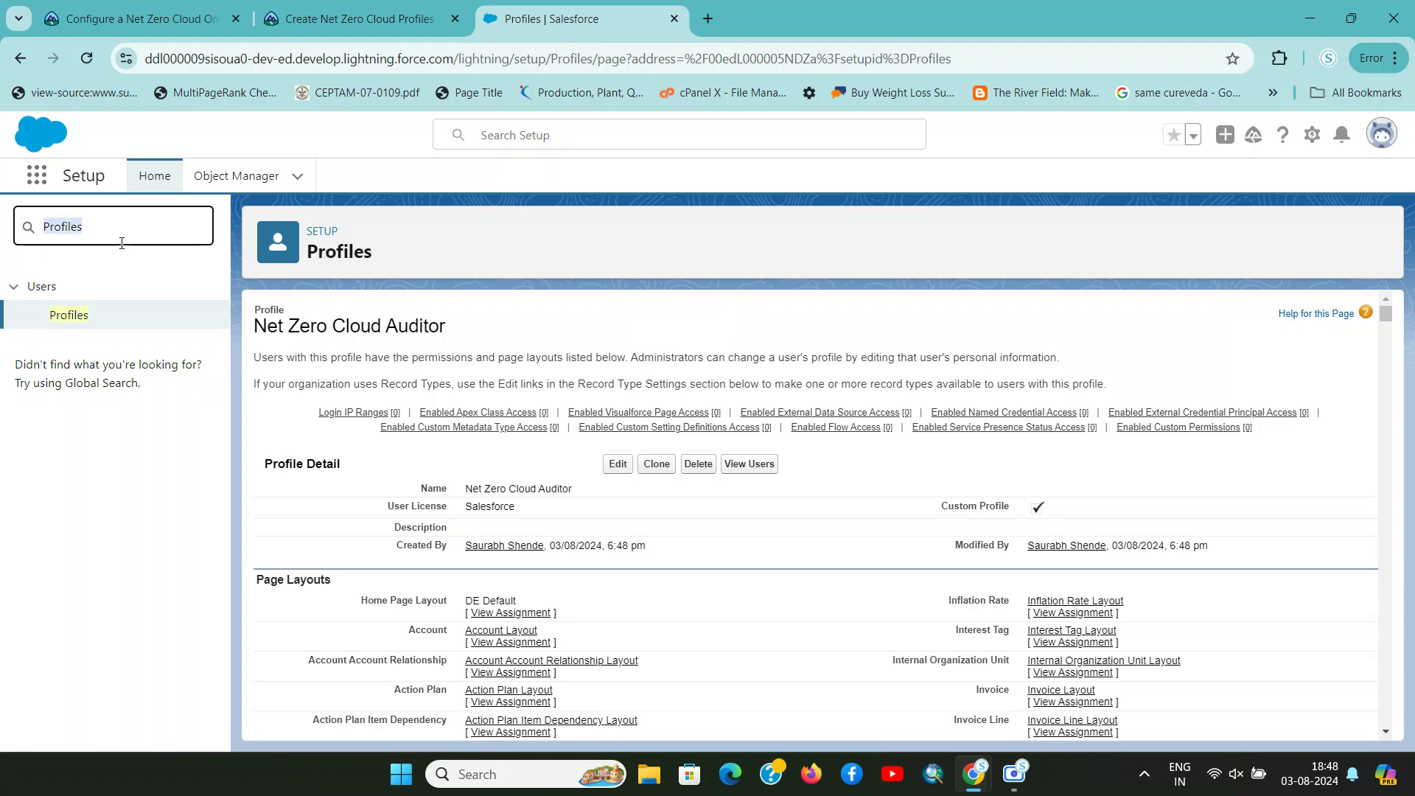
text(Users)
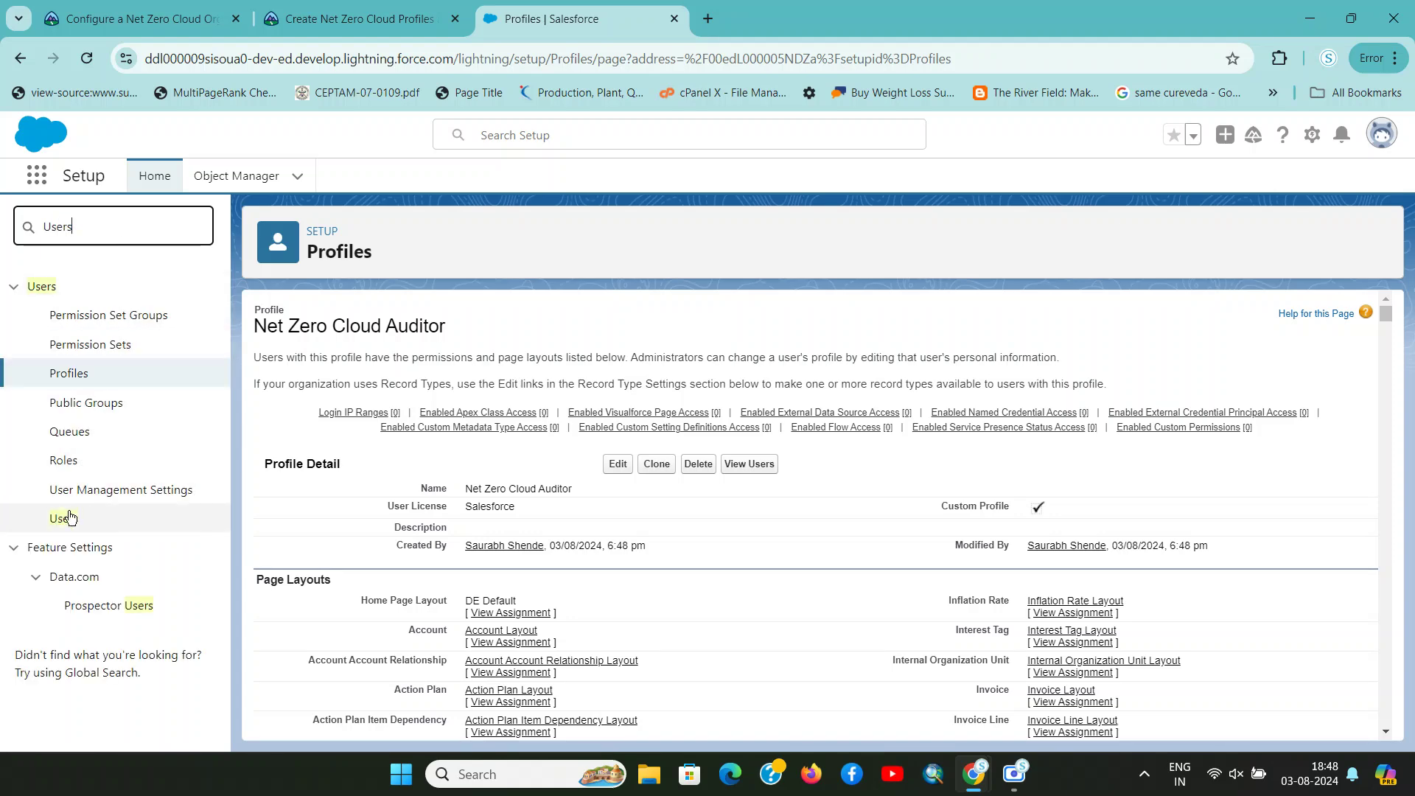
click(63, 519)
key(ctrl+shift+Tab)
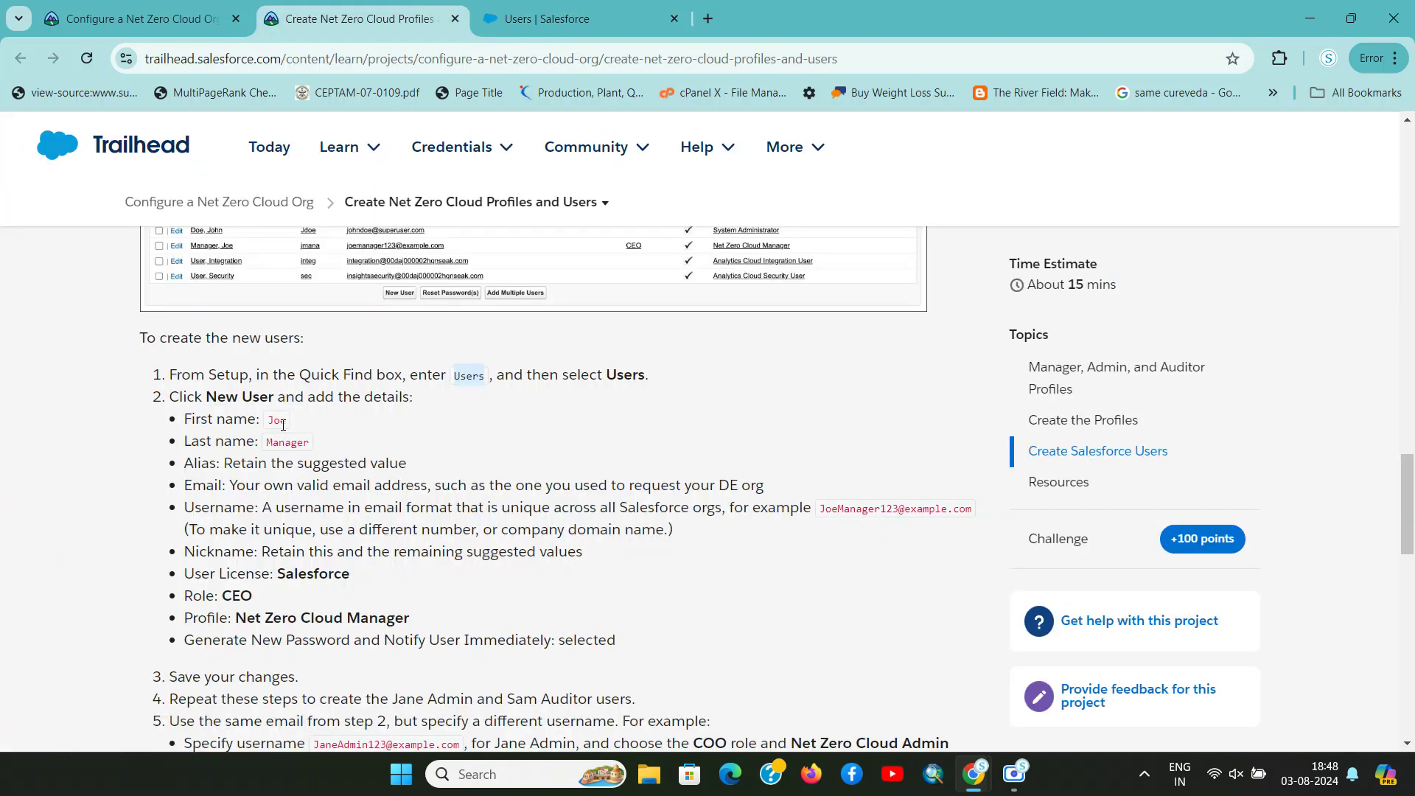
drag(208, 398, 411, 398)
key(ctrl+Tab)
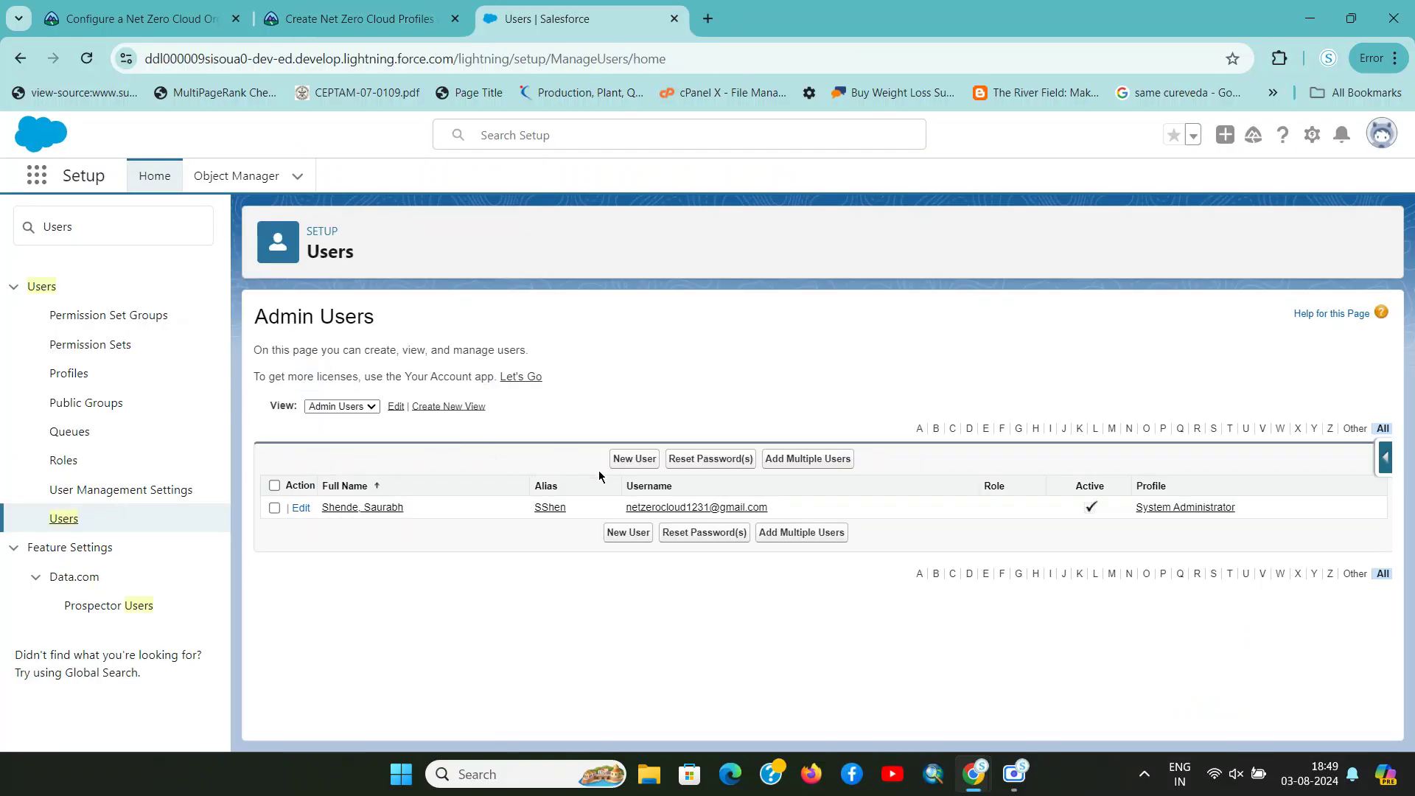
Start a New User and fill in the first name copied from the Trailhead steps
click(633, 460)
key(ctrl+shift+Tab)
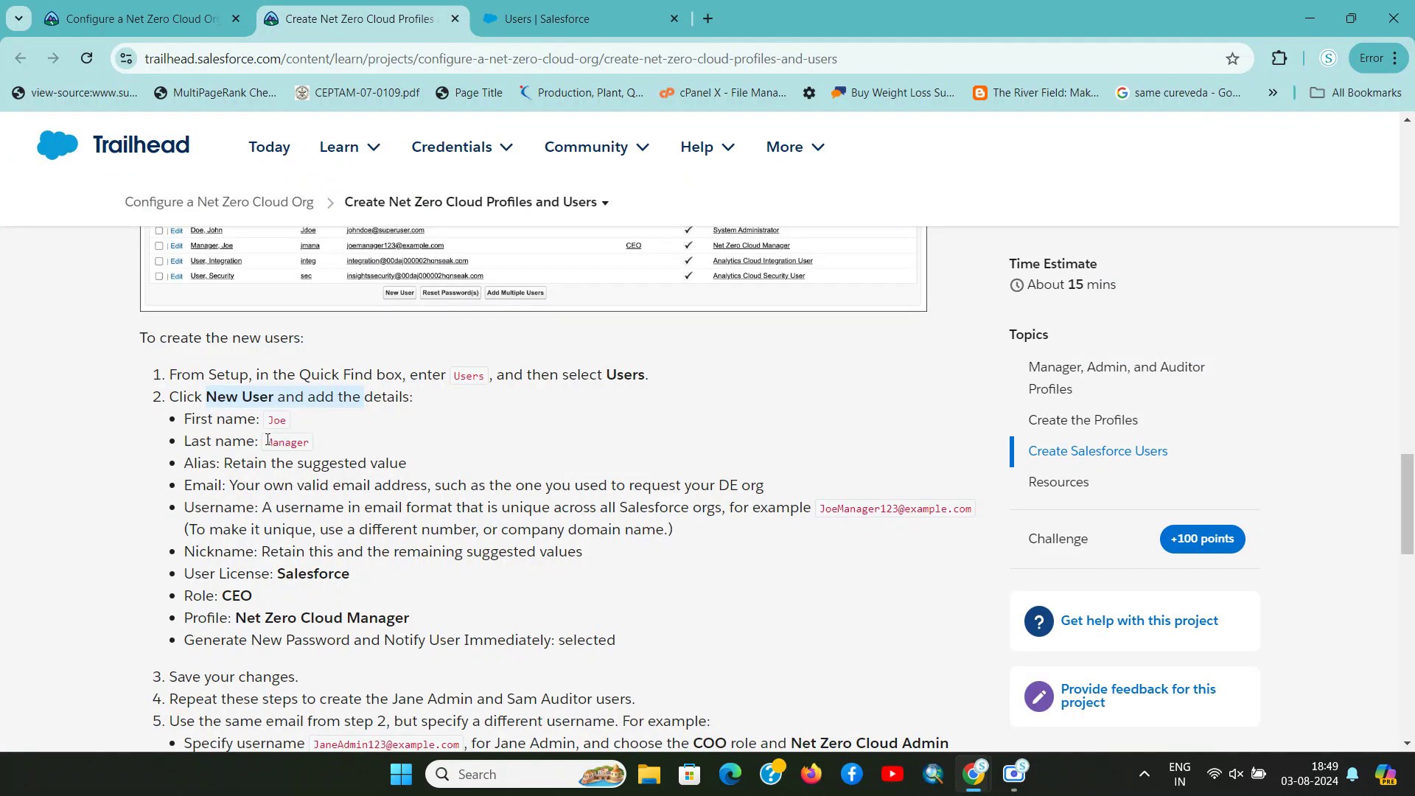
double_click(271, 421)
key(ctrl+c)
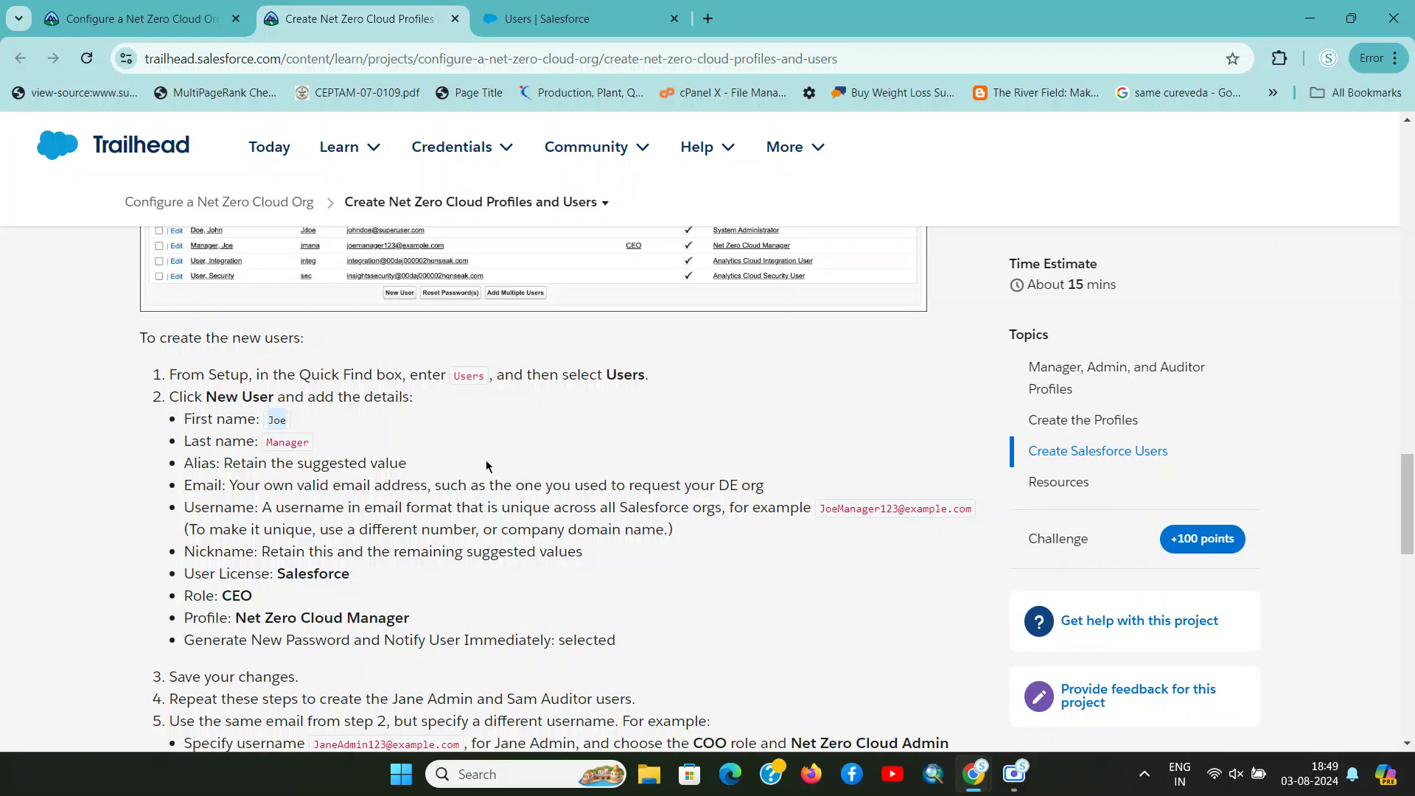
key(ctrl+Tab)
click(527, 417)
key(ctrl+v)
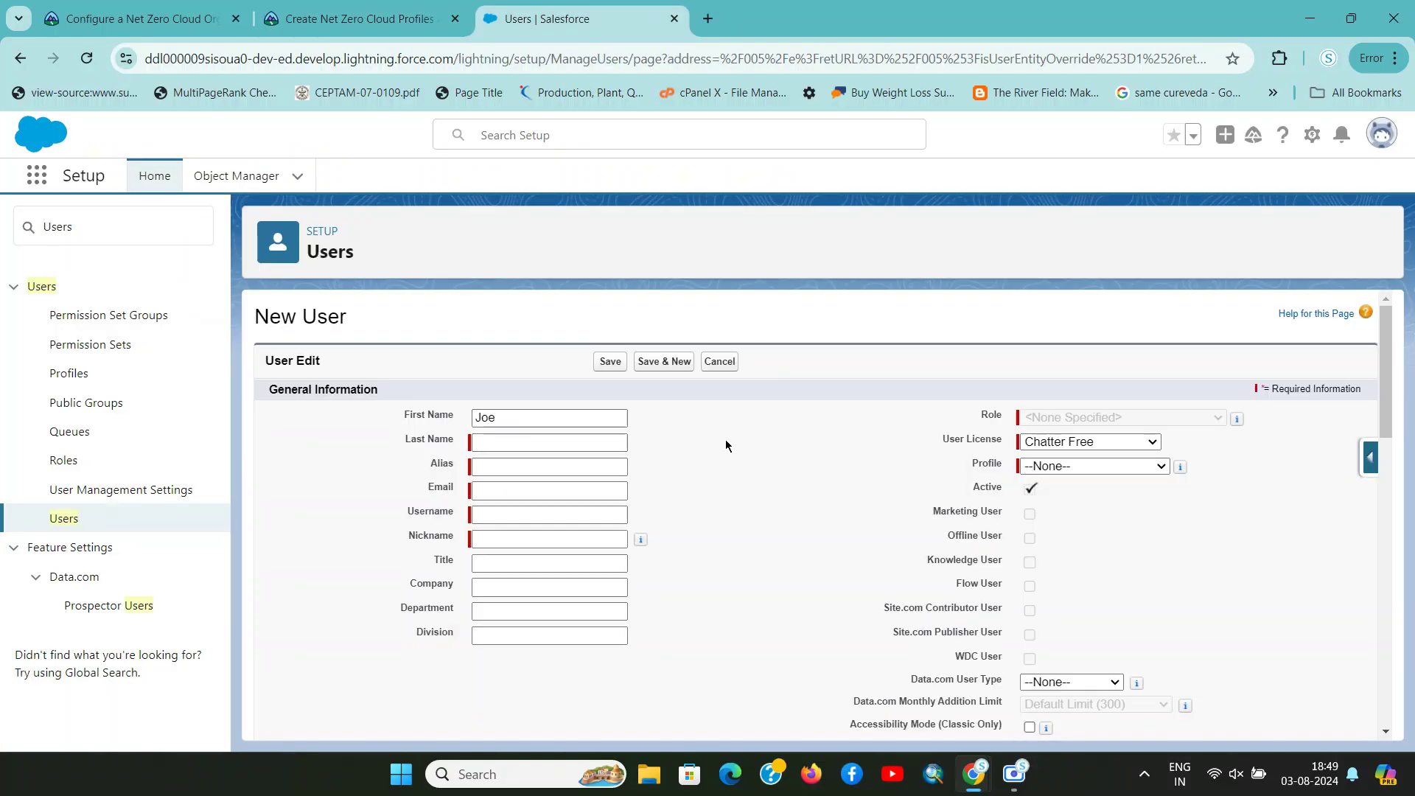
Copy the last name from the Trailhead steps into the Last Name field
key(ctrl+shift+Tab)
double_click(286, 442)
key(ctrl+c)
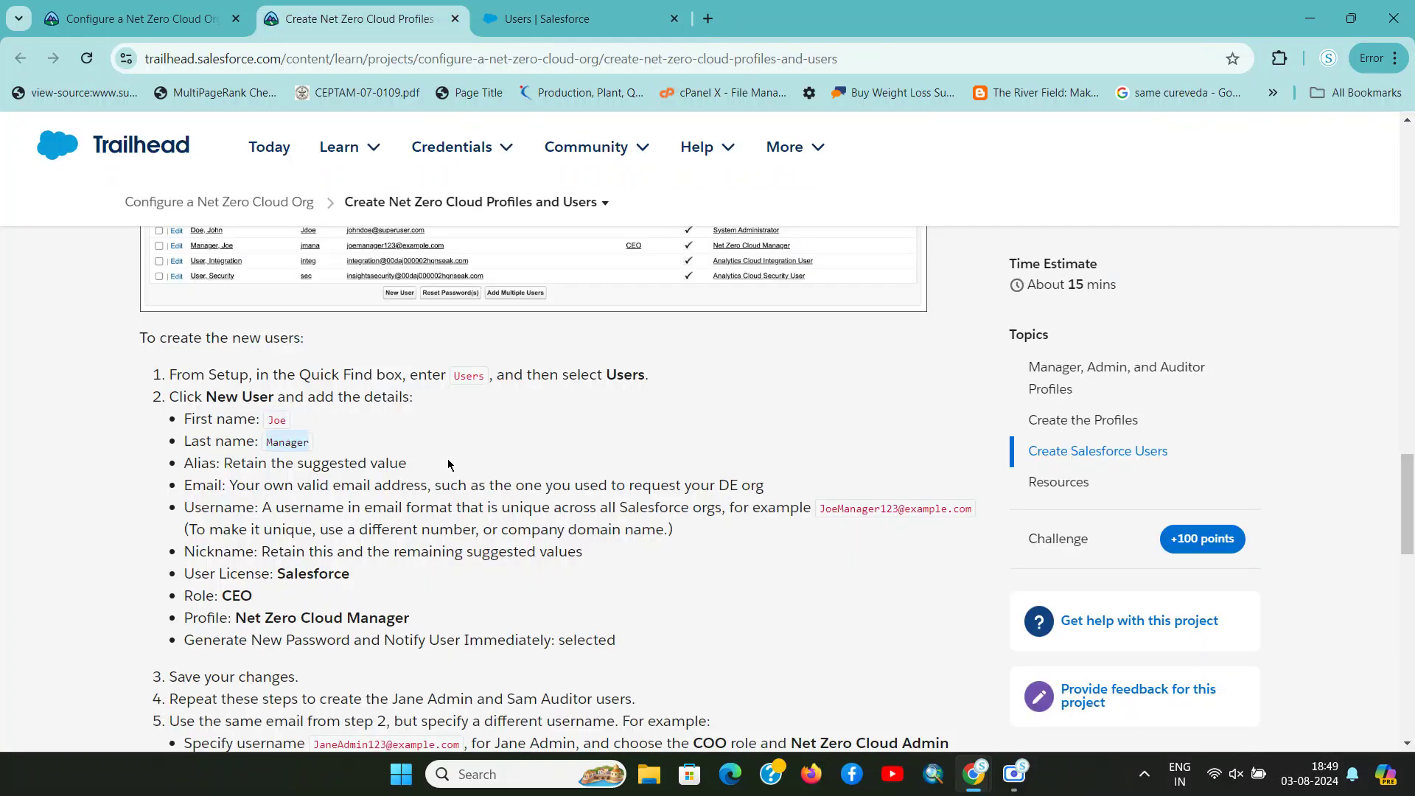
key(ctrl+Tab)
click(508, 439)
key(ctrl+v)
Enter the email address so Username and Nickname auto-fill
key(ctrl+shift+Tab)
drag(215, 464, 407, 465)
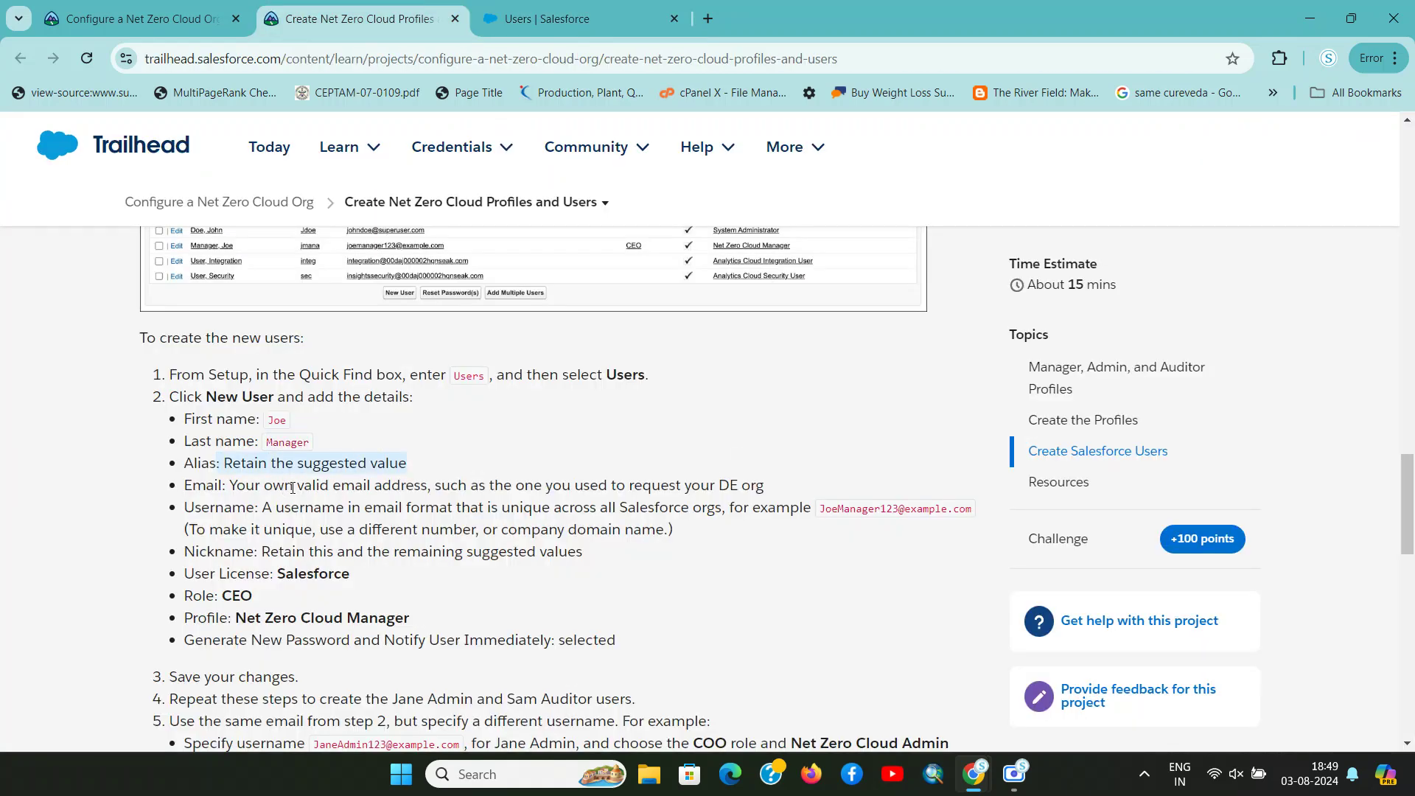
drag(239, 486, 625, 473)
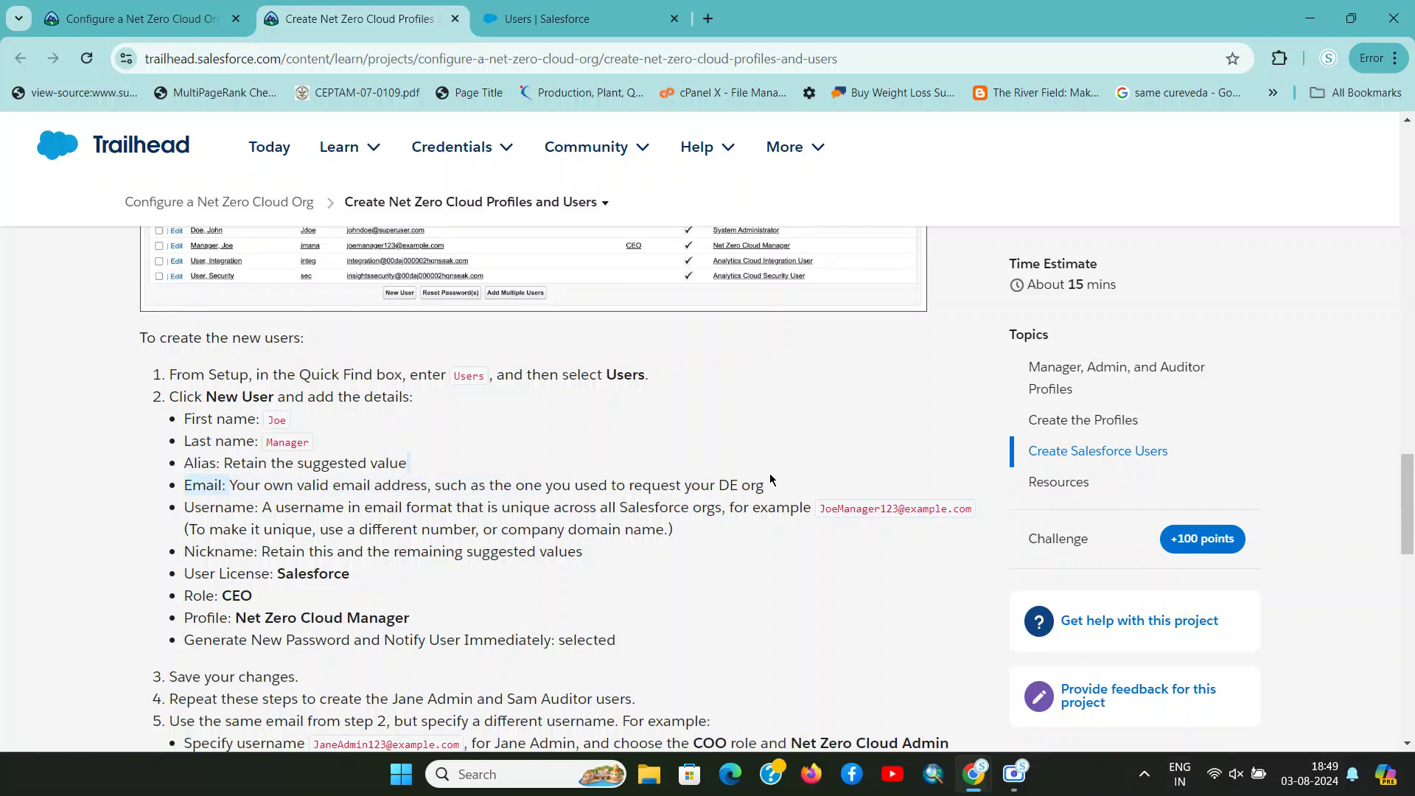
drag(770, 479, 775, 479)
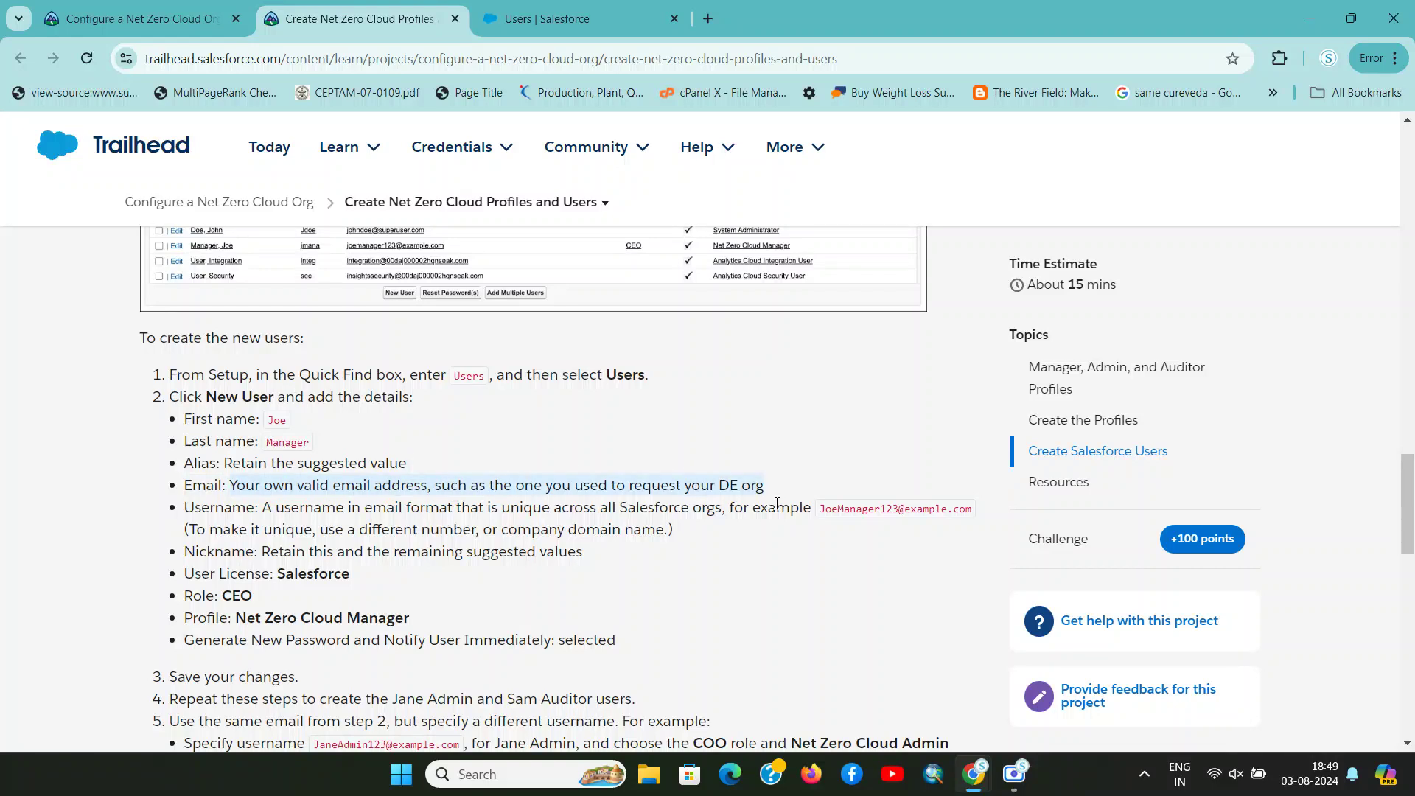
key(ctrl+Tab)
click(493, 485)
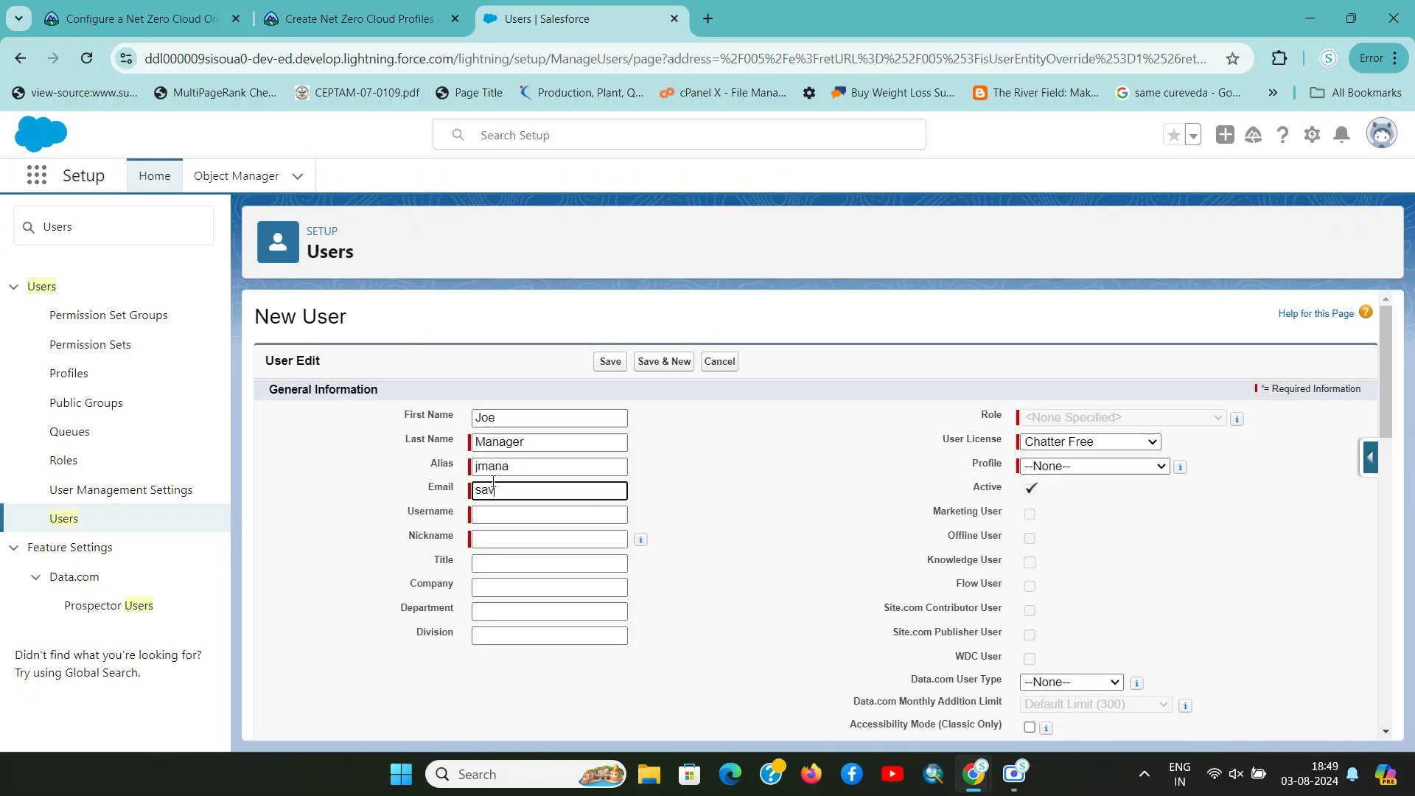
key(Tab)
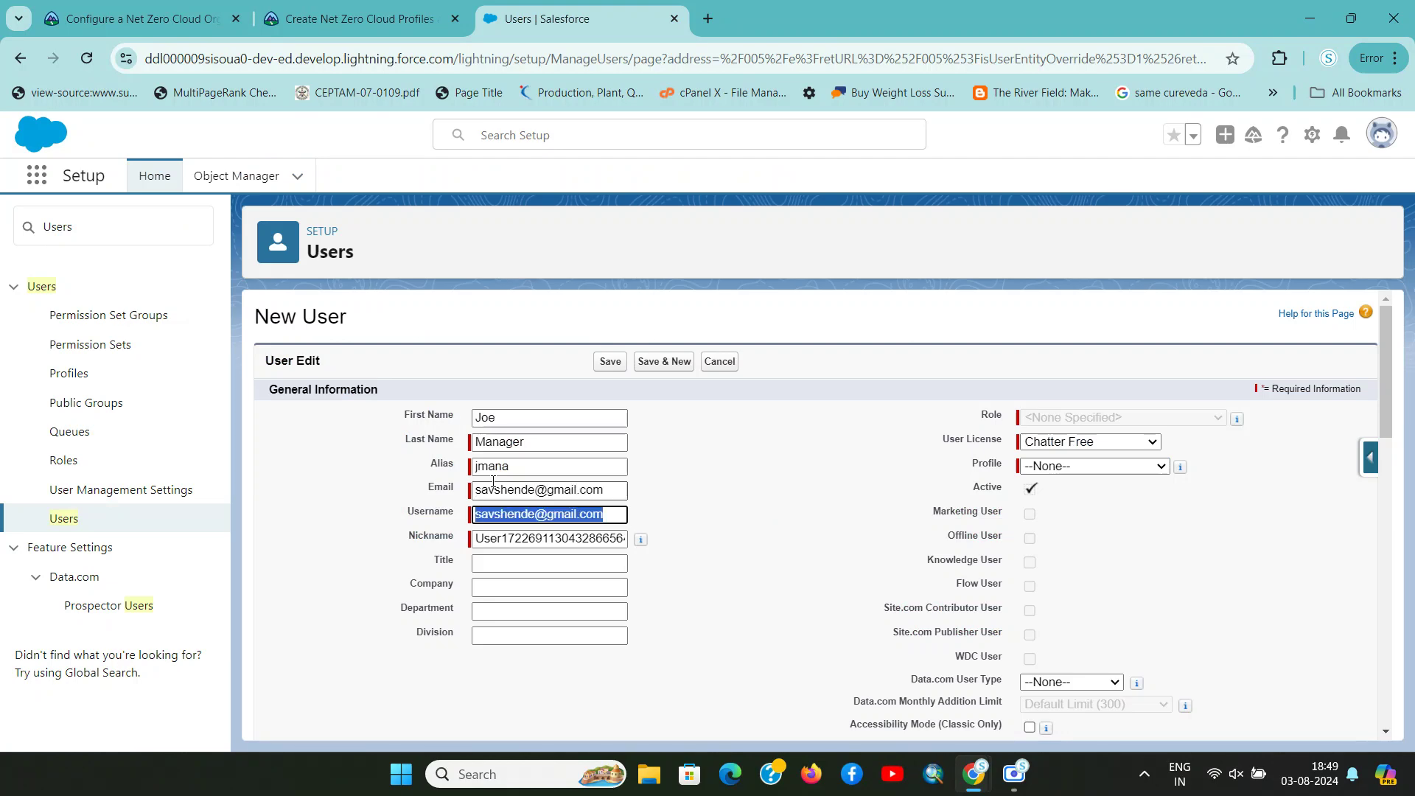
Make the username unique by adding 2221 to it
key(ctrl+shift+Tab)
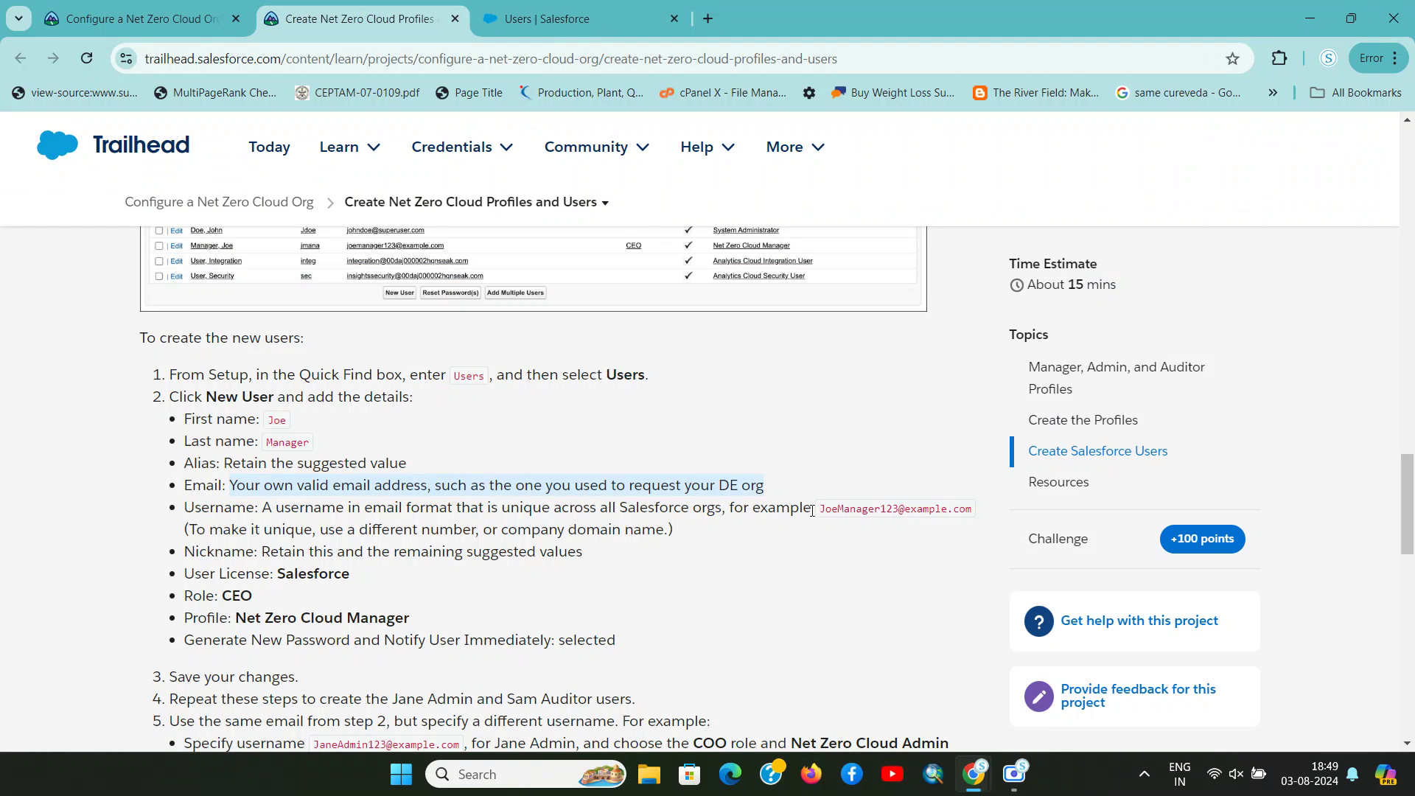
drag(285, 510, 973, 517)
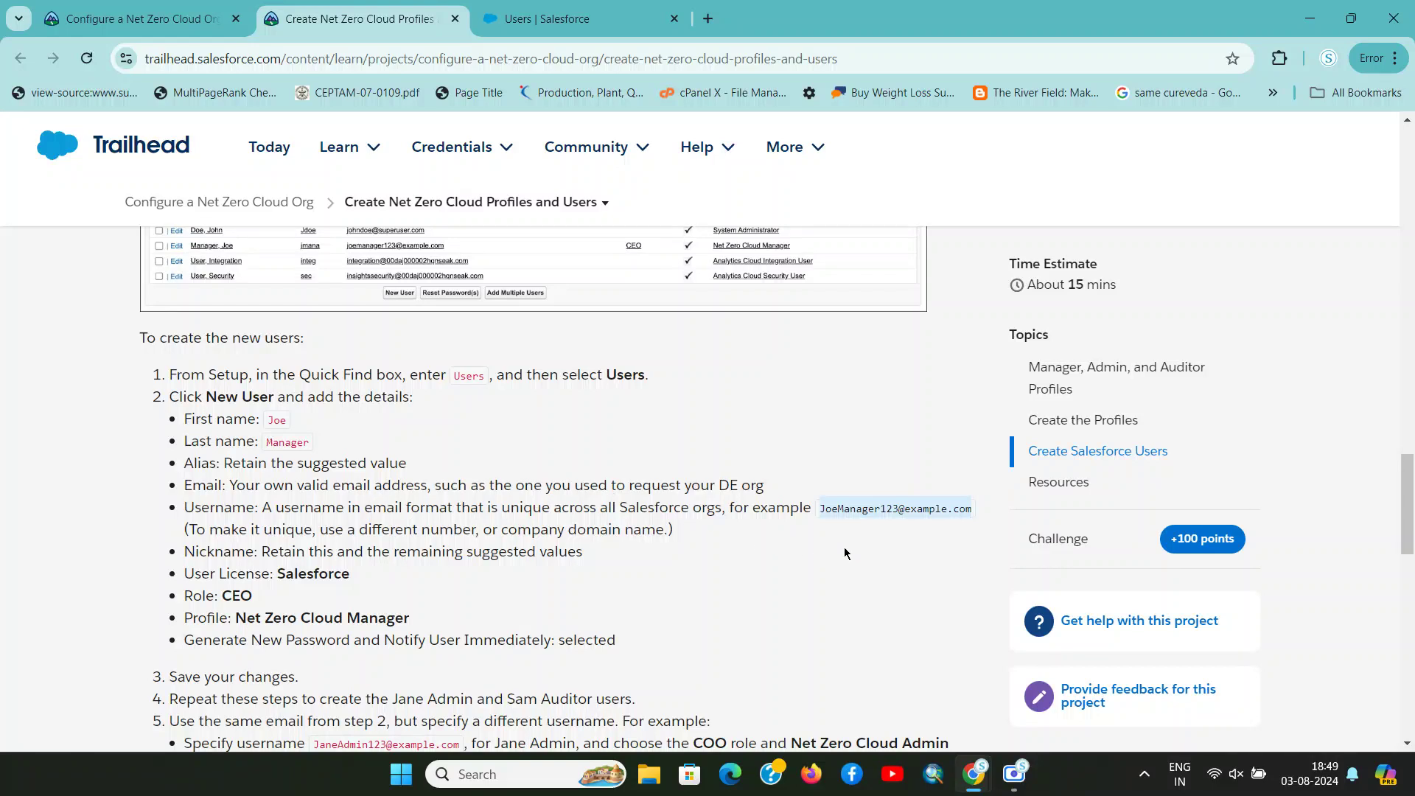
key(ctrl+Tab)
click(531, 521)
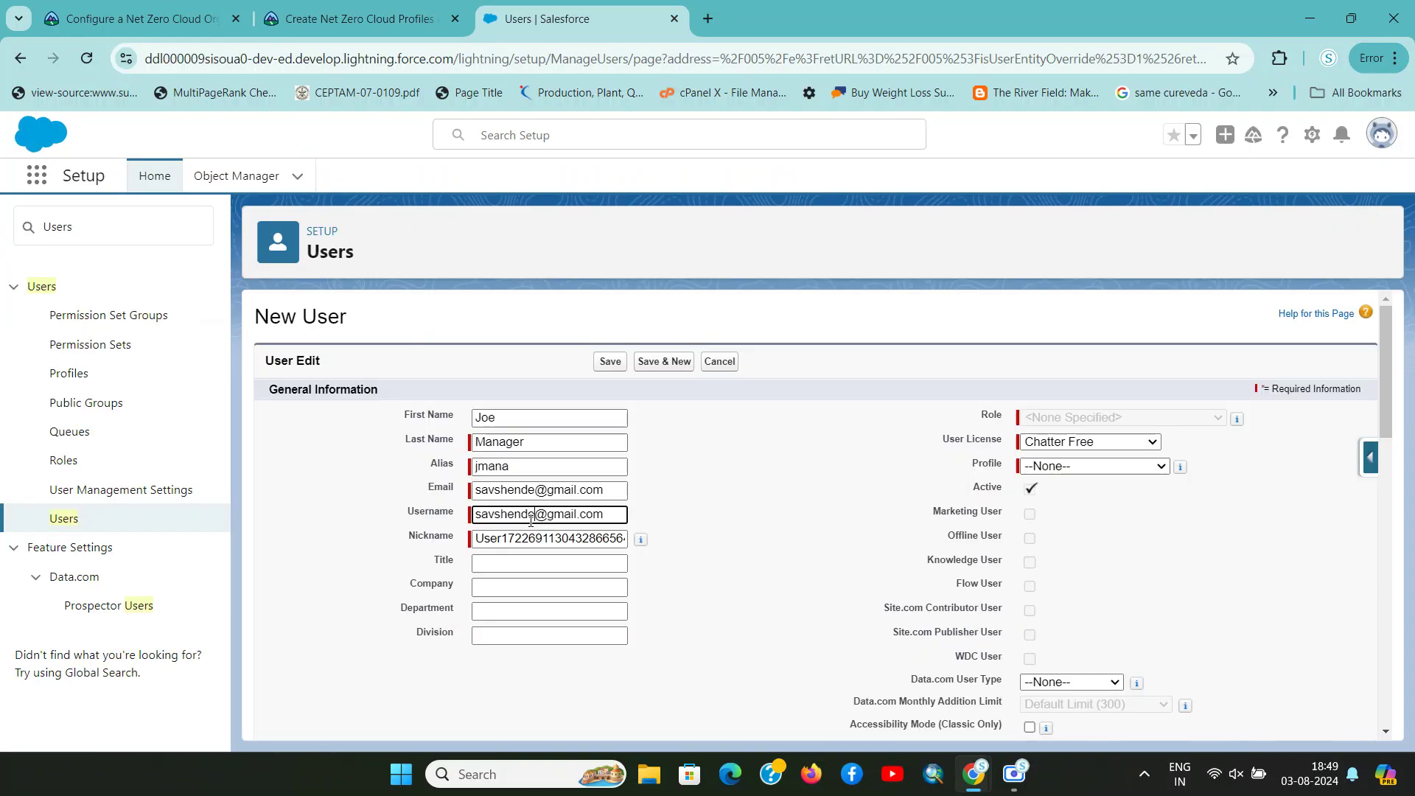
text(2221)
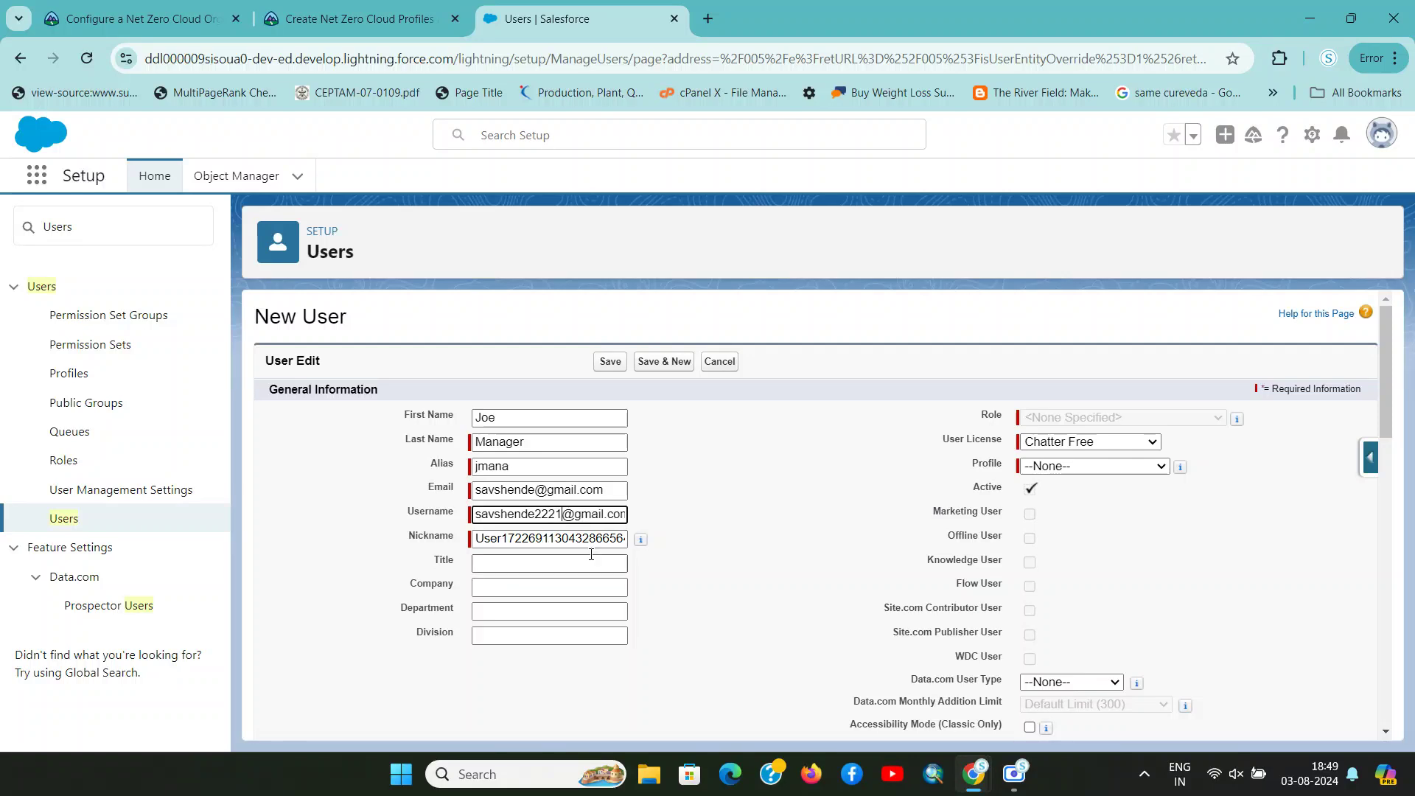
Set User License to Salesforce
key(ctrl+shift+Tab)
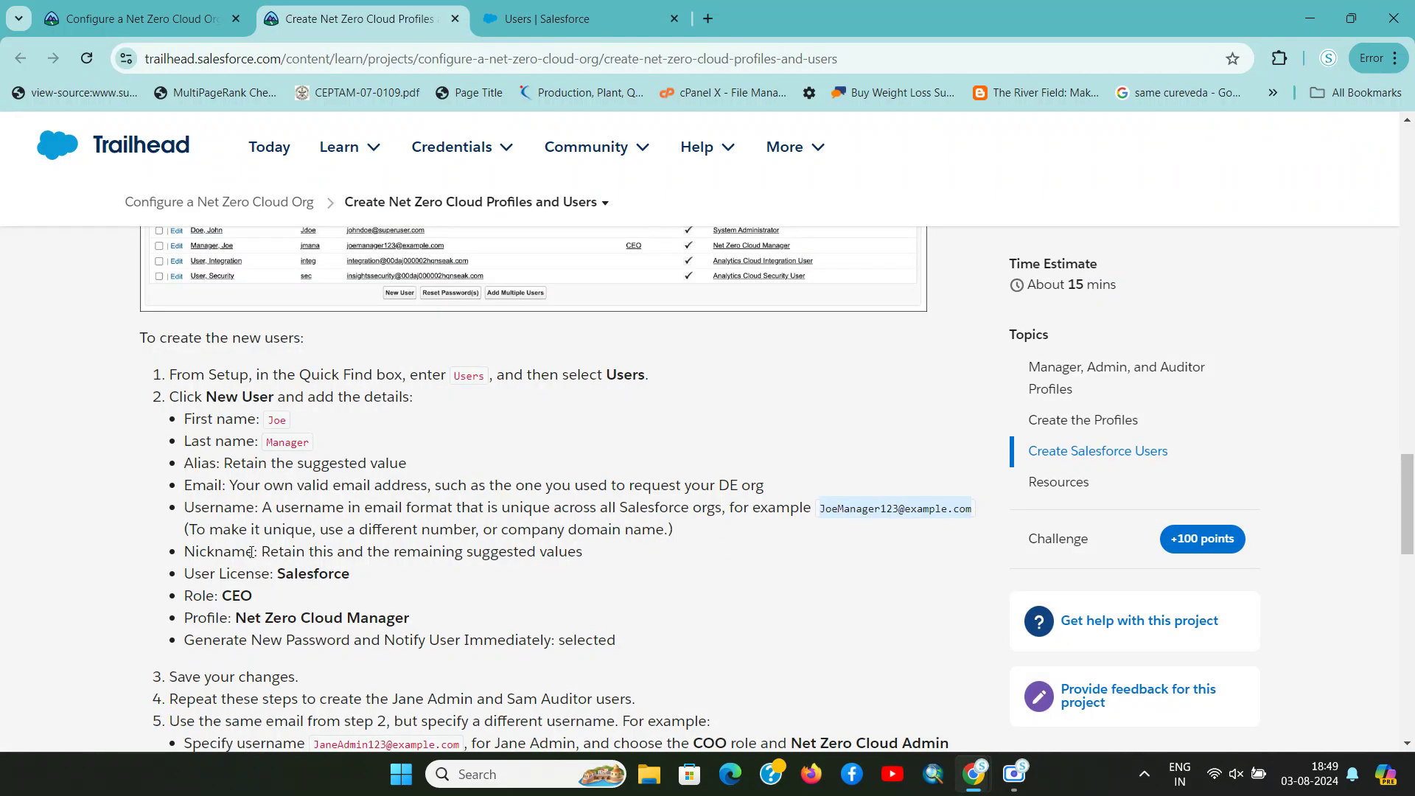
drag(263, 558, 571, 556)
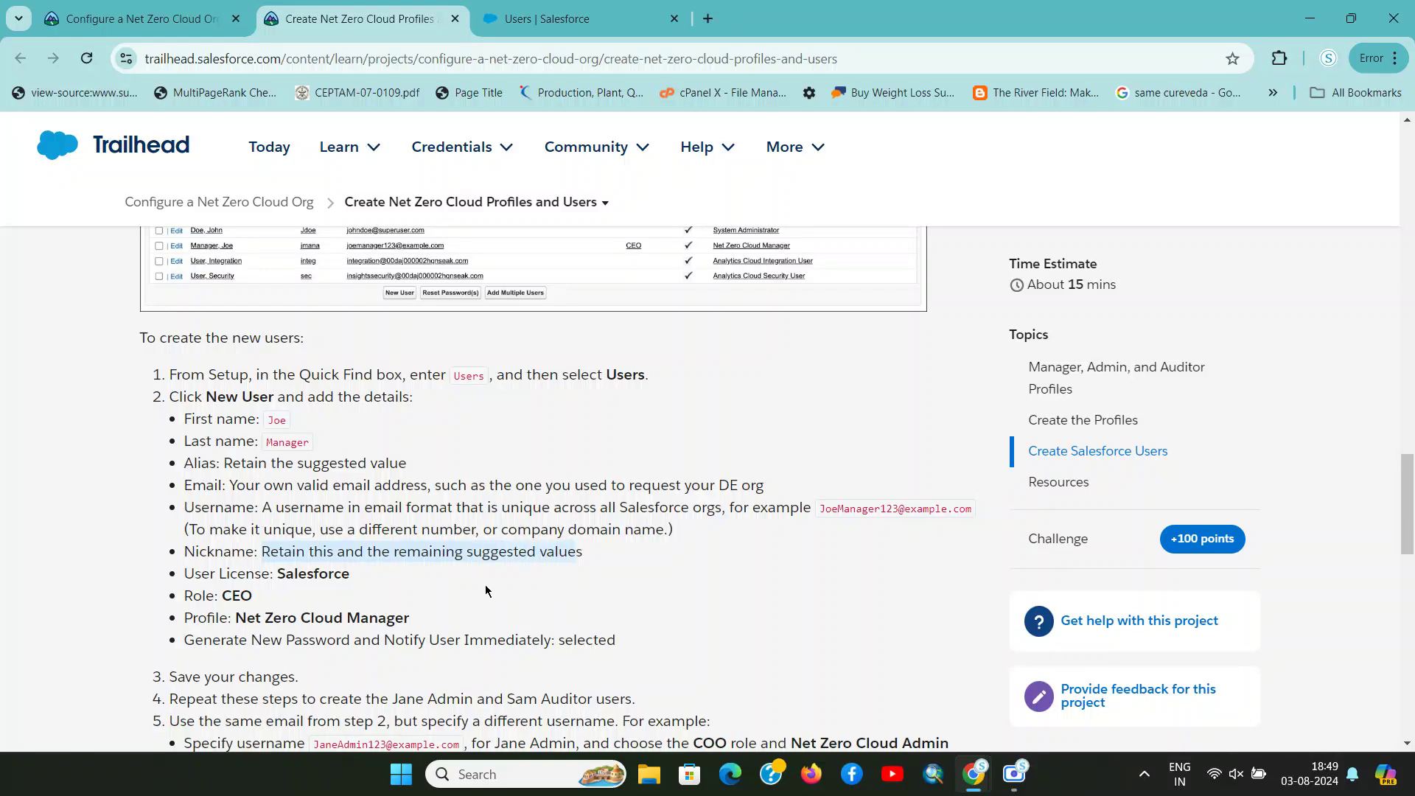
double_click(315, 573)
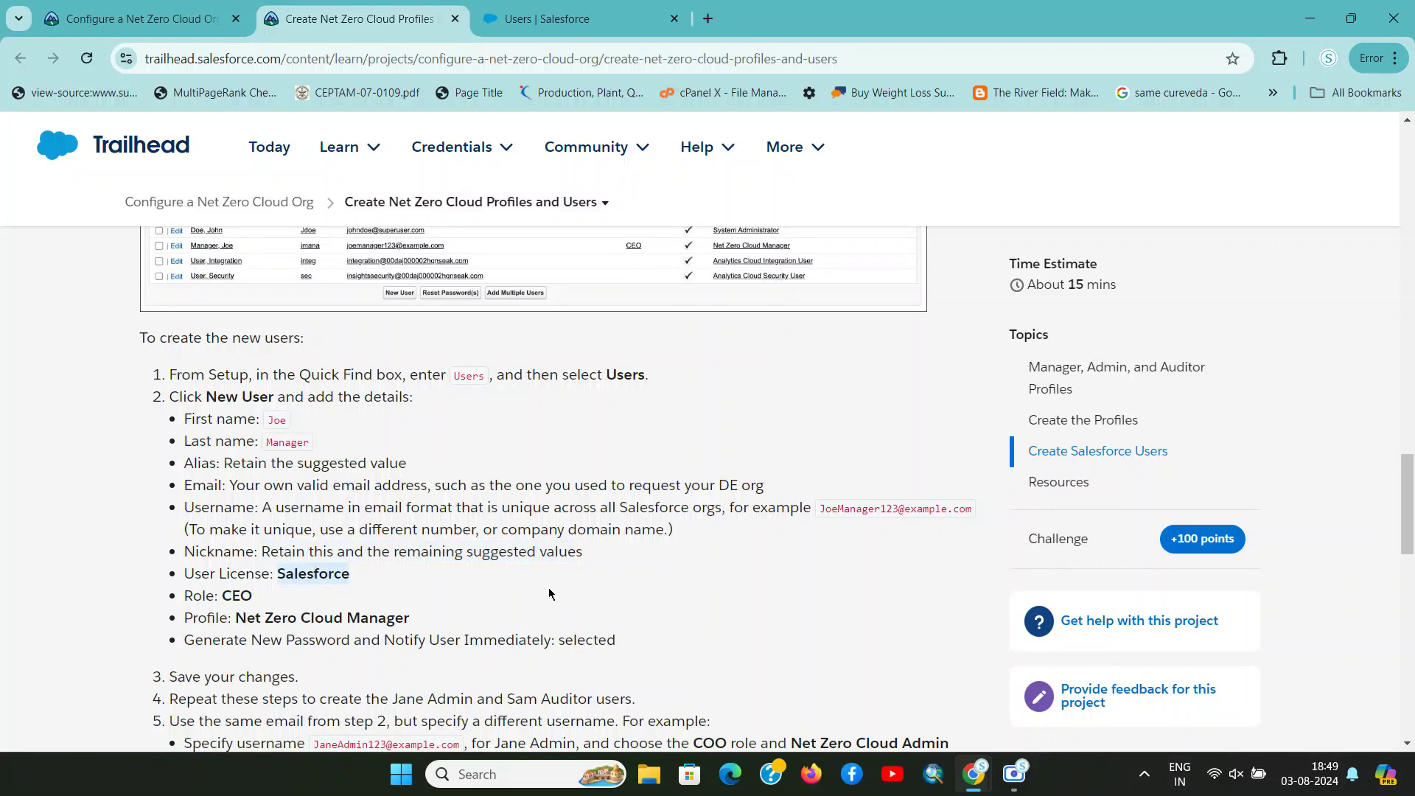
key(ctrl+Tab)
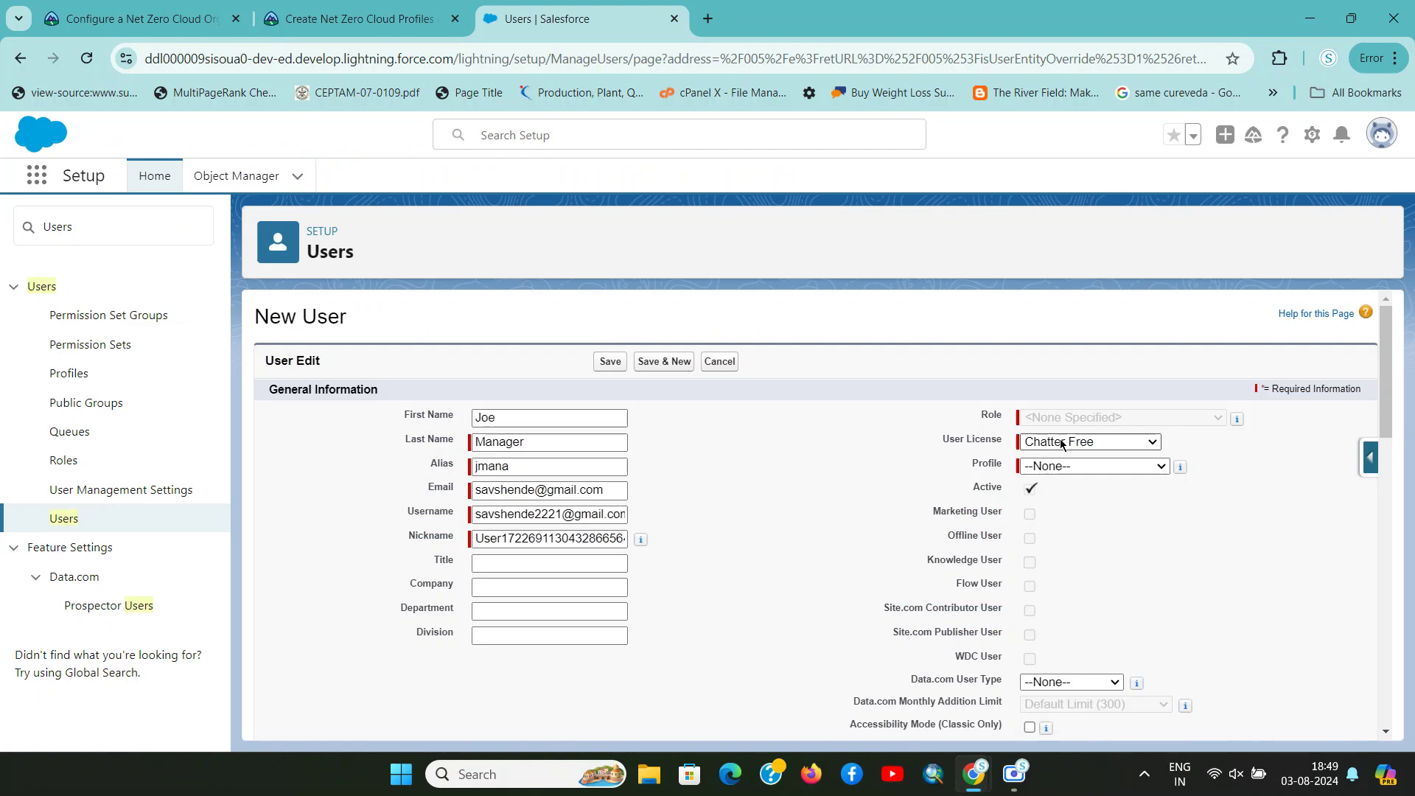
click(1058, 446)
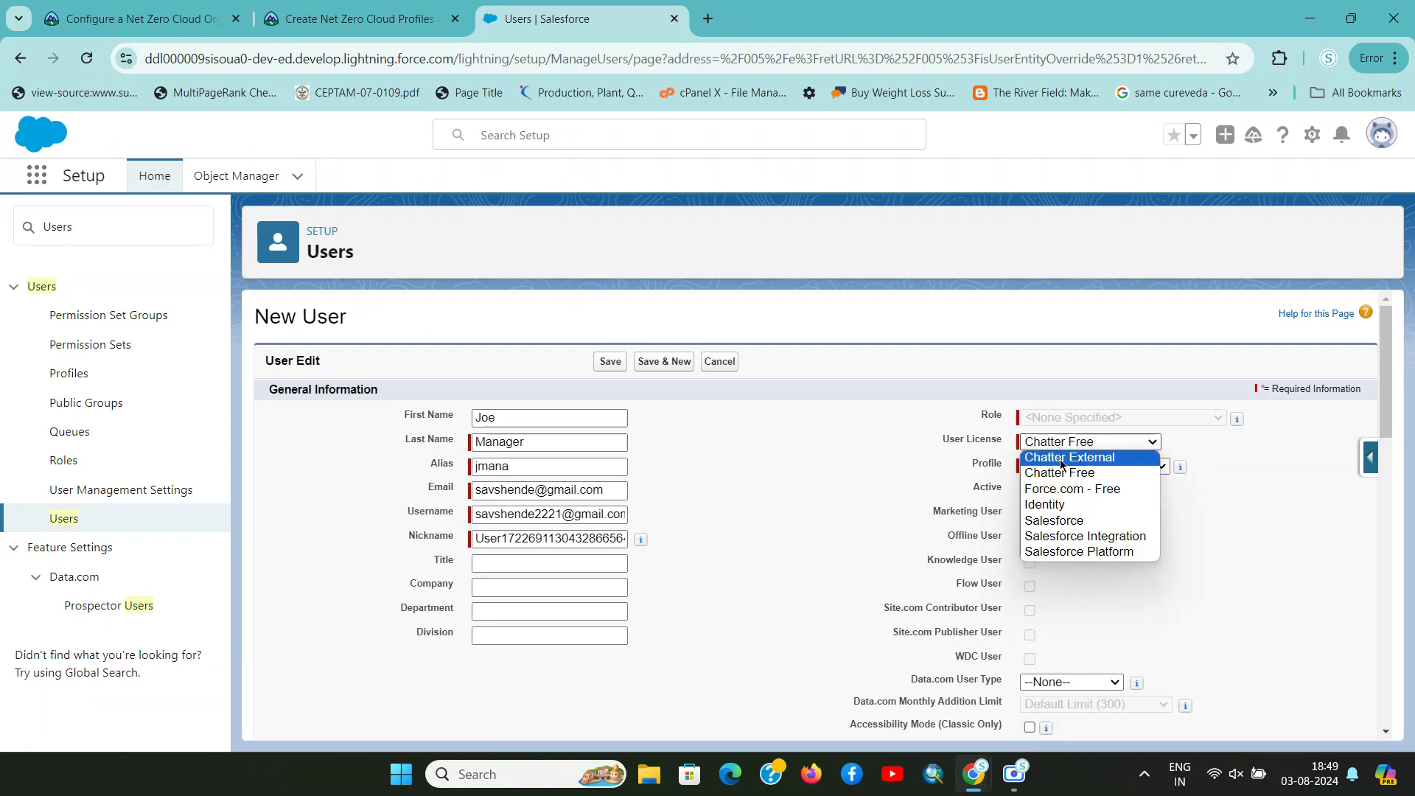
click(1086, 519)
Set the Role to CEO
key(ctrl+shift+Tab)
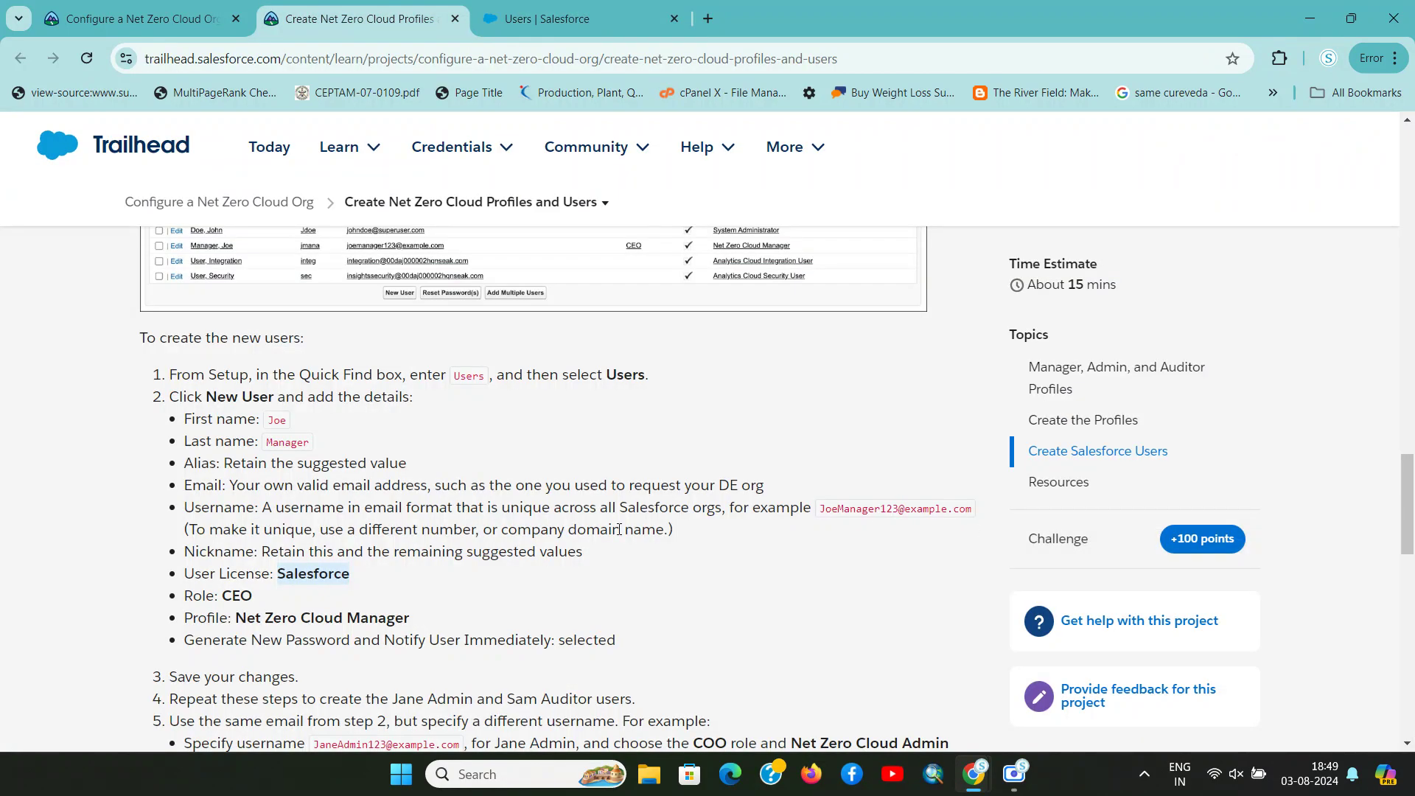
key(ctrl+Tab)
click(1076, 418)
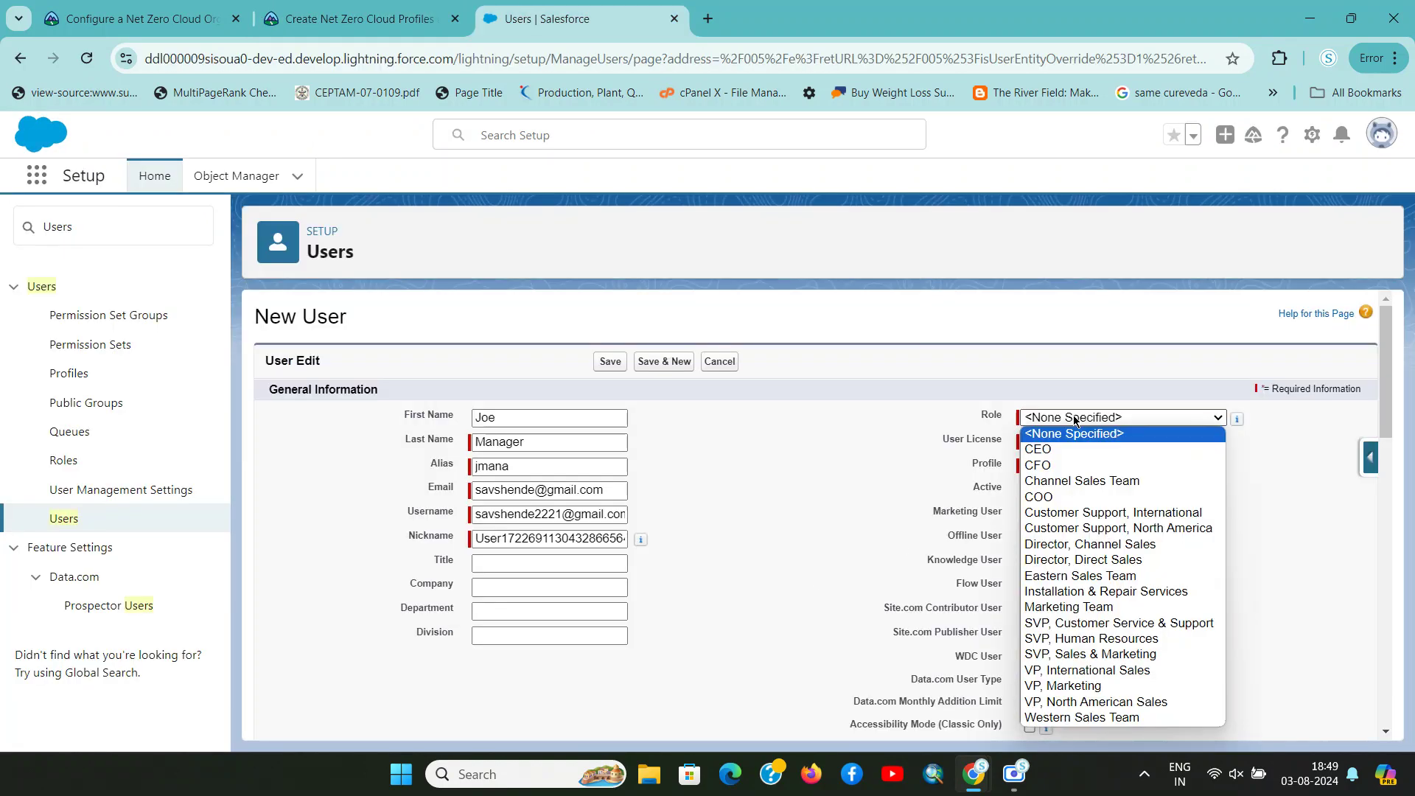
click(1065, 447)
Set the Profile to Net Zero Cloud Manager
key(ctrl+shift+Tab)
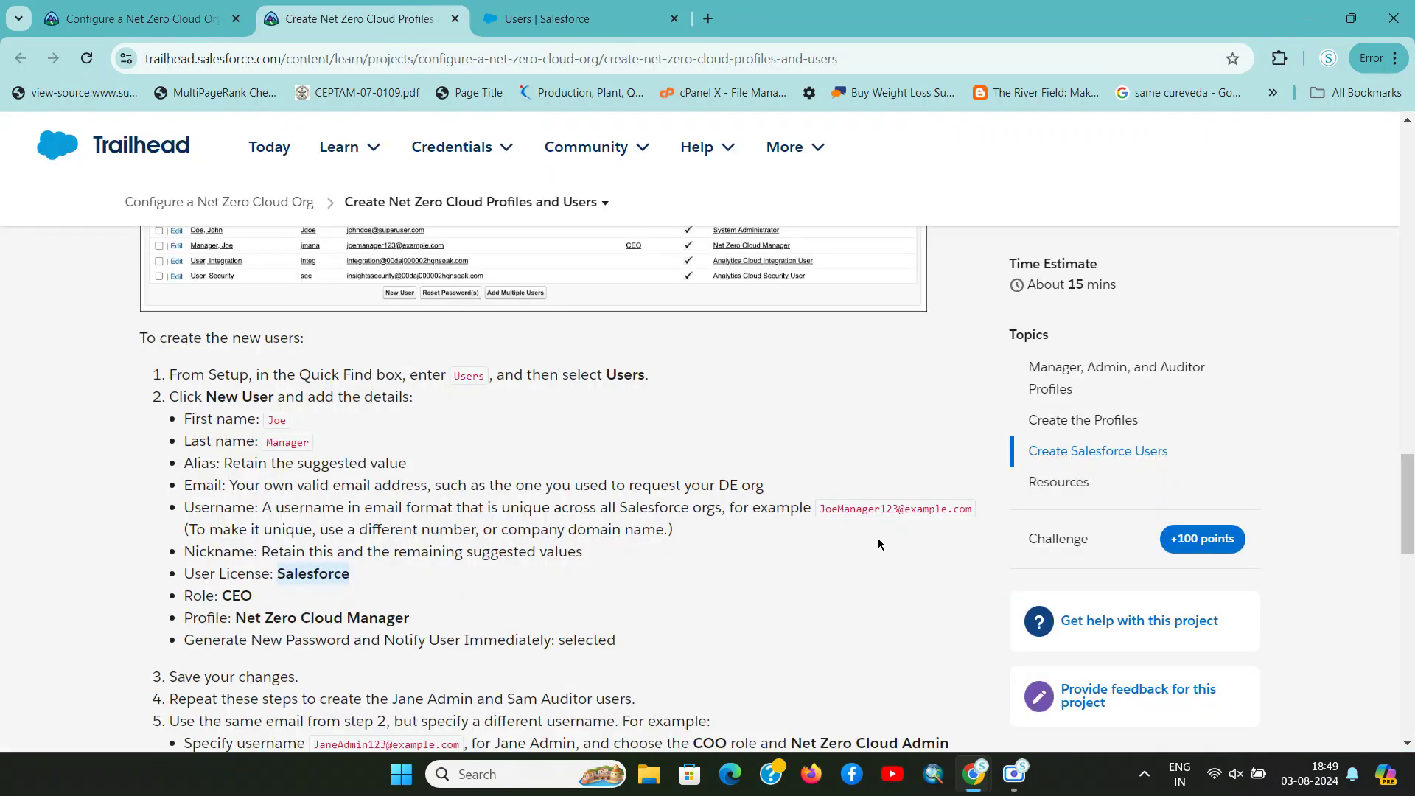
key(ctrl+Tab)
click(1132, 467)
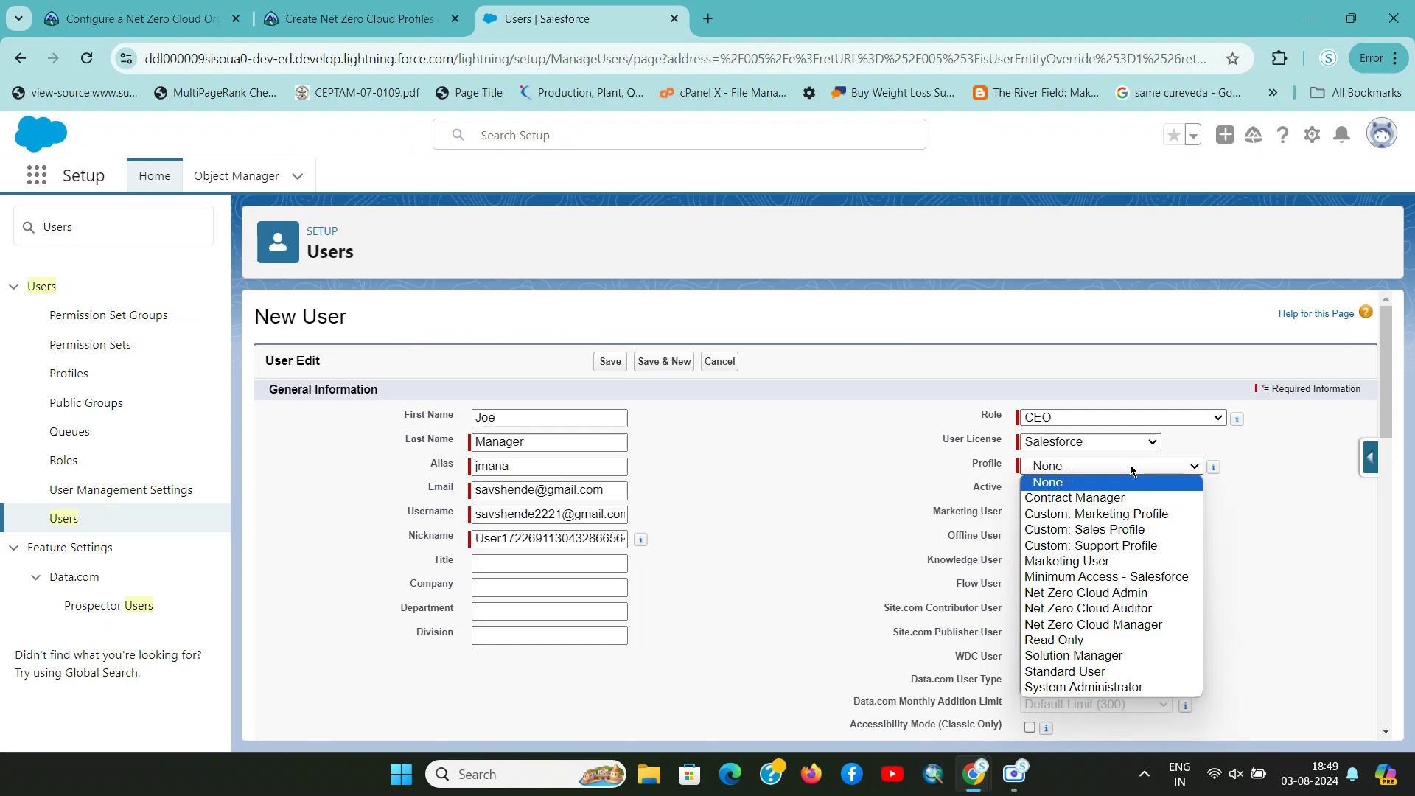
key(ctrl+shift+Tab)
key(ctrl+Tab)
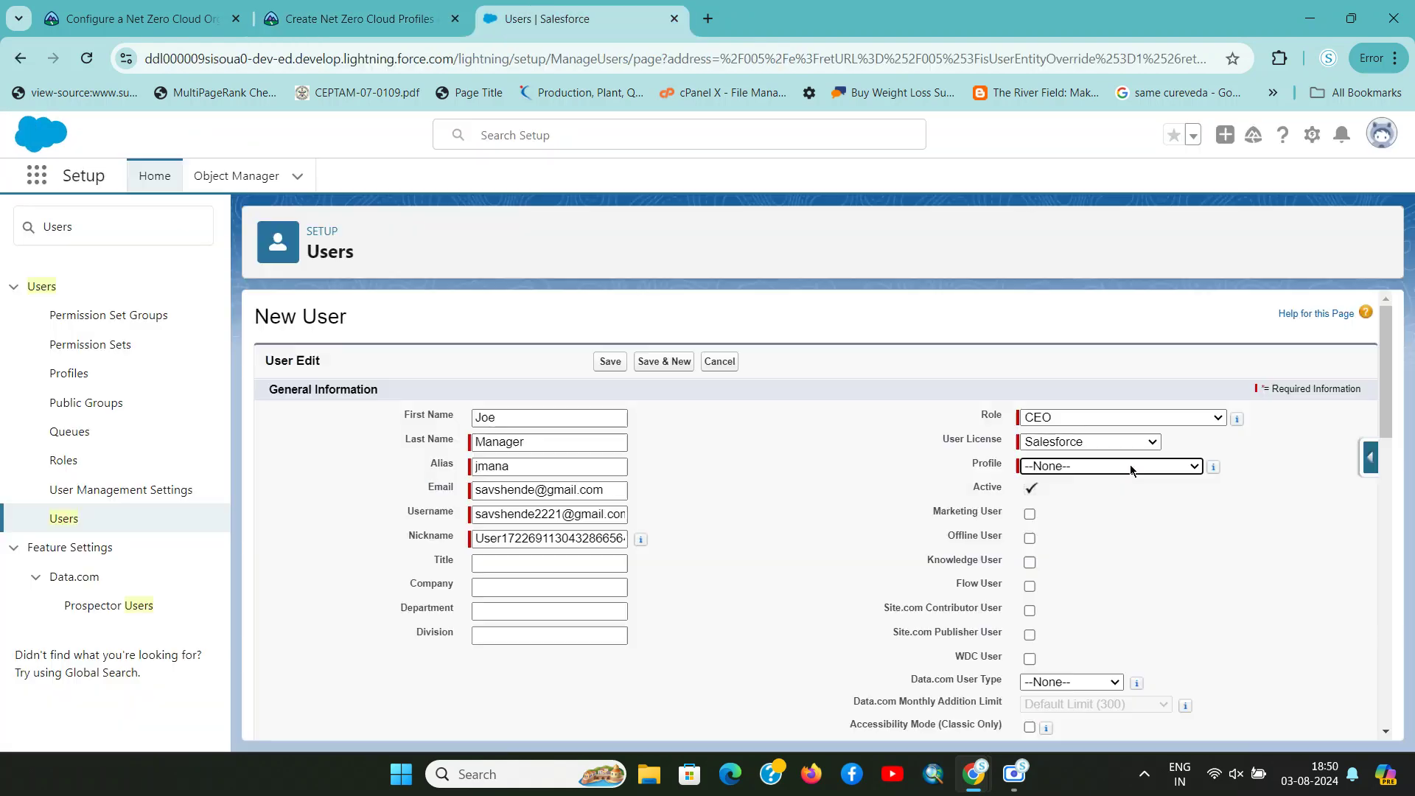
click(1132, 466)
key(n)
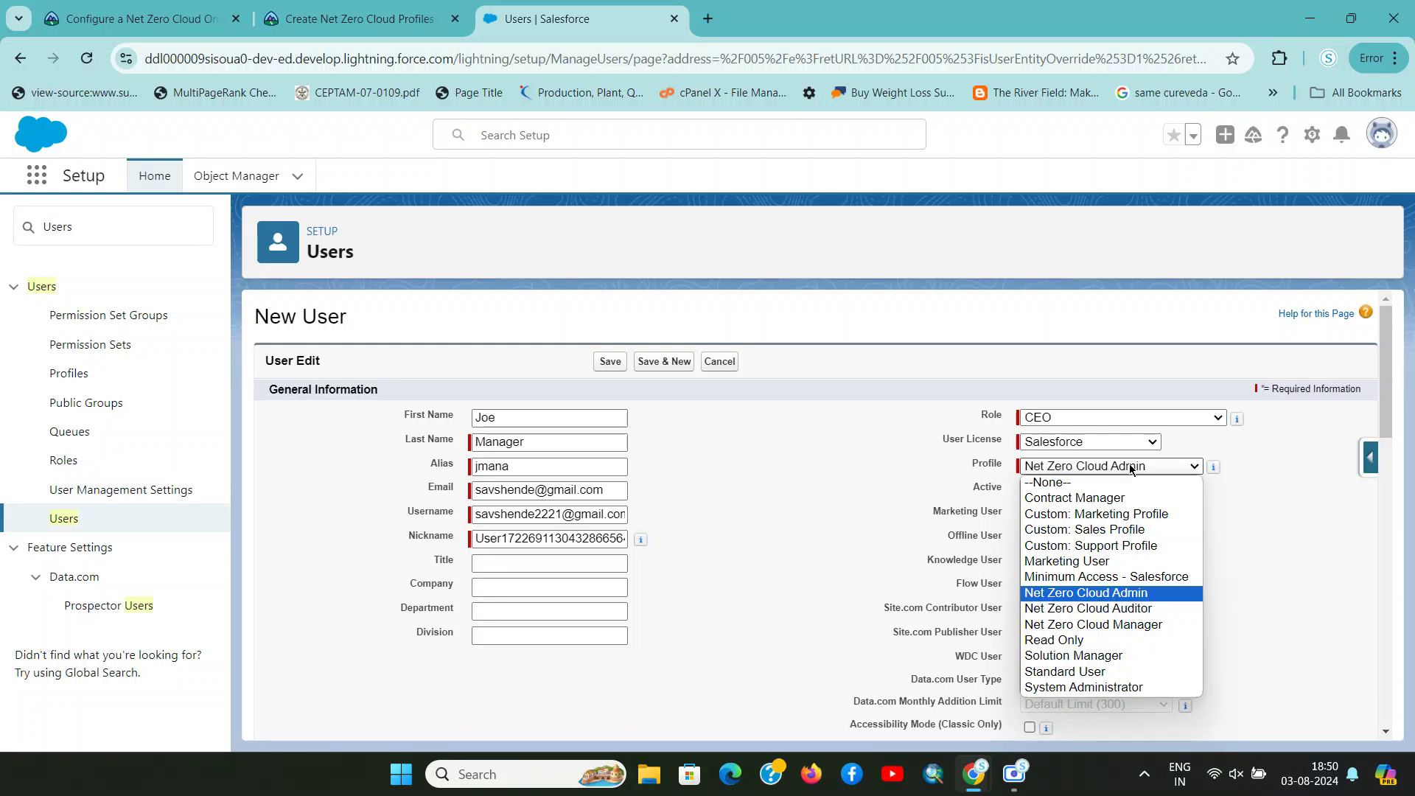
key(Down)
key(Down)
key(Return)
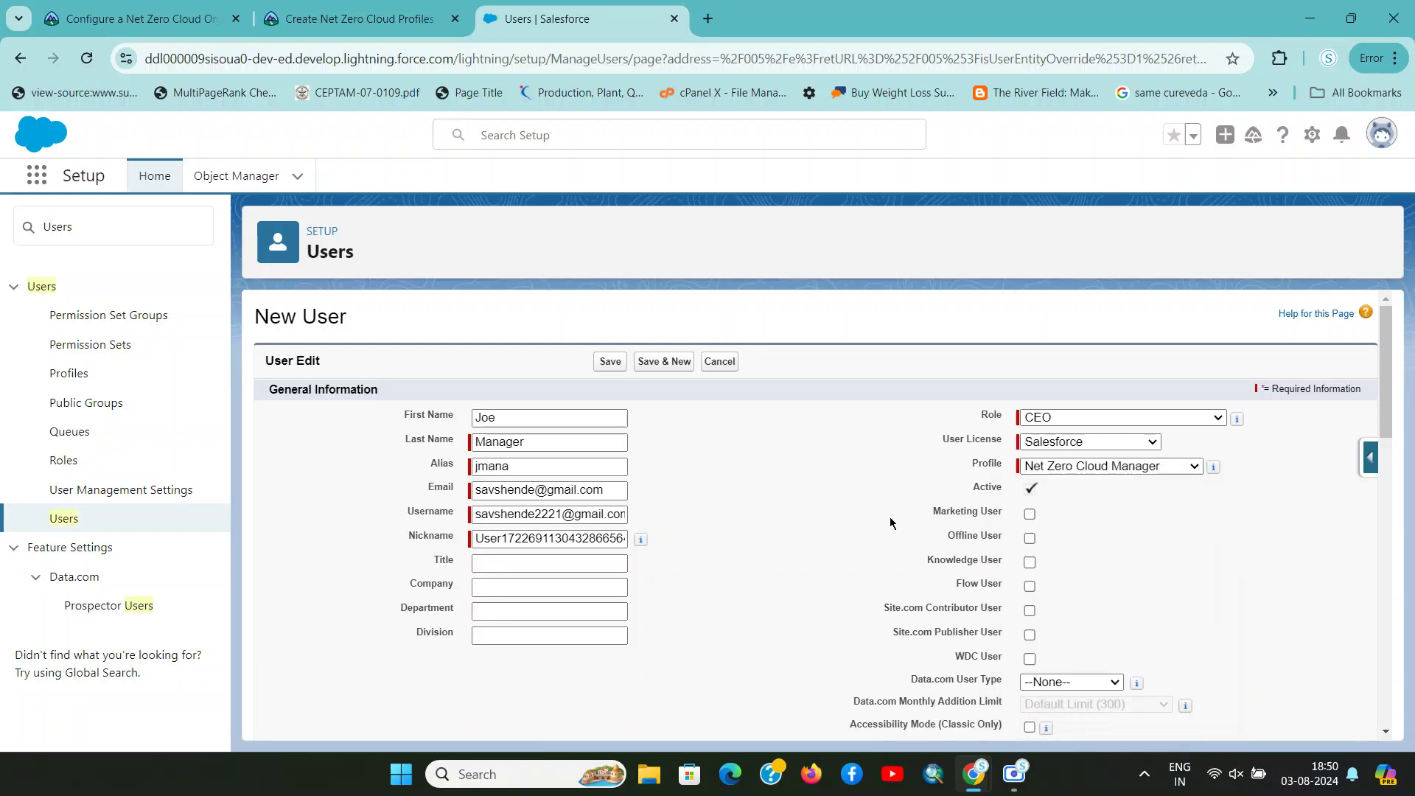
Confirm the Net Zero Cloud Manager profile against the Trailhead requirement
key(ctrl+shift+Tab)
scroll(440, 589, down, 3)
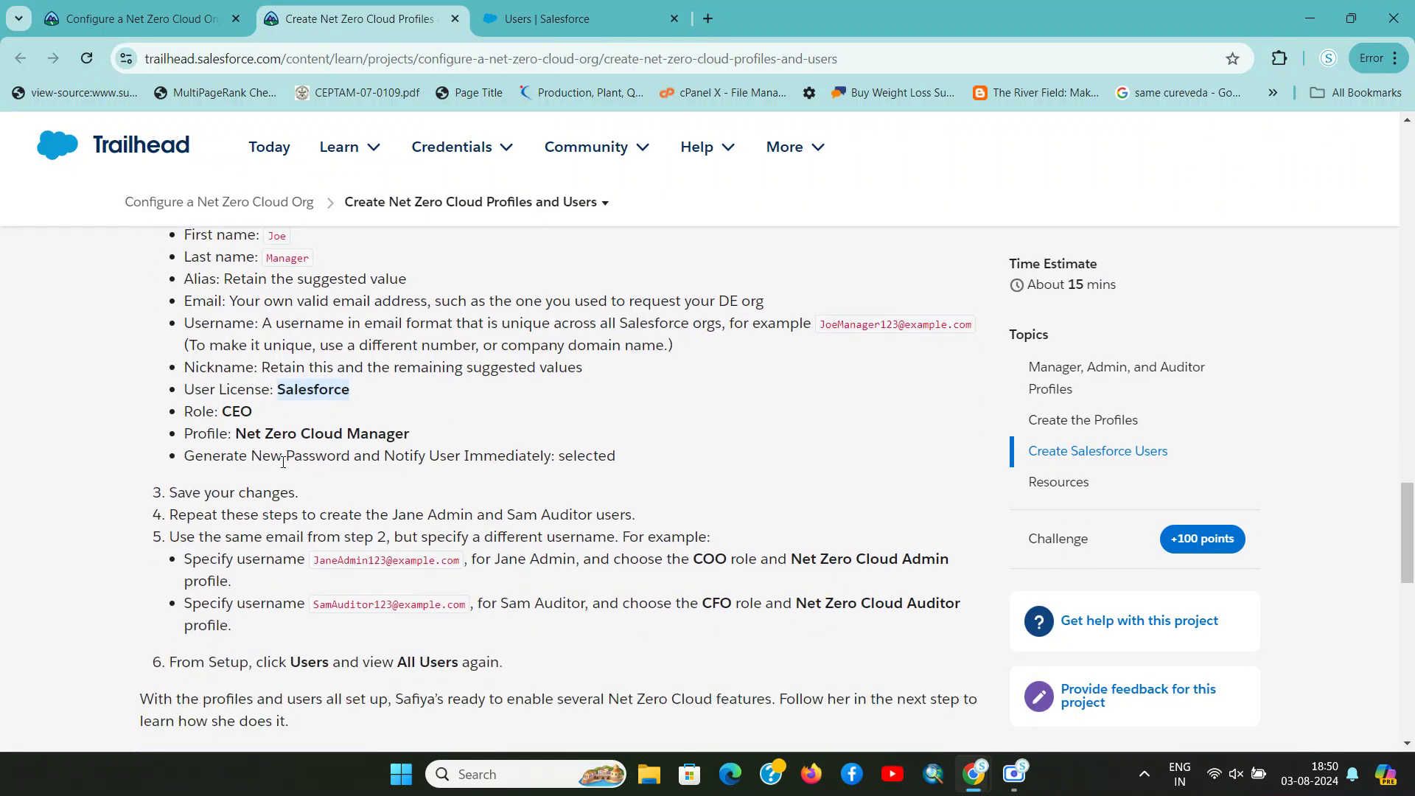
drag(236, 434, 450, 436)
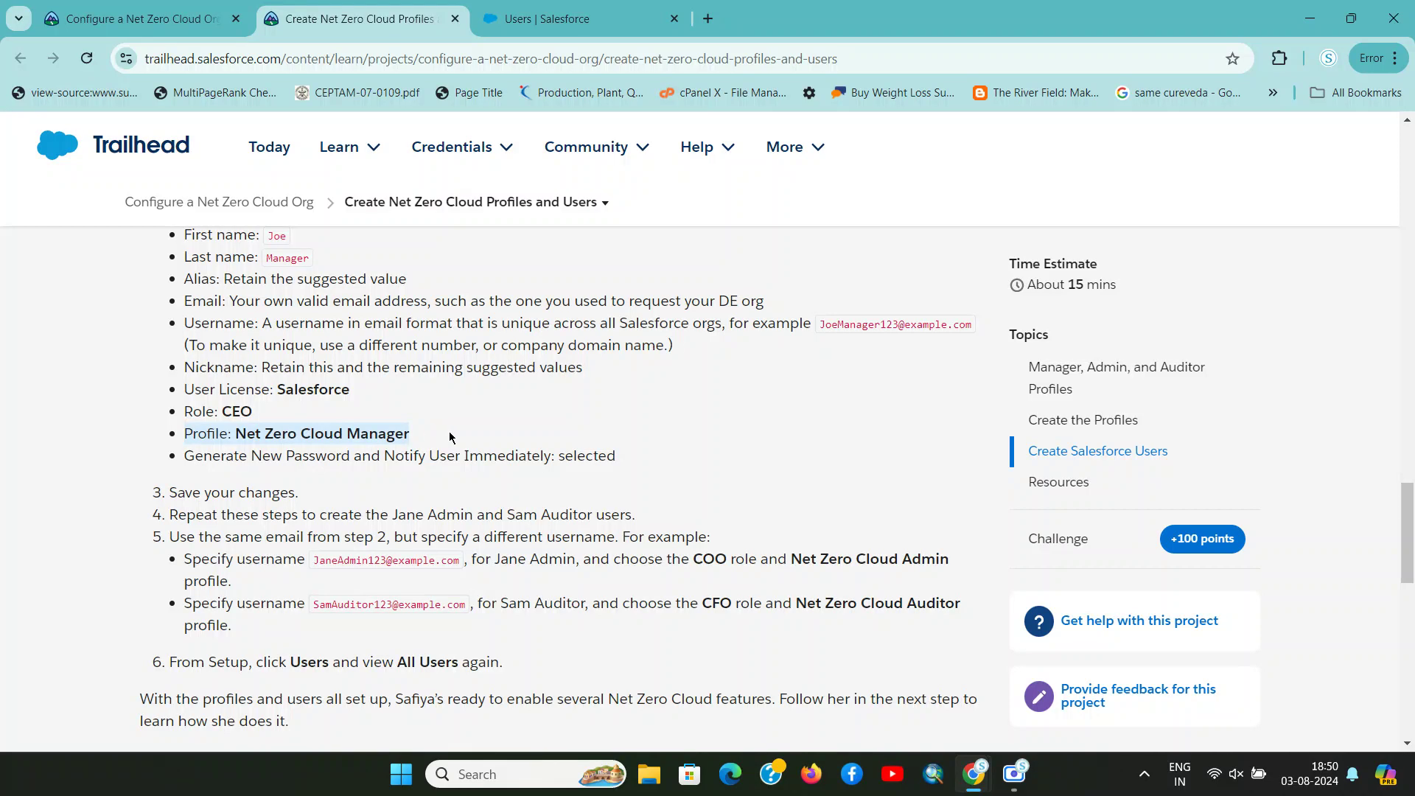
key(ctrl+Tab)
key(ctrl+shift+Tab)
key(ctrl+Tab)
Locate the 'Generate new password and notify user immediately' option on the form
key(ctrl+shift+Tab)
drag(212, 455, 599, 456)
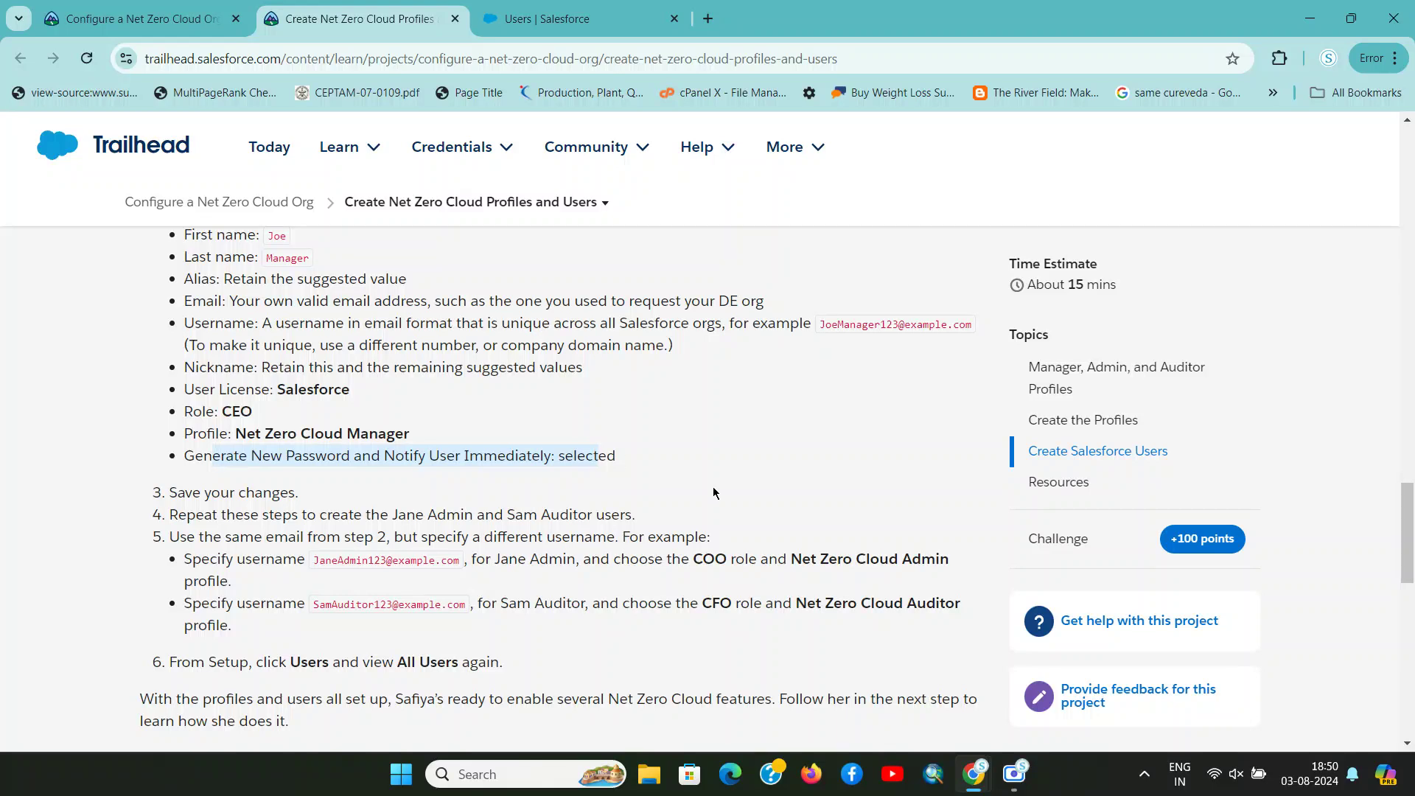
key(ctrl+Tab)
scroll(808, 522, down, 5)
key(ctrl+shift+Tab)
click(496, 475)
double_click(300, 455)
key(ctrl+c)
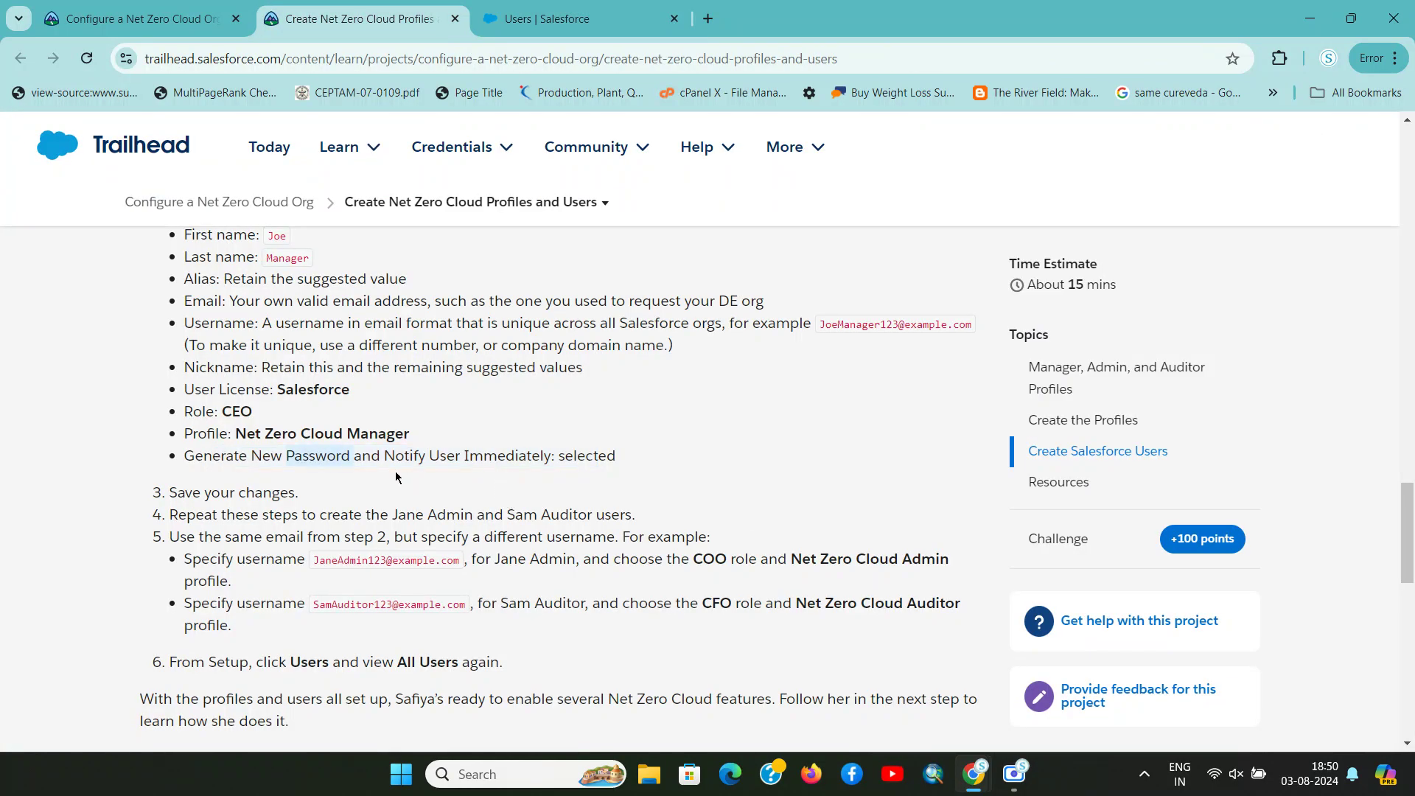
key(ctrl+Tab)
key(ctrl+f)
key(ctrl+v)
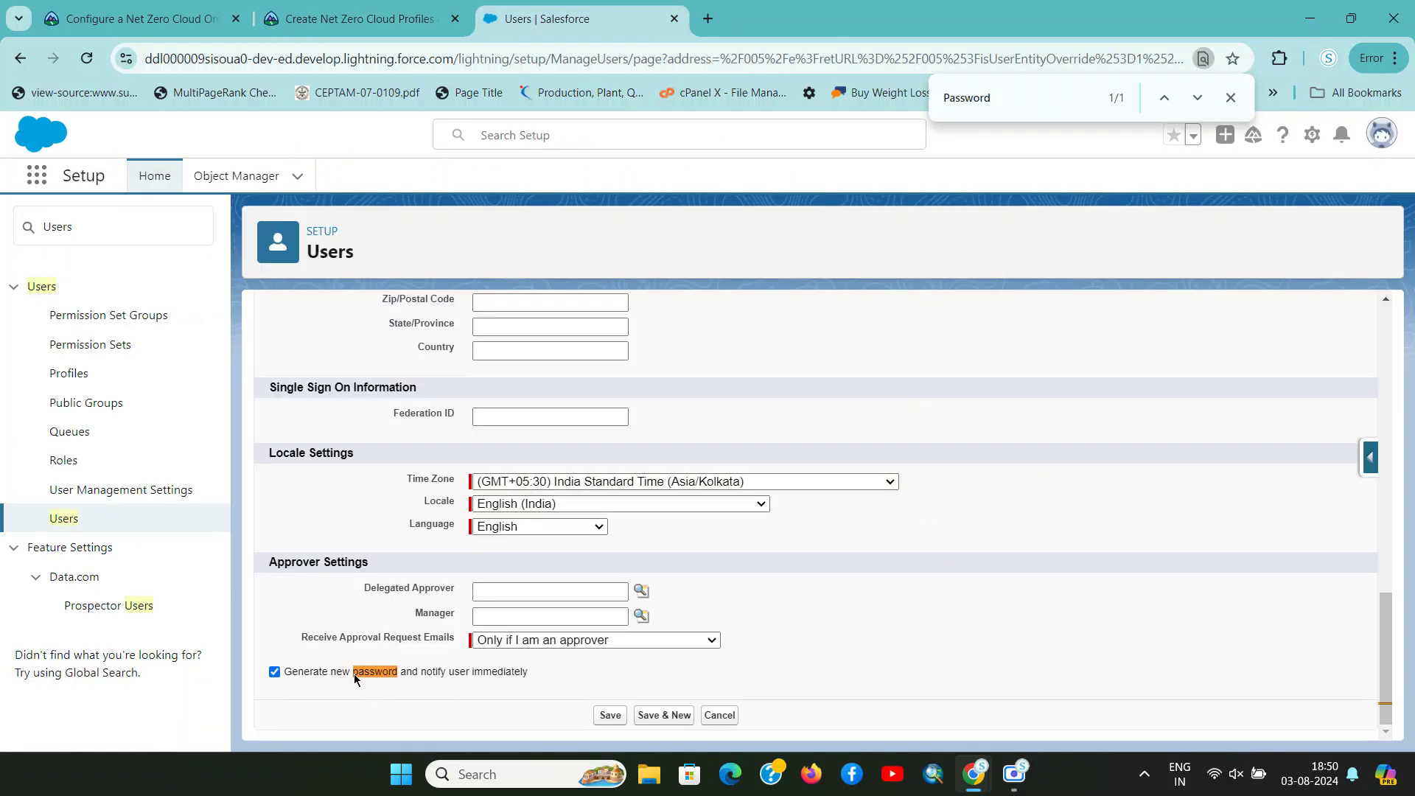
Save the new manager user
key(ctrl+shift+Tab)
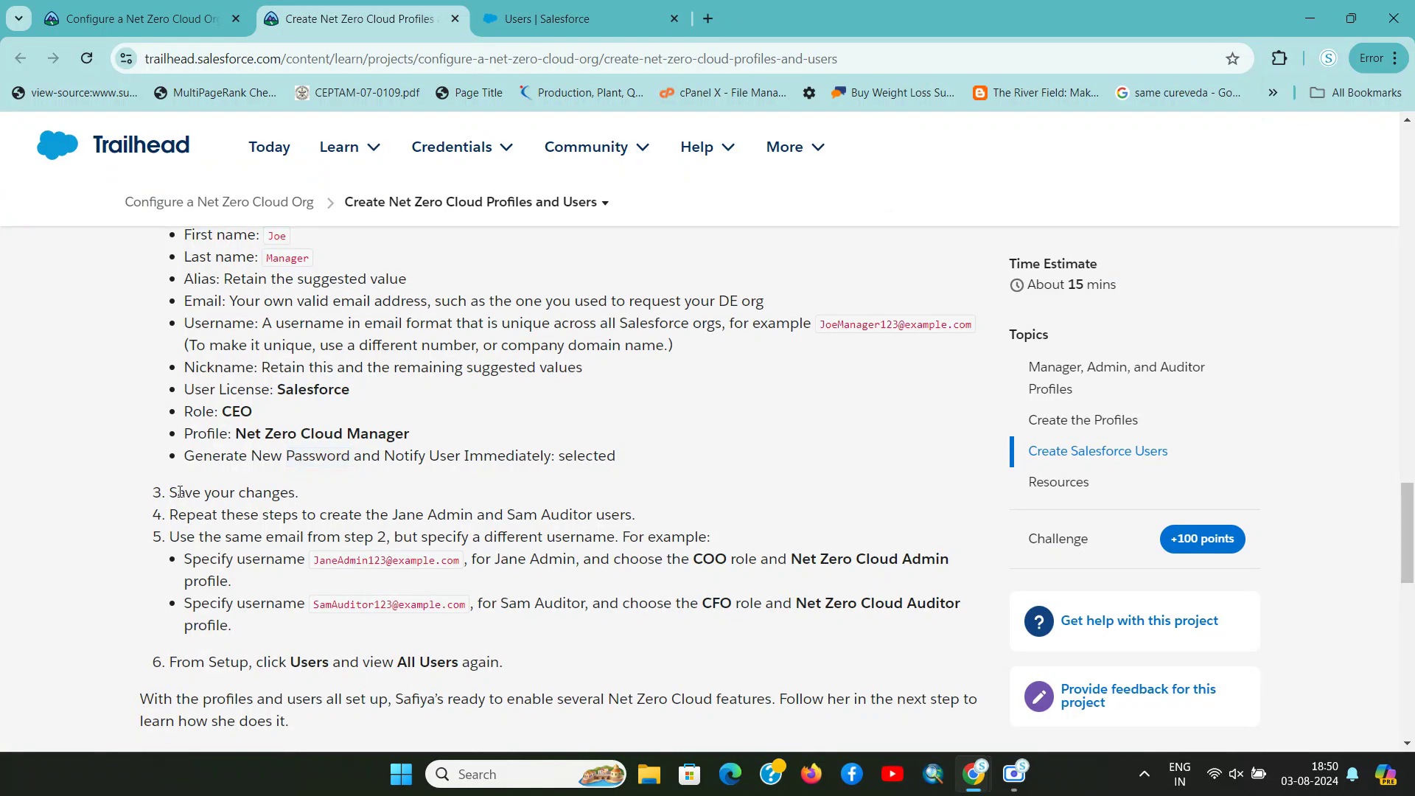
triple_click(278, 489)
key(ctrl+Tab)
click(610, 715)
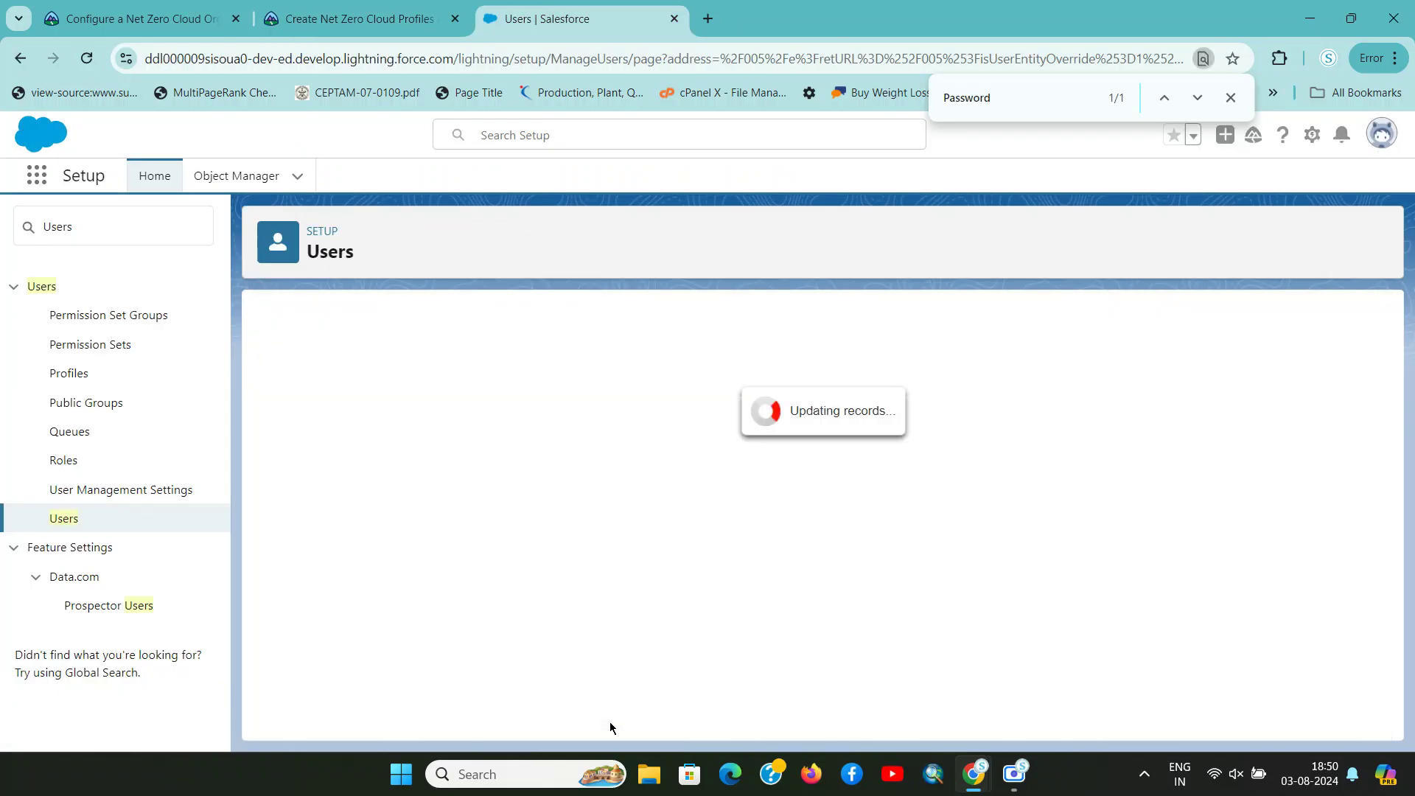
Review the example usernames for the other two users, then return to the Users list
key(ctrl+shift+Tab)
drag(214, 520, 599, 522)
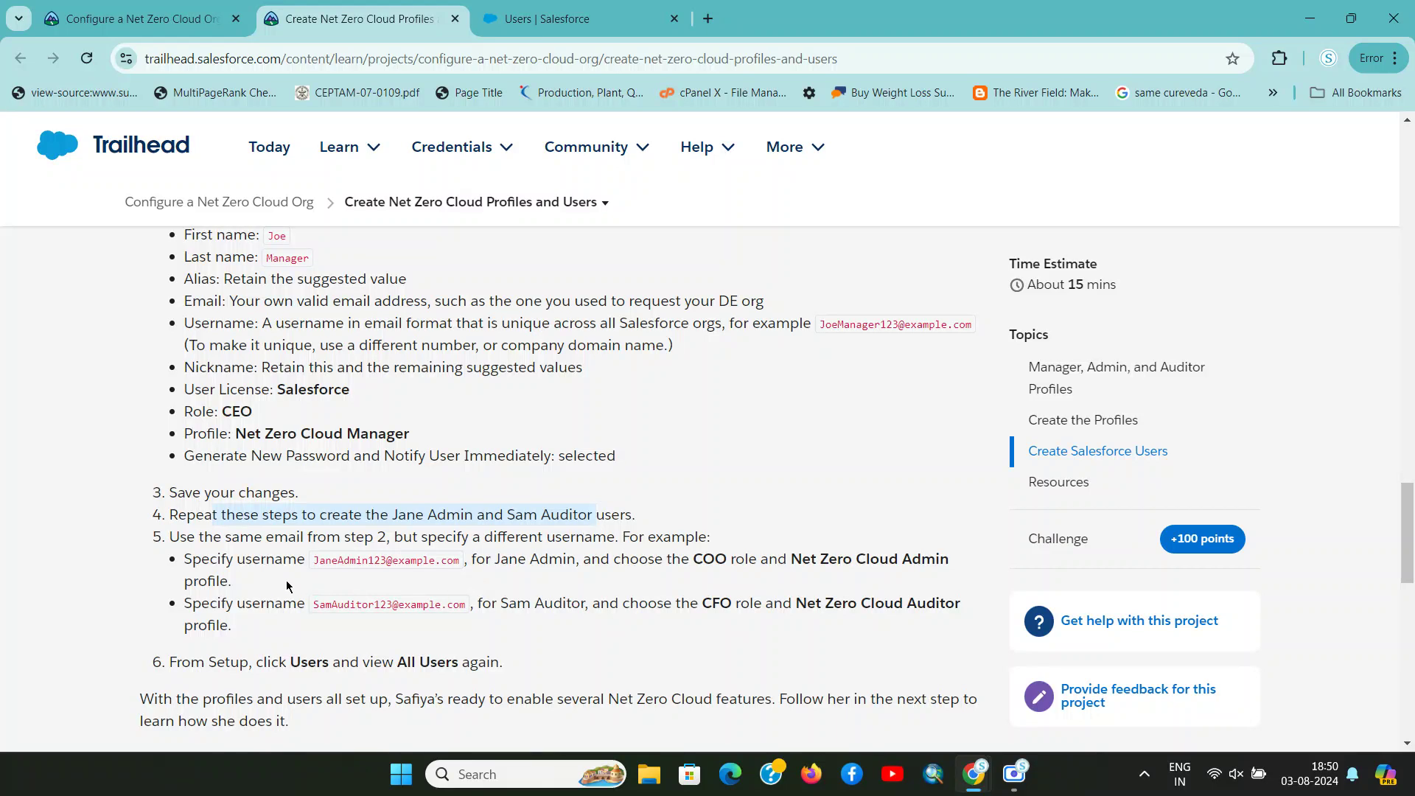
scroll(418, 523, up, 1)
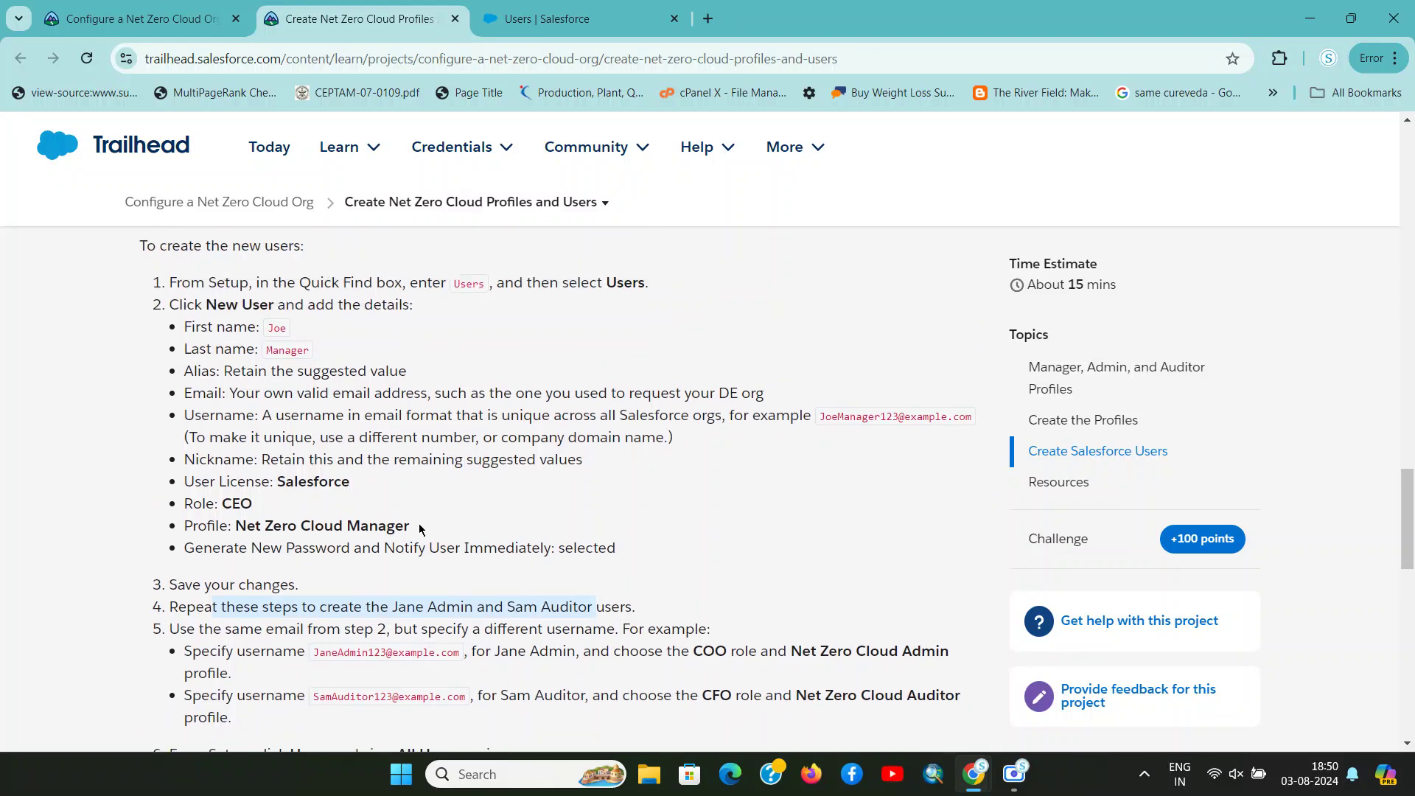
scroll(421, 529, down, 1)
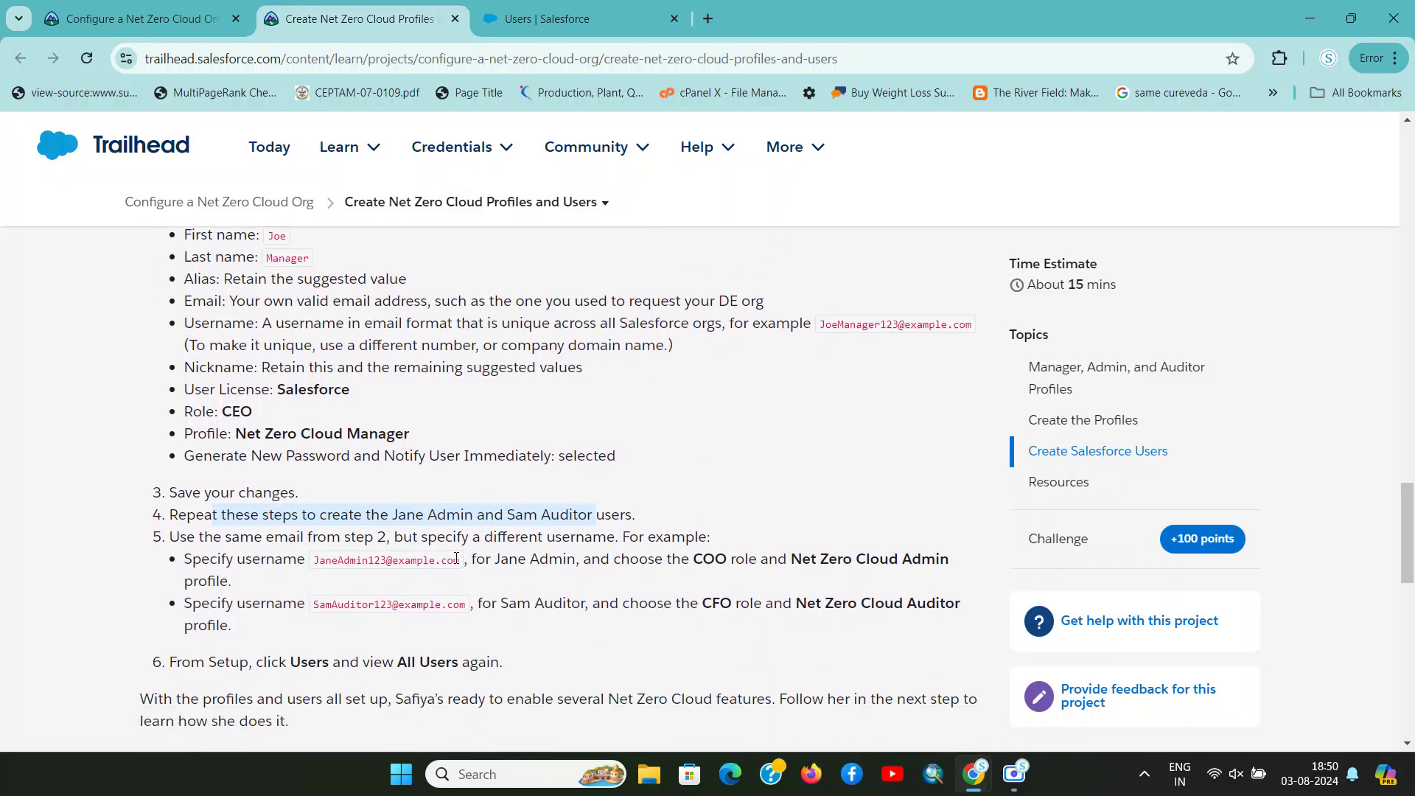
click(357, 564)
double_click(357, 564)
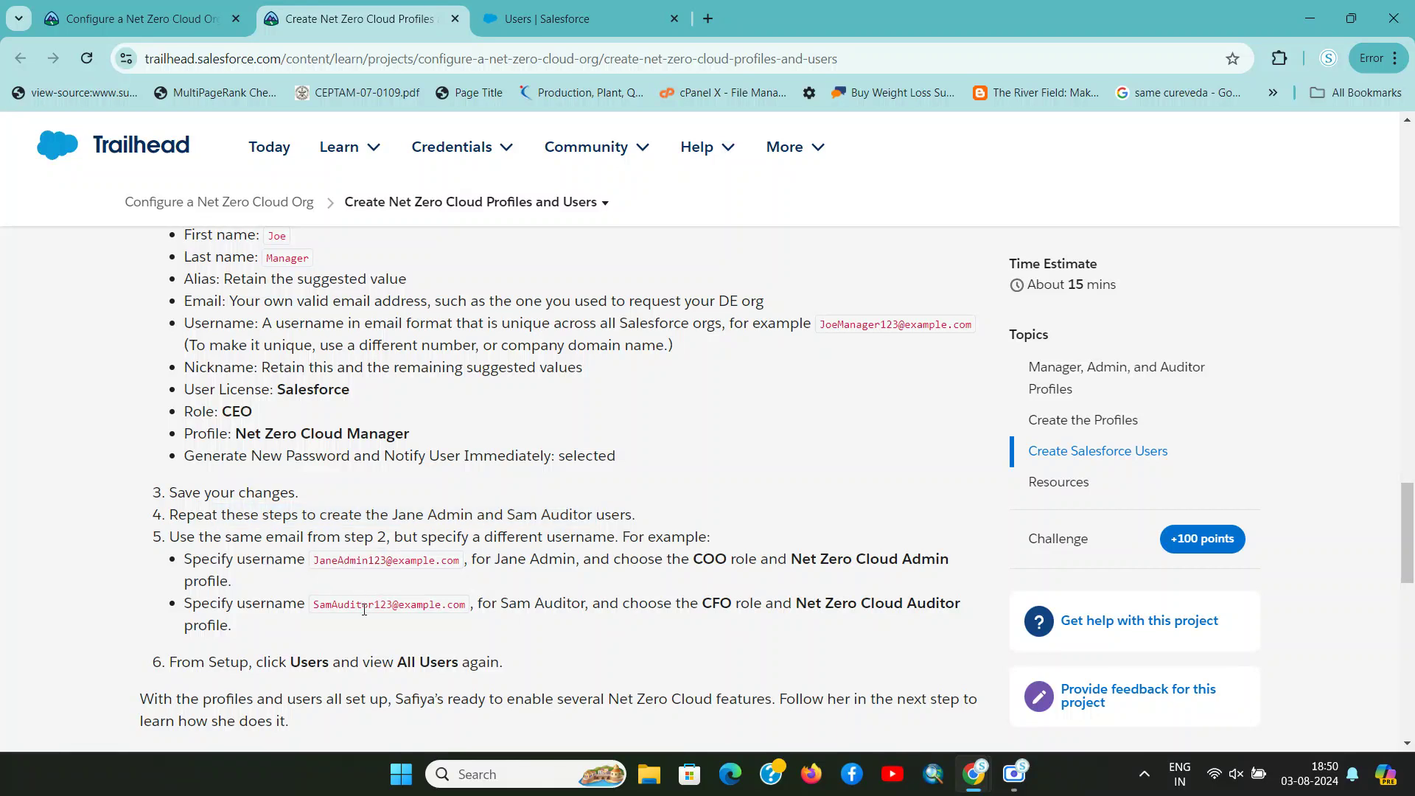
double_click(365, 608)
key(ctrl+Tab)
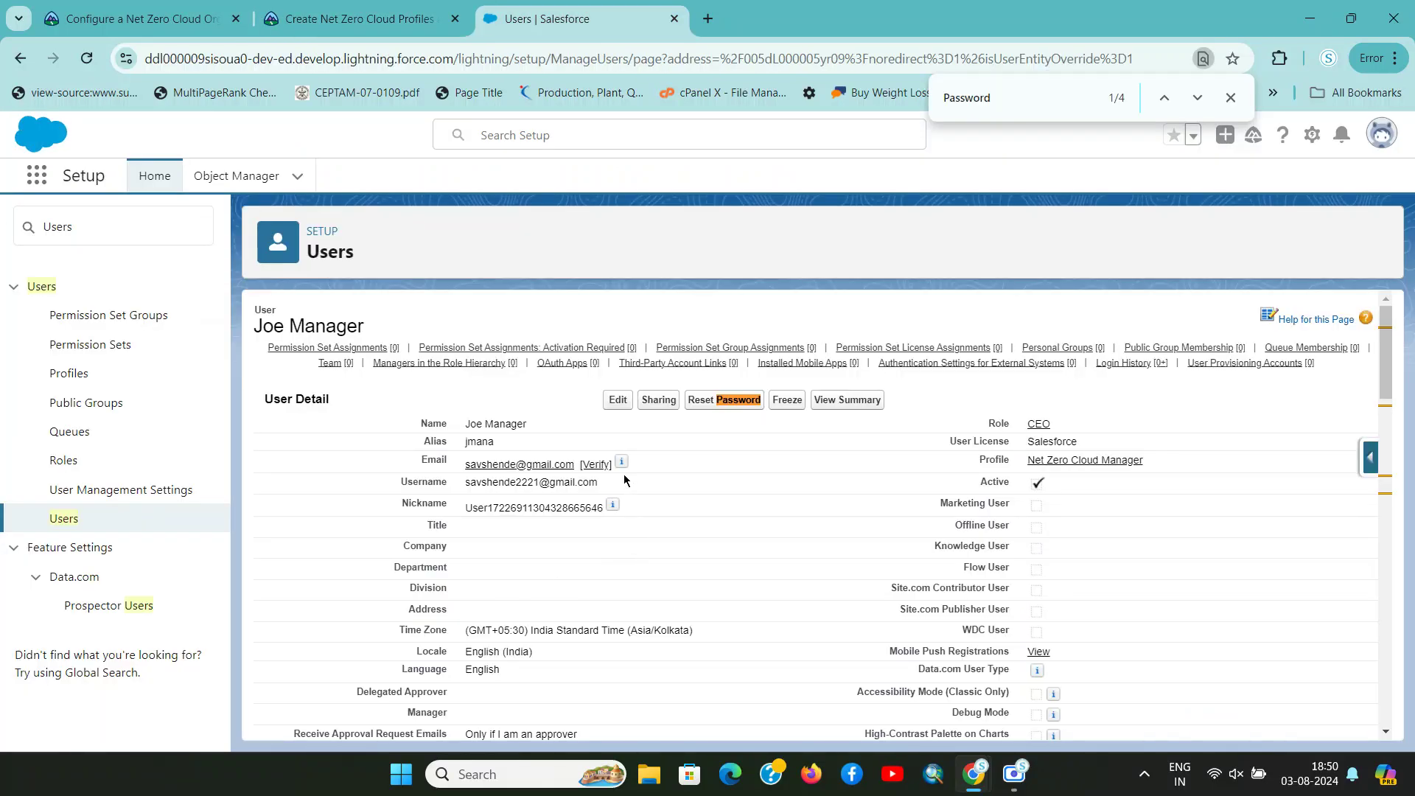
click(62, 524)
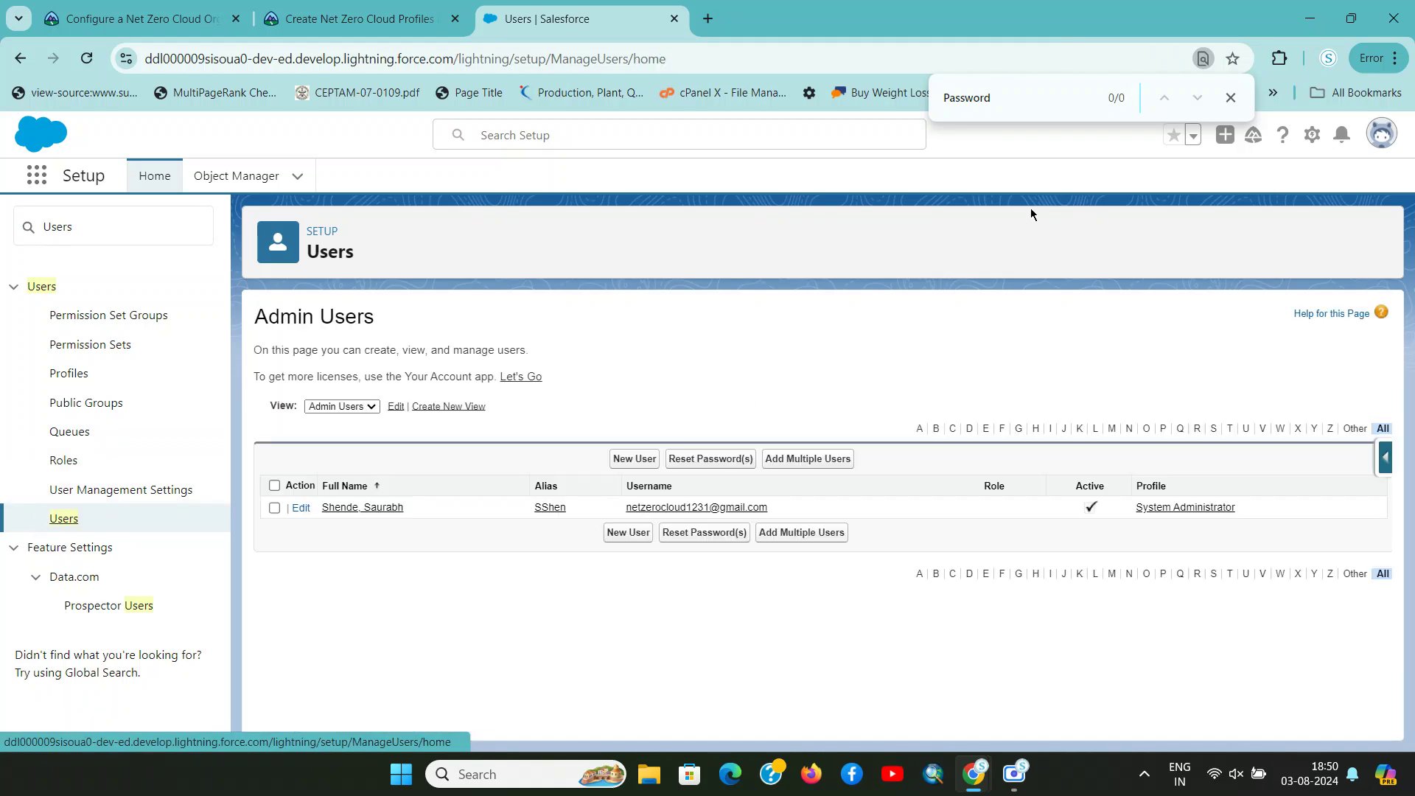
Reload the Users page and open a fresh New User form
click(628, 460)
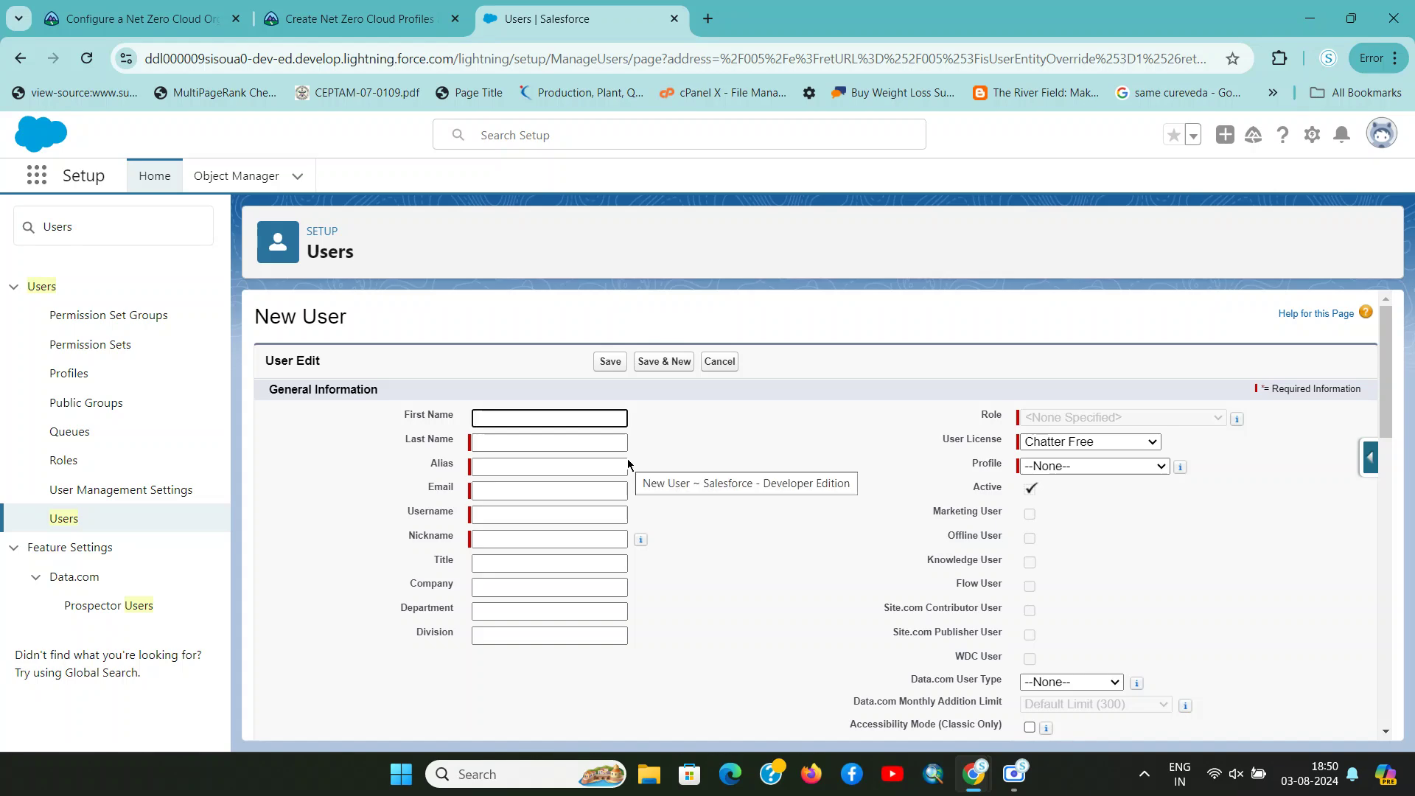
click(64, 518)
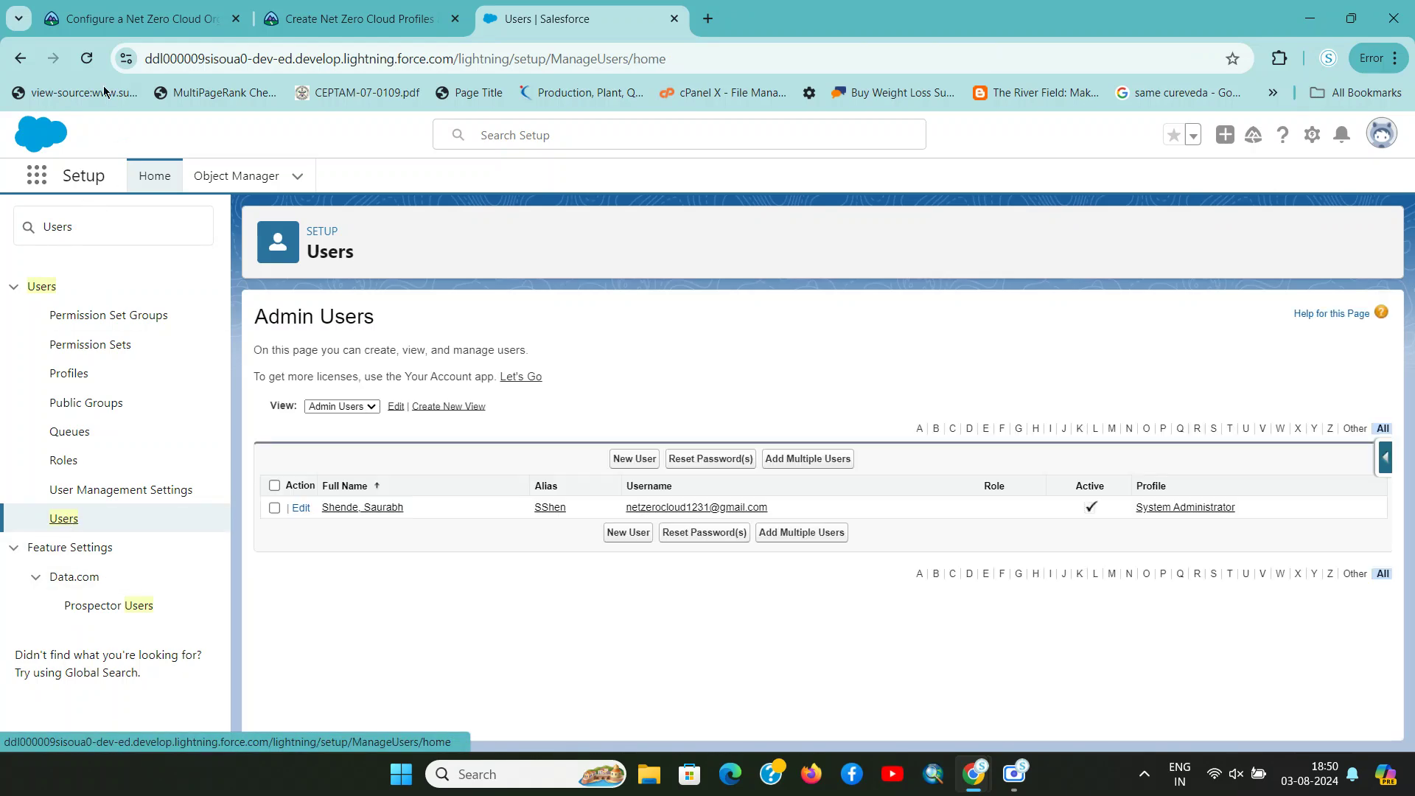
click(87, 58)
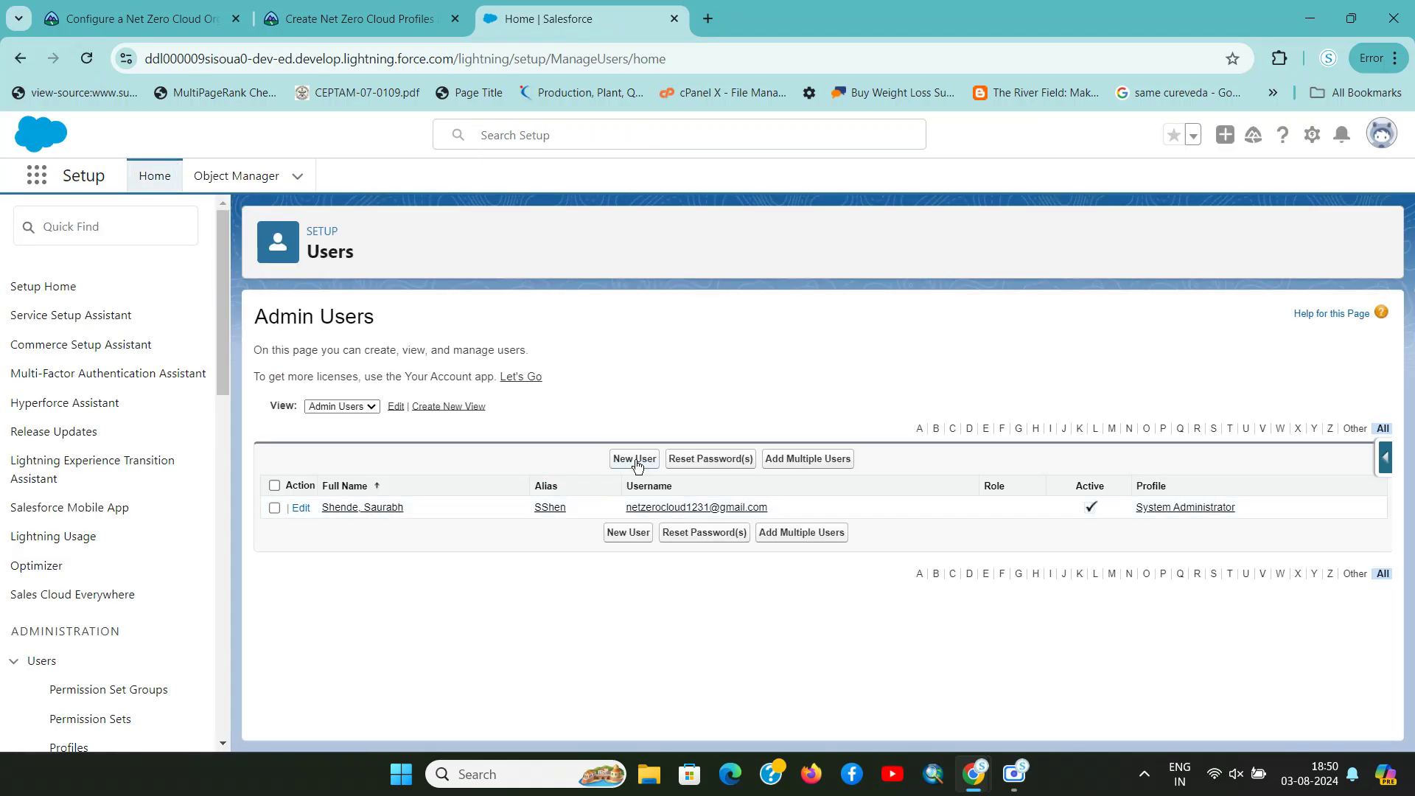
click(636, 459)
Fill First Name and Last Name (Admin) by splitting the tutorial's example username
key(ctrl+shift+Tab)
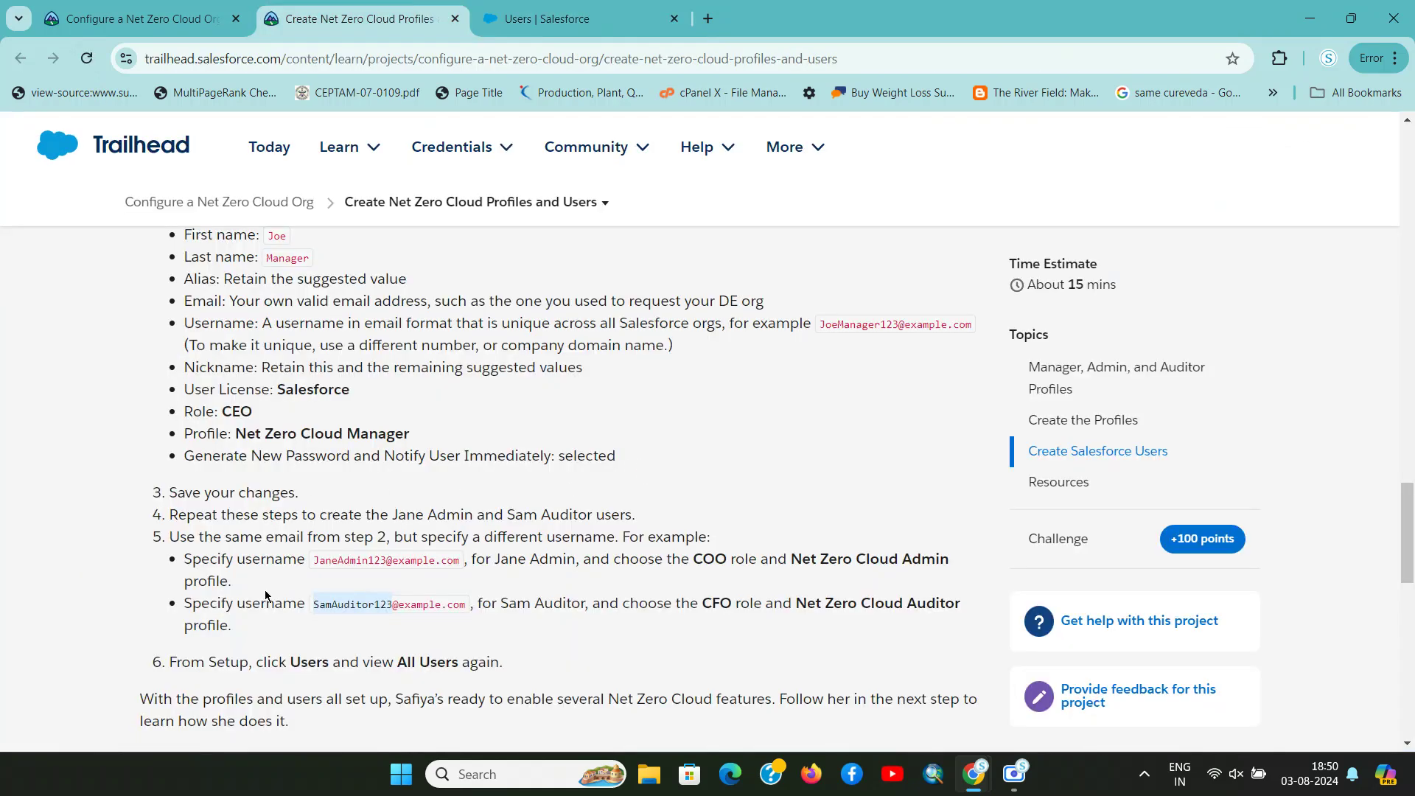
drag(344, 564, 316, 563)
key(ctrl+c)
click(353, 564)
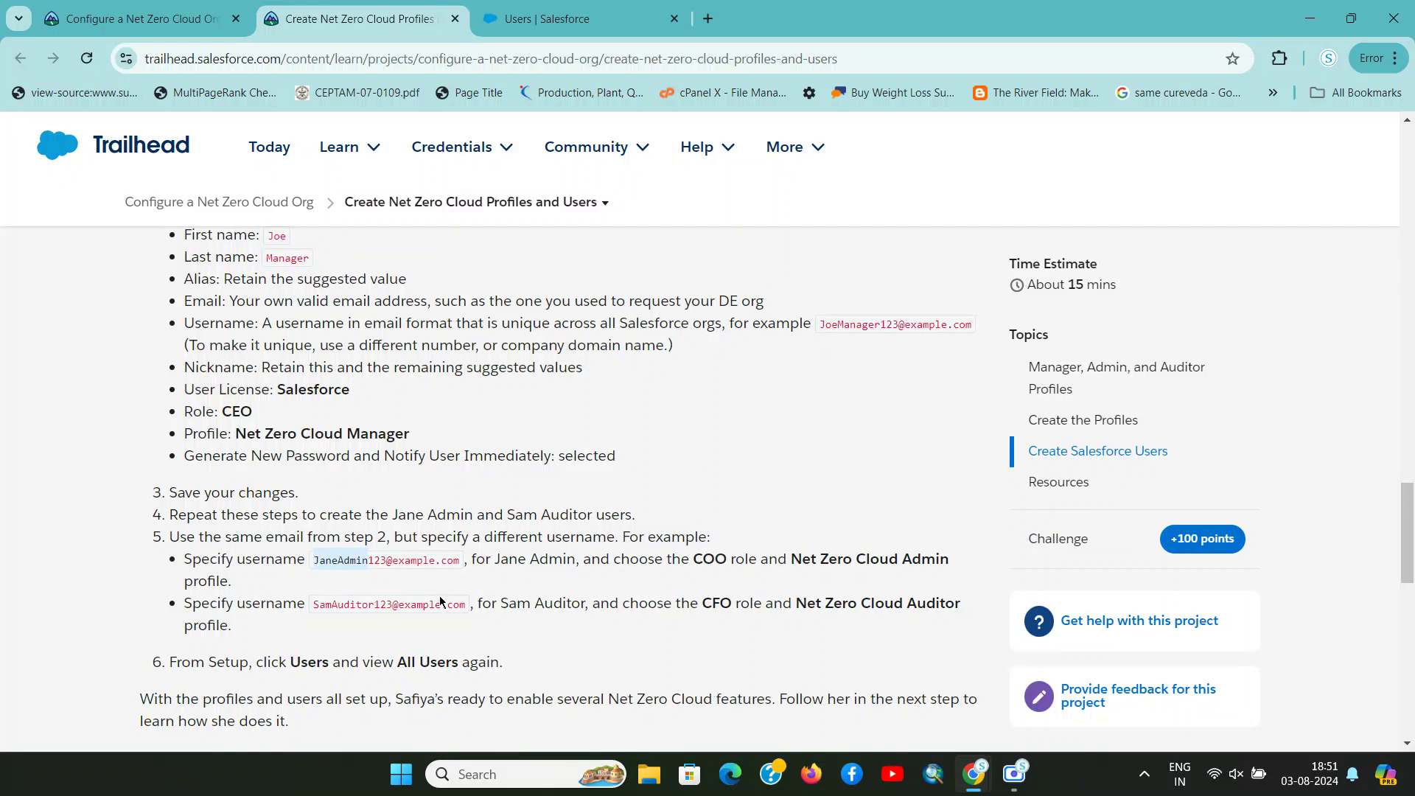
key(ctrl+Tab)
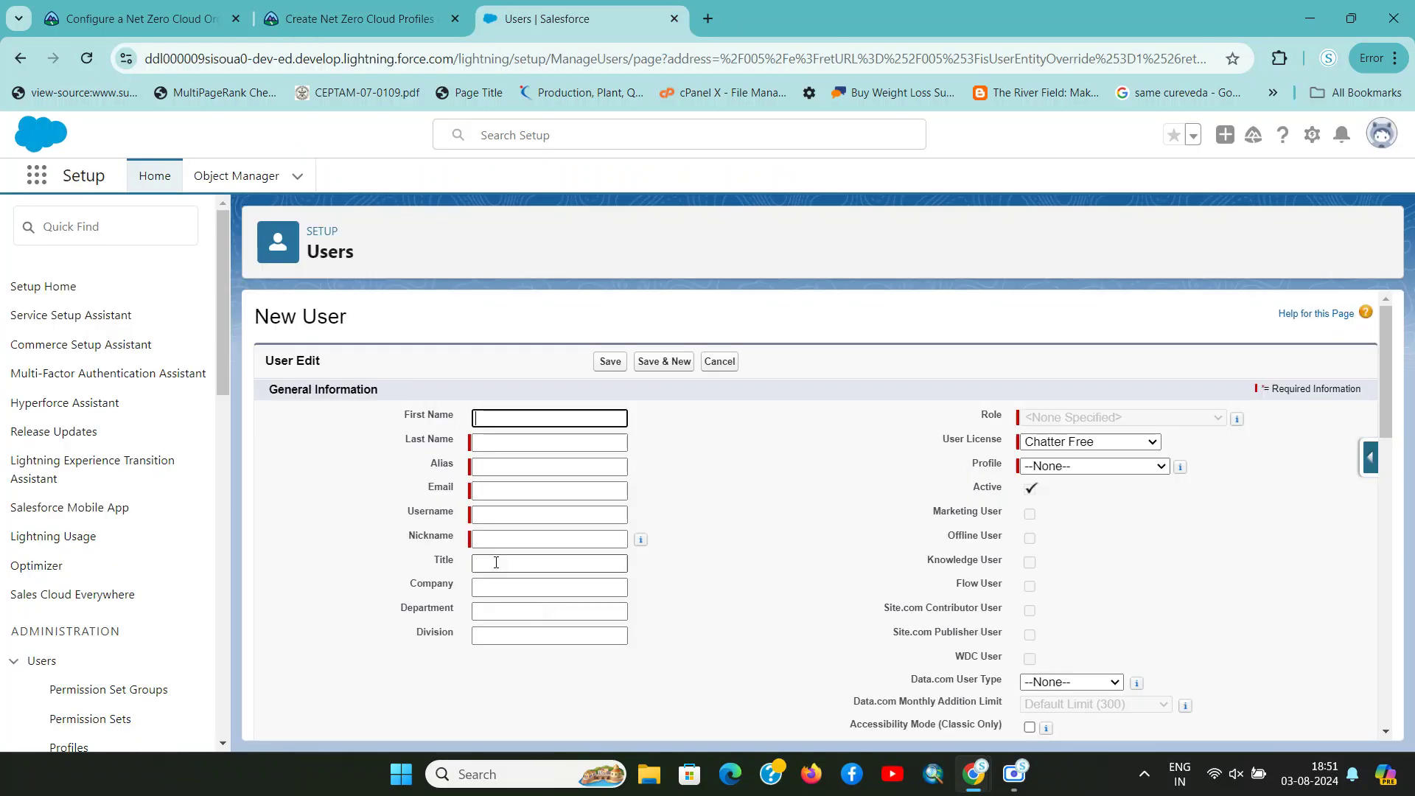
key(ctrl+v)
drag(539, 420, 501, 419)
key(ctrl+x)
click(516, 442)
key(ctrl+v)
click(692, 467)
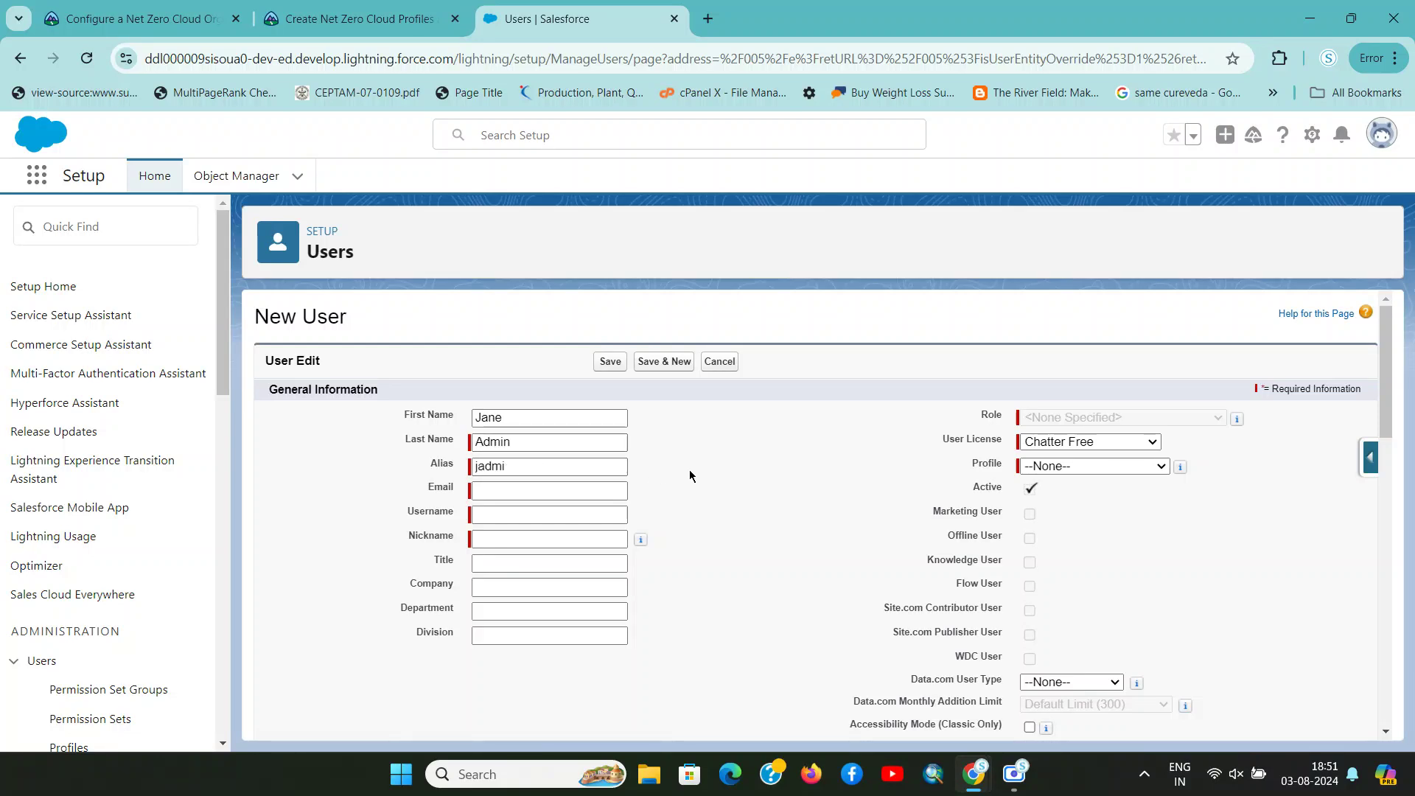
Use the tutorial's example username as Username and enter the email address
key(ctrl+shift+Tab)
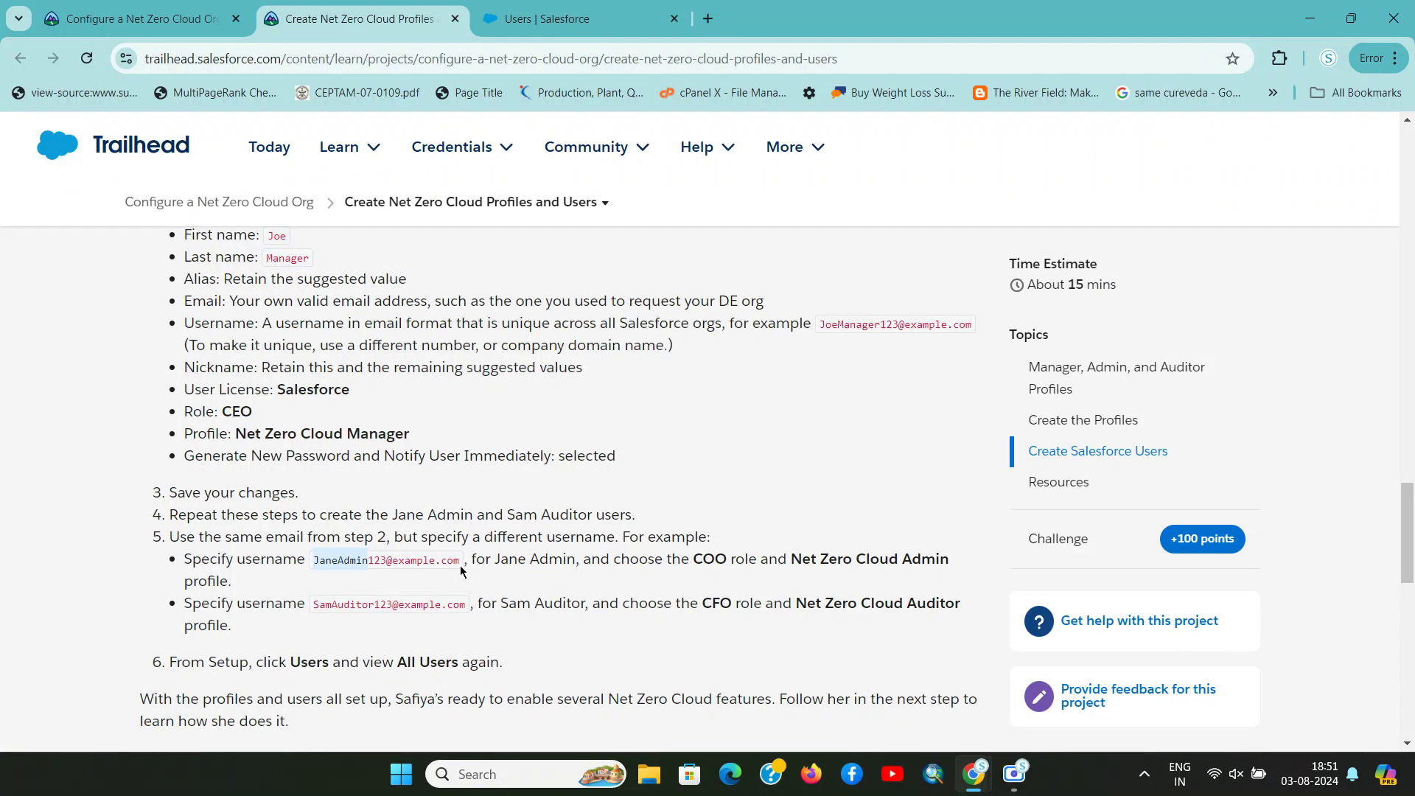
drag(458, 565, 445, 560)
drag(313, 564, 312, 563)
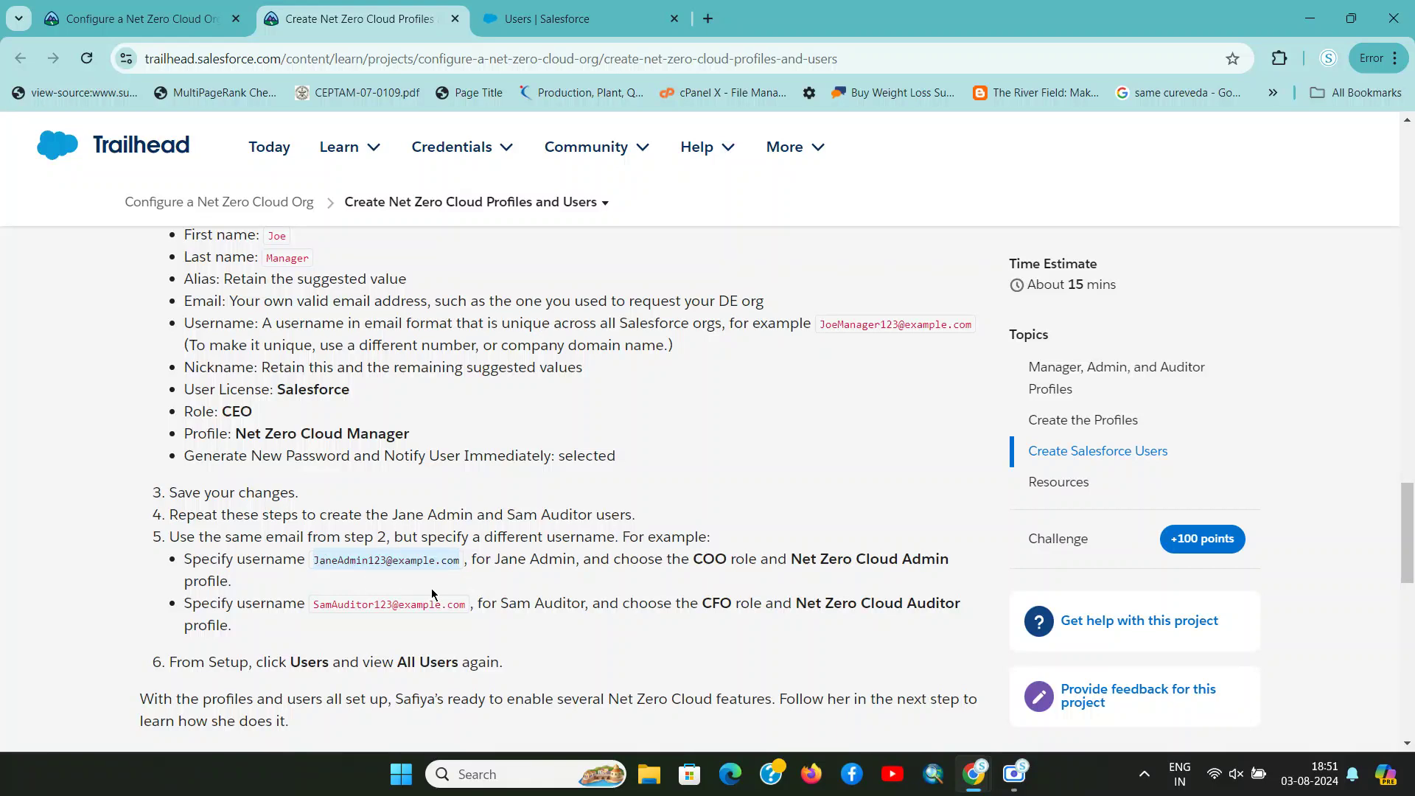
key(ctrl+Tab)
click(498, 498)
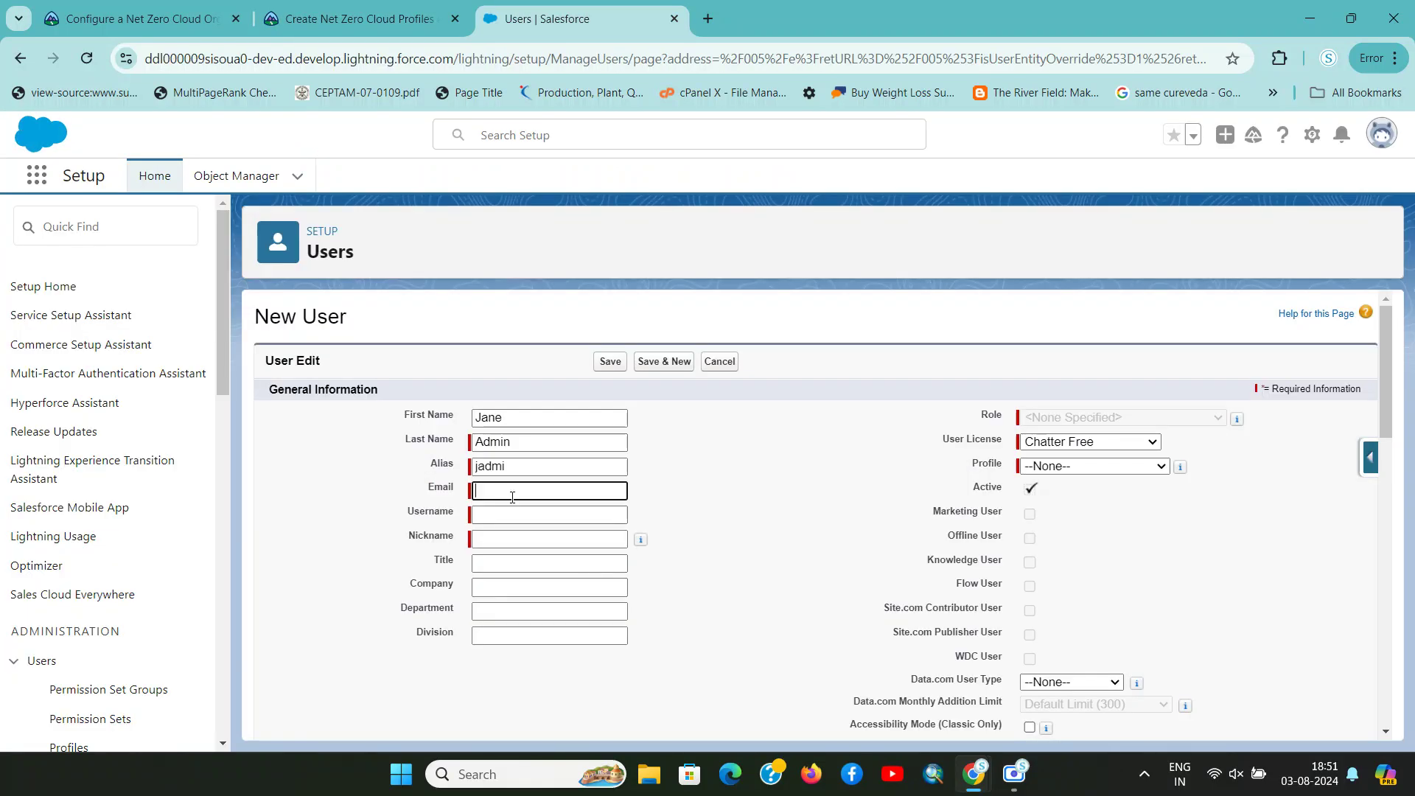
key(ctrl+v)
key(ctrl+a)
key(ctrl+x)
click(519, 516)
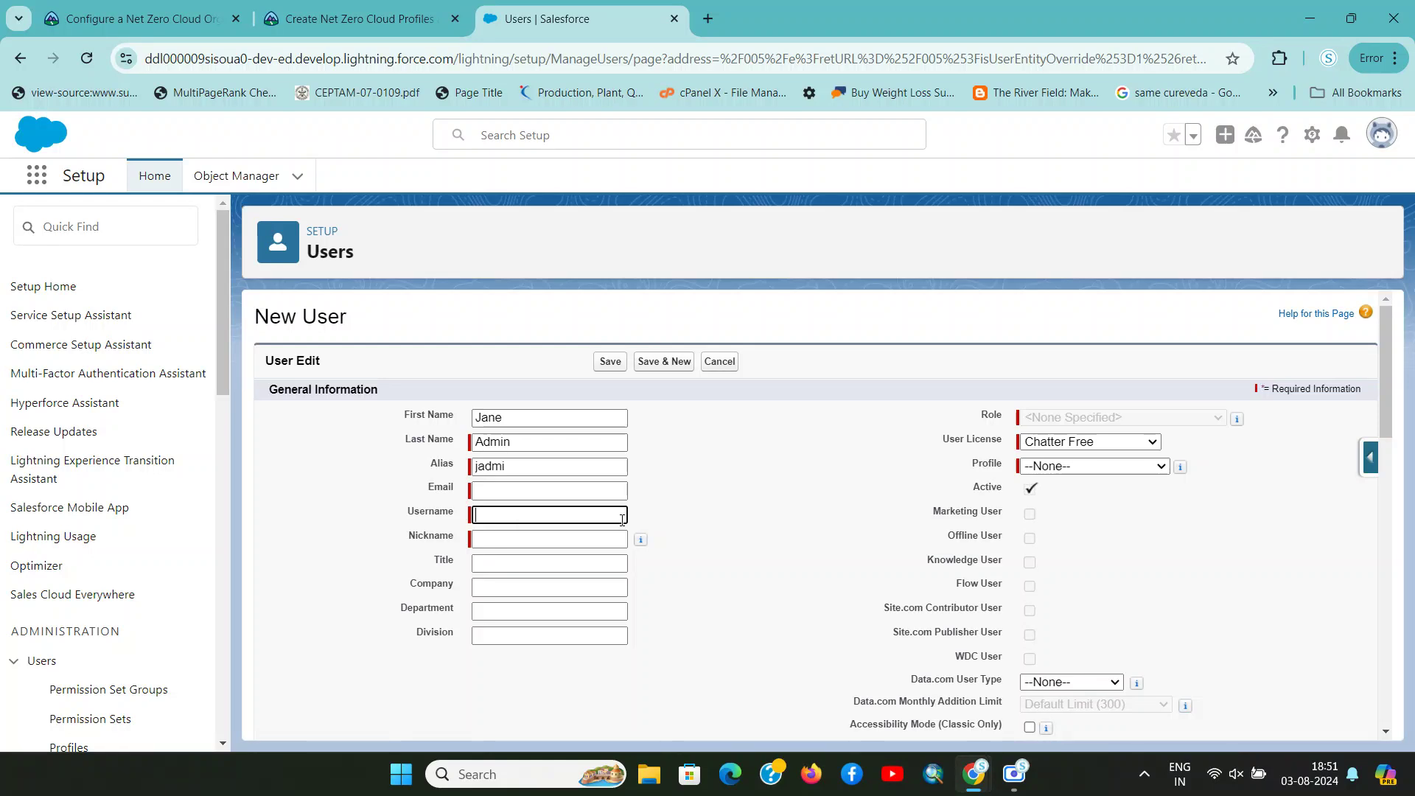
key(ctrl+v)
click(560, 495)
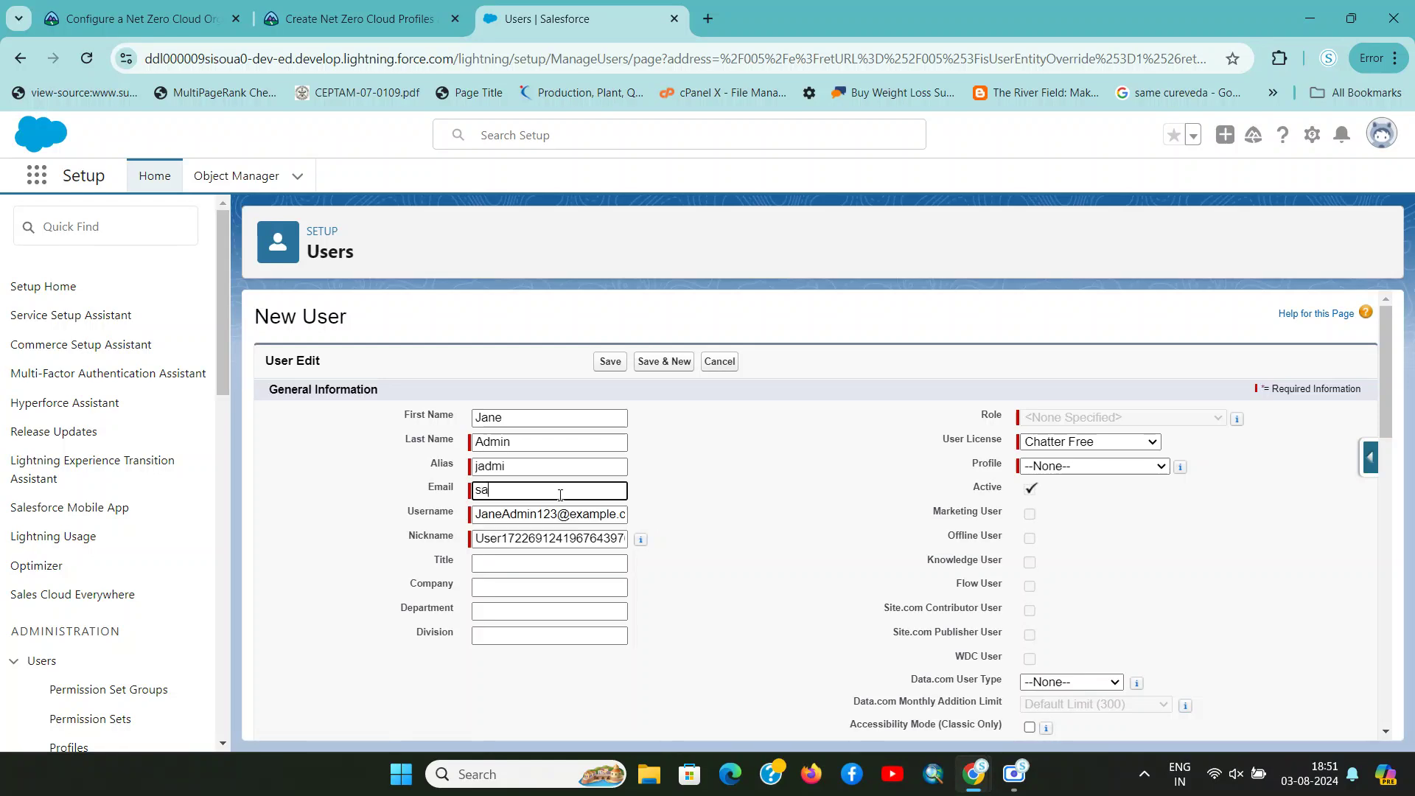
key(Tab)
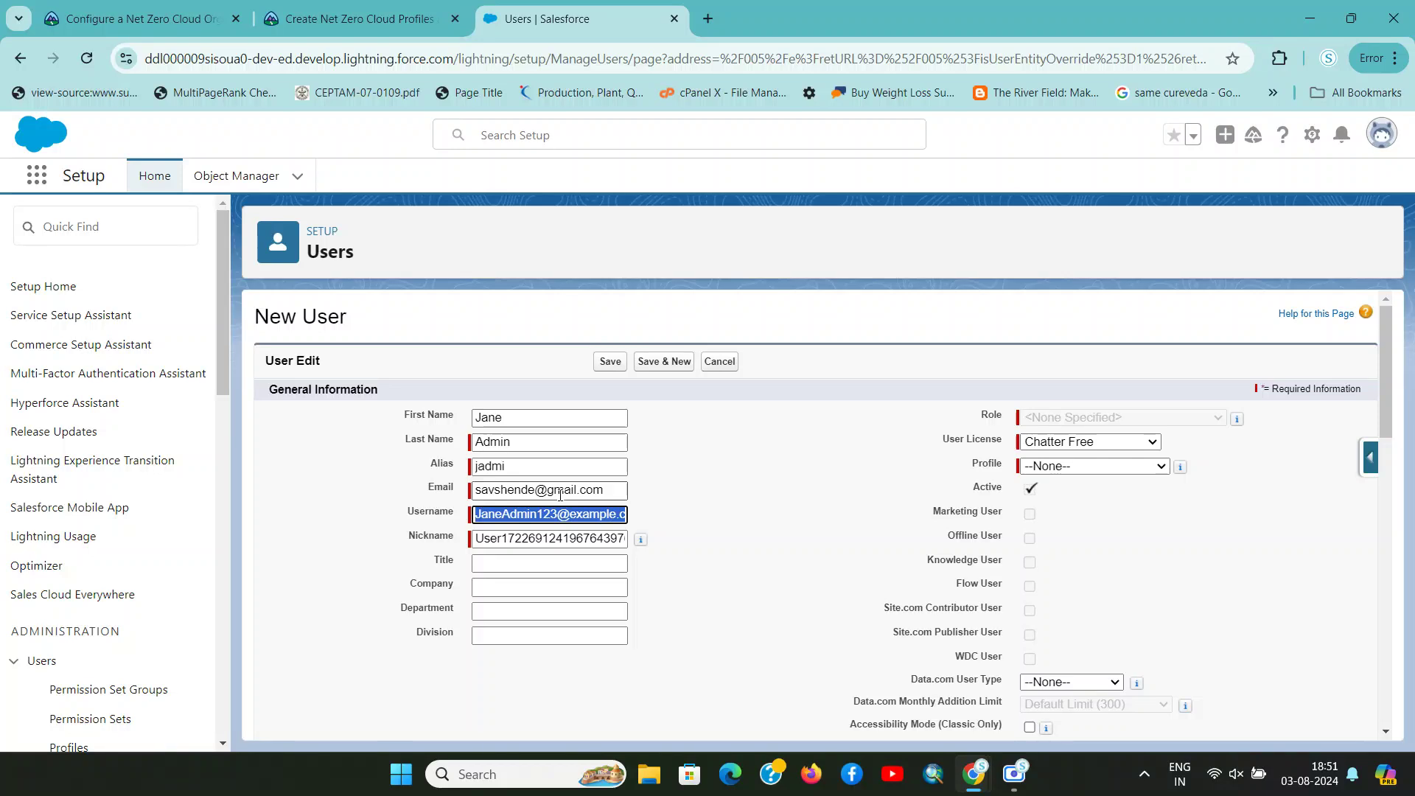
Set User License to Salesforce
key(ctrl+shift+Tab)
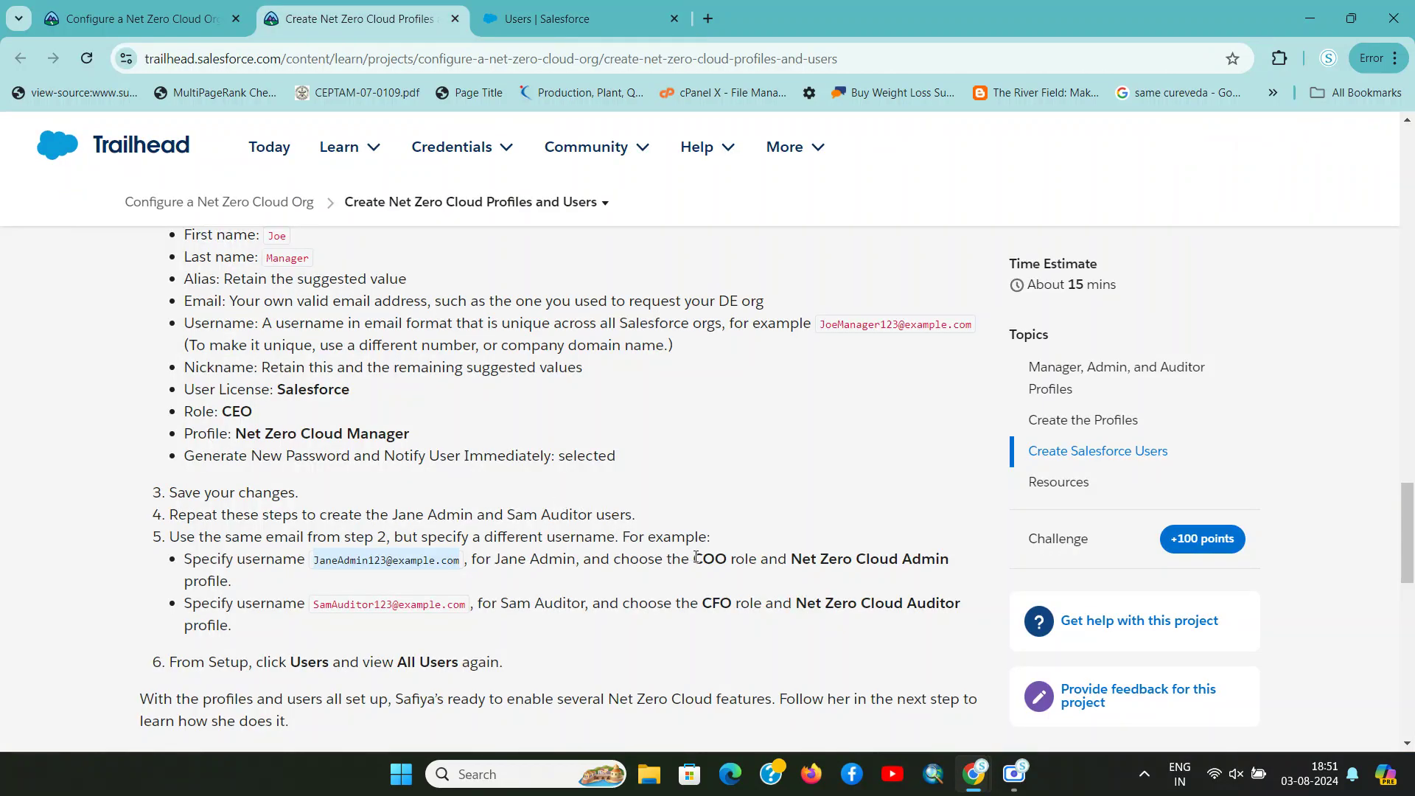
click(696, 558)
key(ctrl+Tab)
key(ctrl+v)
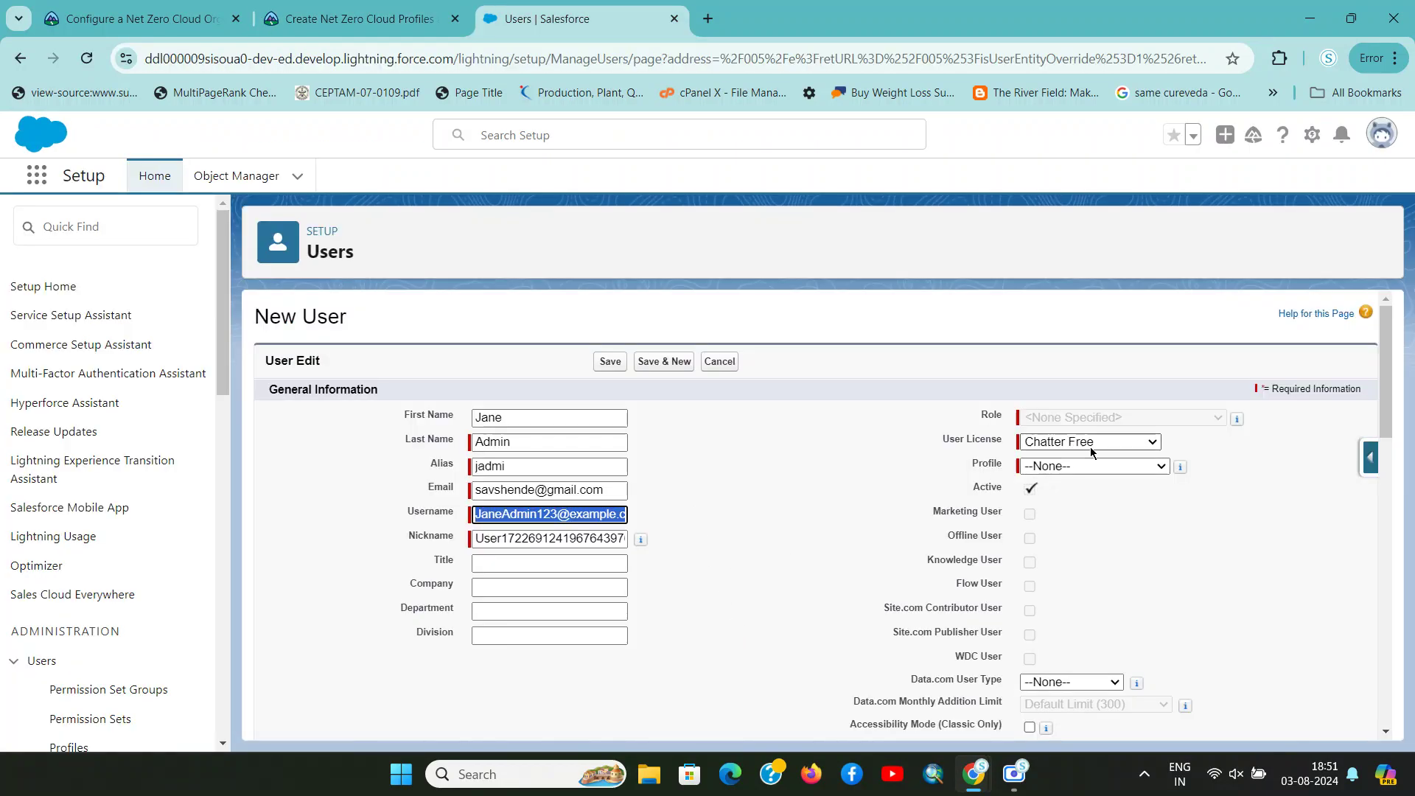
click(1091, 444)
click(1090, 446)
key(ctrl+shift+Tab)
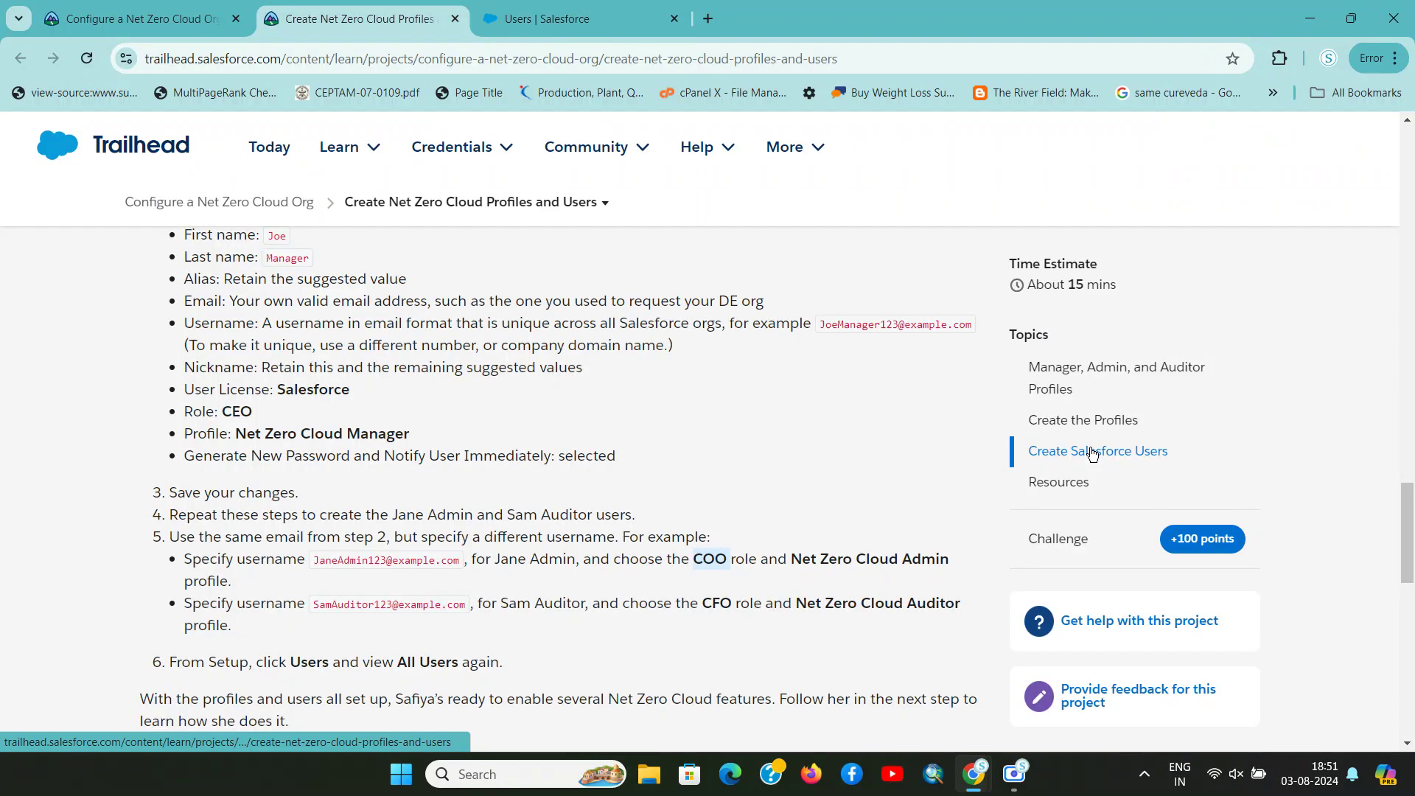
key(ctrl+Tab)
click(1090, 442)
click(1086, 510)
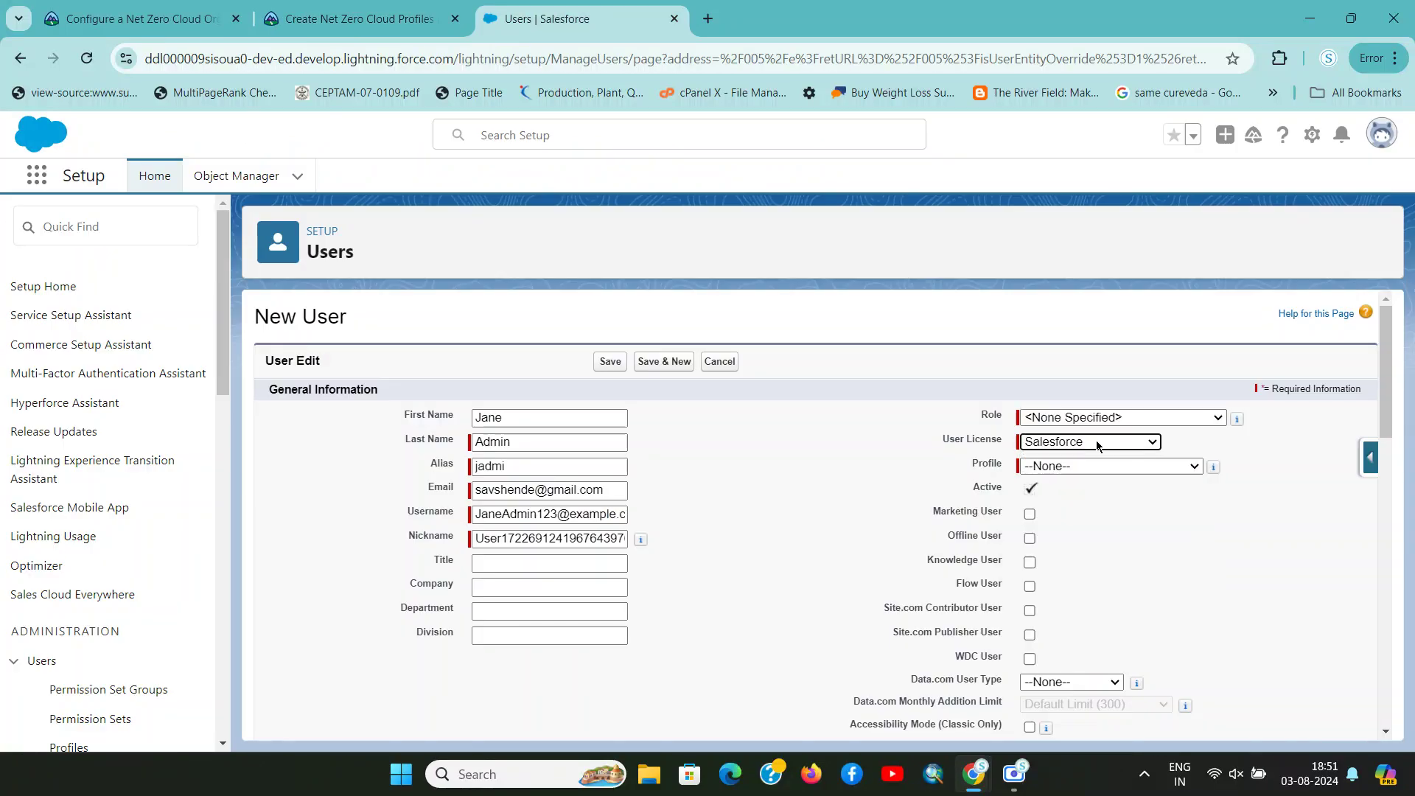
Set the Role to COO and the Profile to Net Zero Cloud Admin
click(1095, 417)
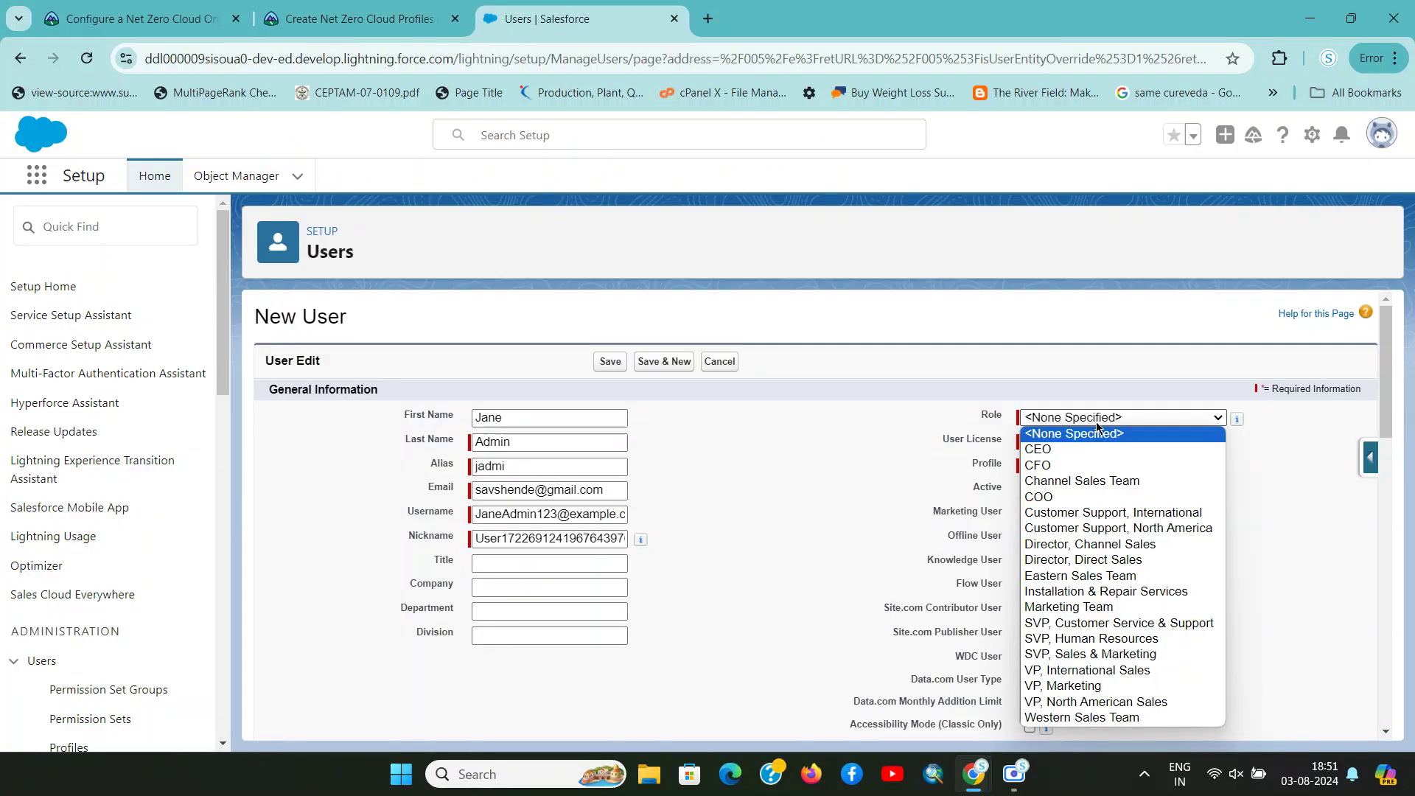
click(1099, 497)
key(ctrl+shift+Tab)
key(ctrl+Tab)
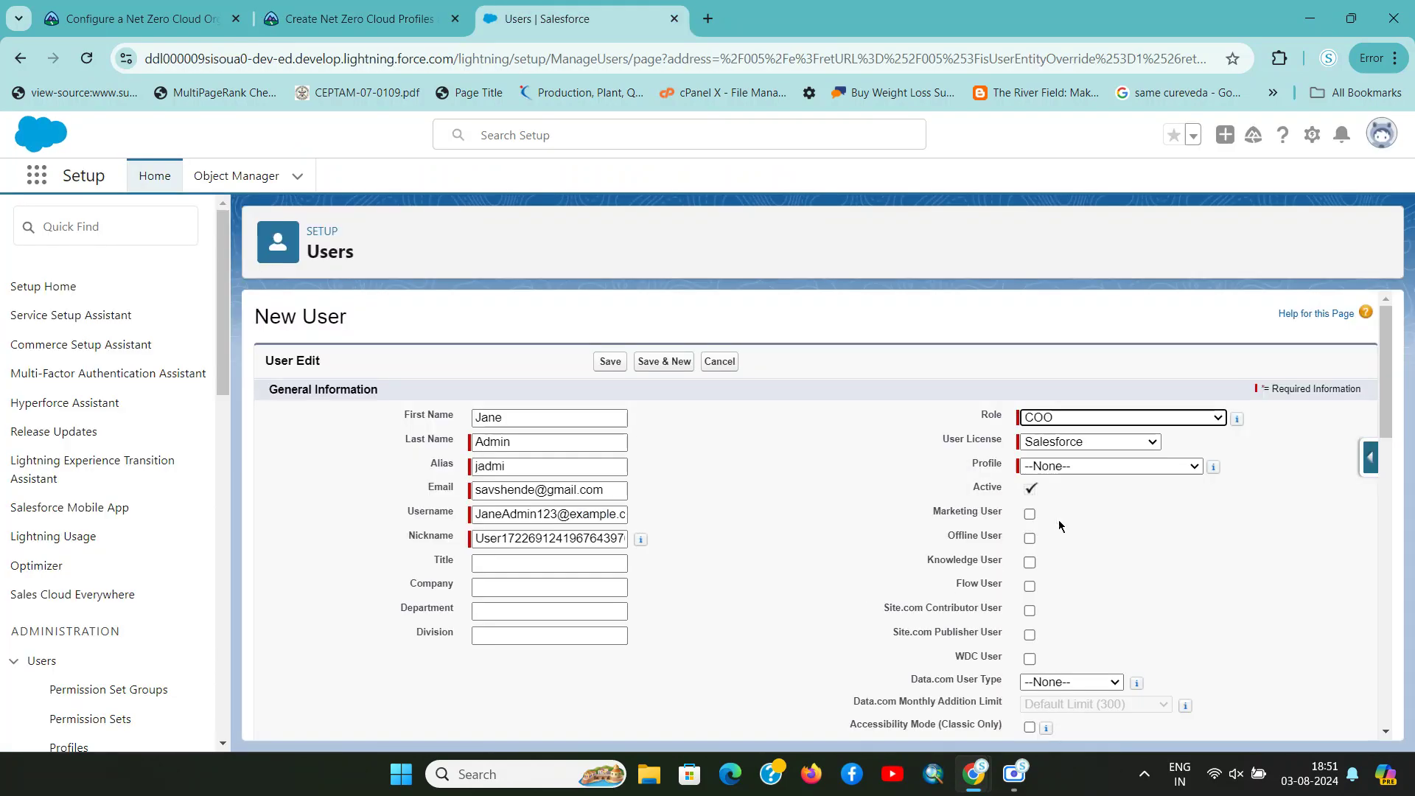
click(1109, 466)
click(1098, 605)
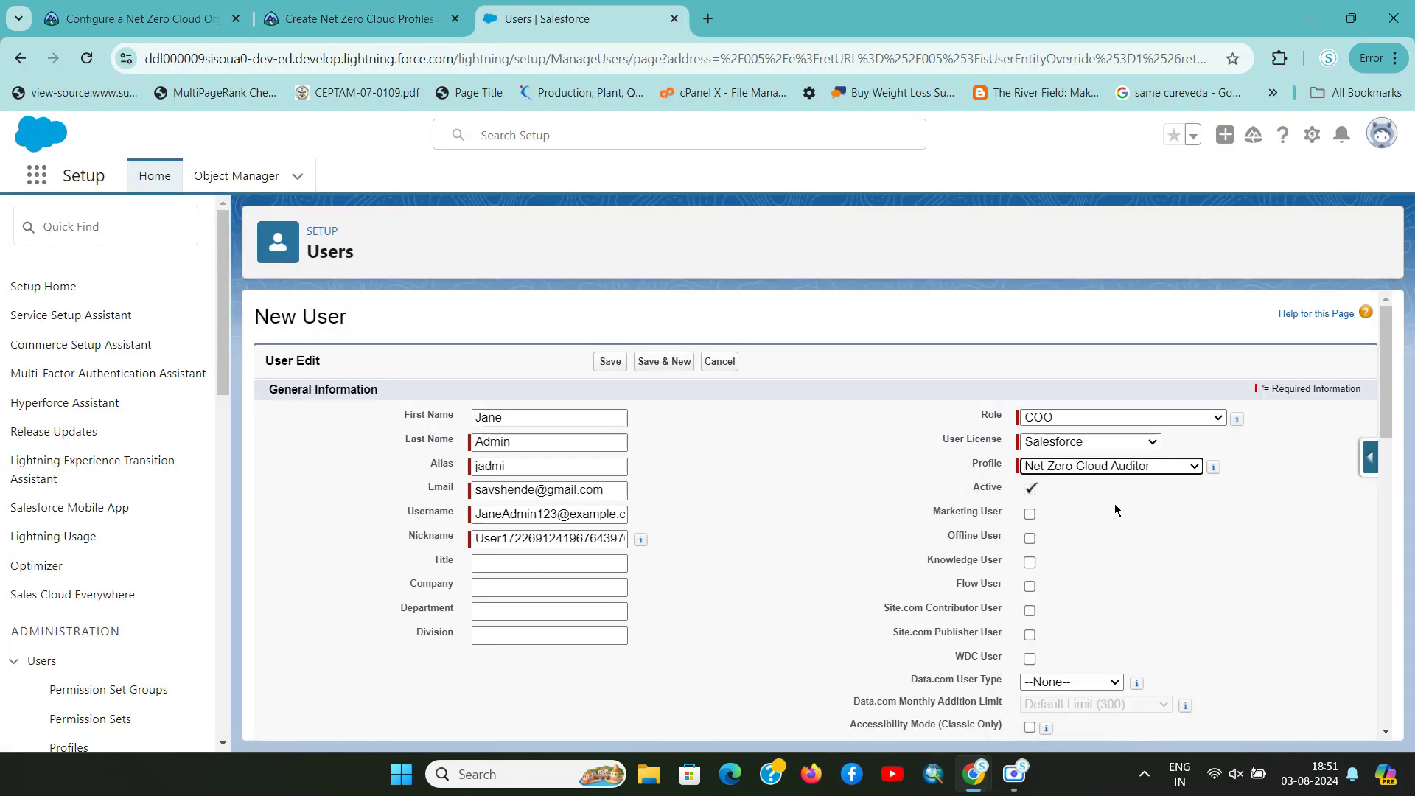
click(1109, 466)
click(1098, 590)
Save the new admin user
key(ctrl+shift+Tab)
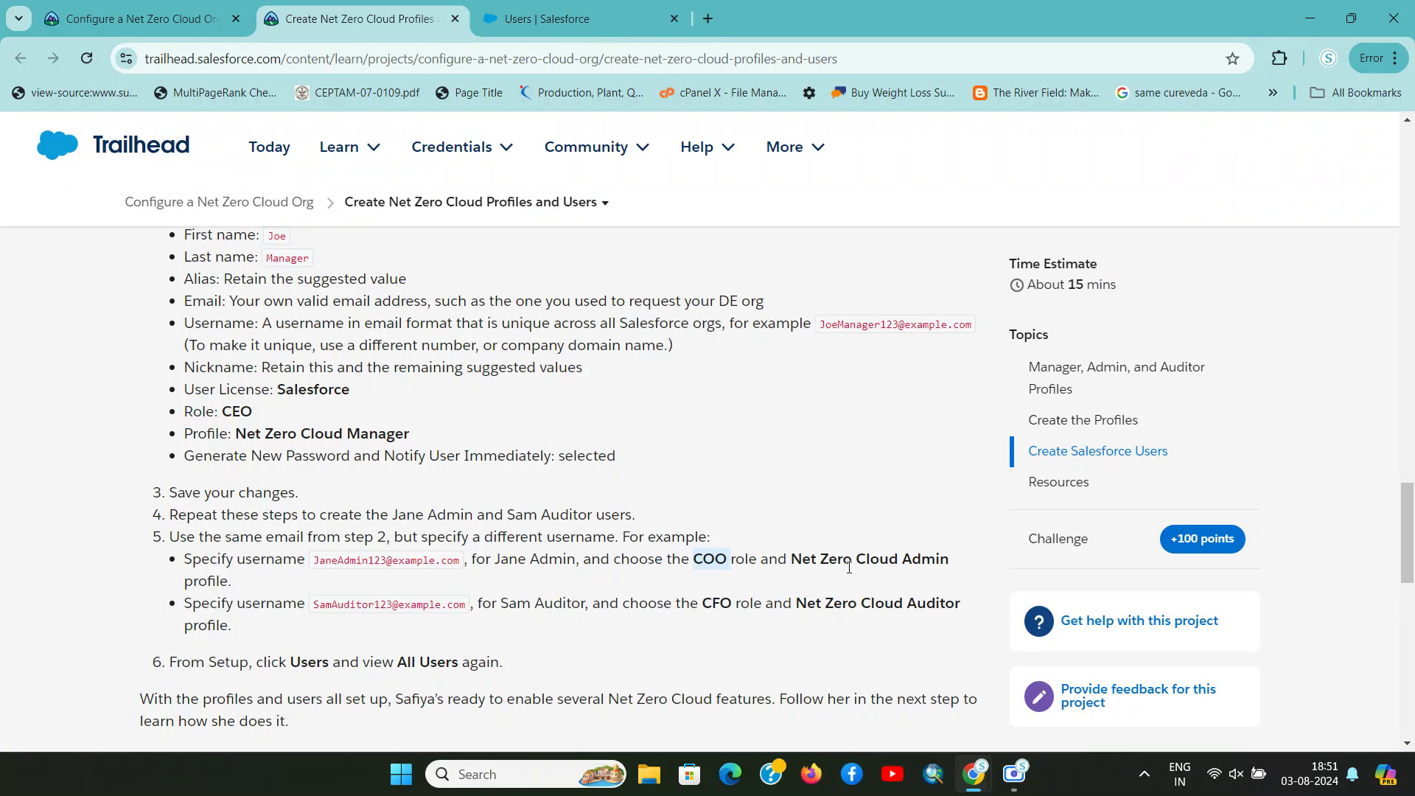
key(ctrl+Tab)
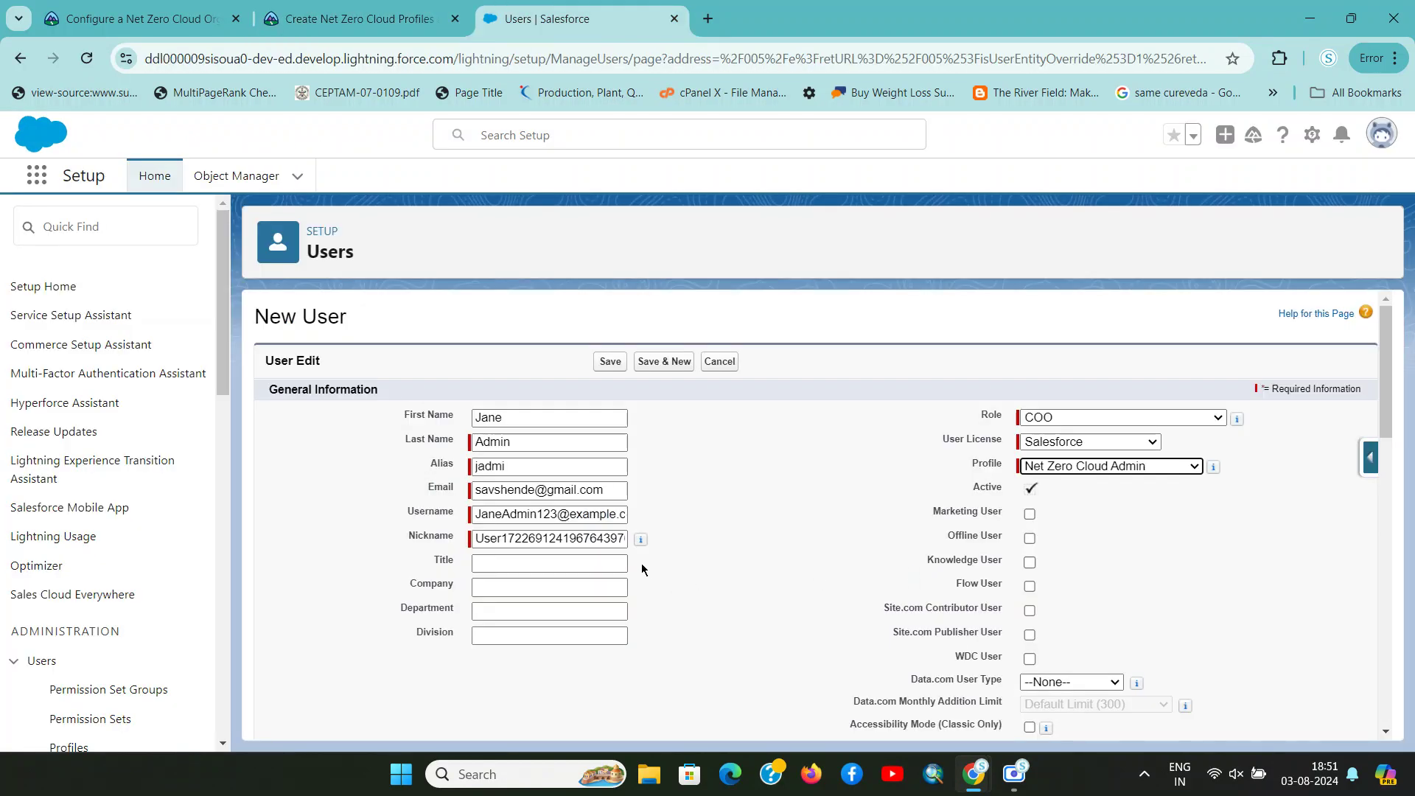
scroll(739, 589, down, 6)
click(610, 715)
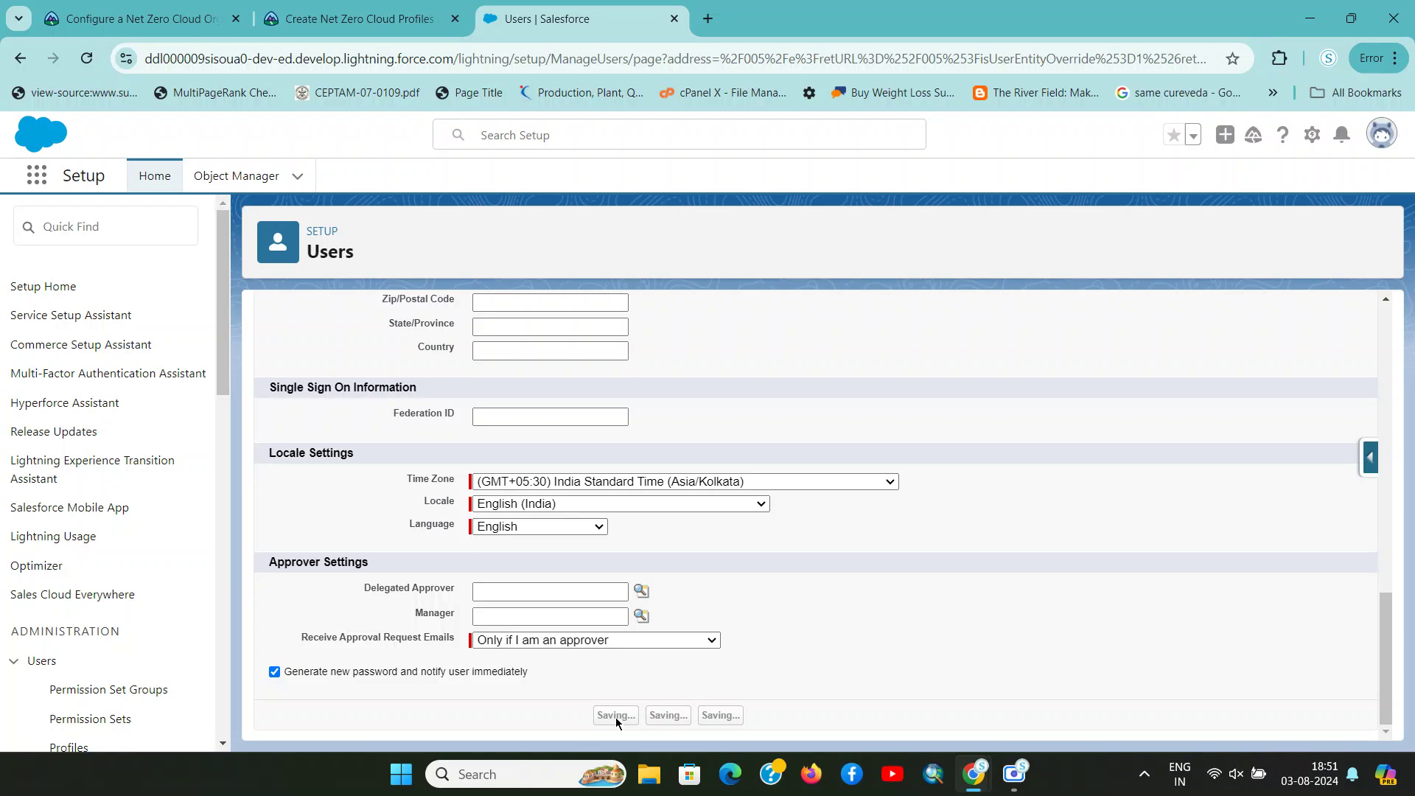
key(ctrl+shift+Tab)
key(ctrl+Tab)
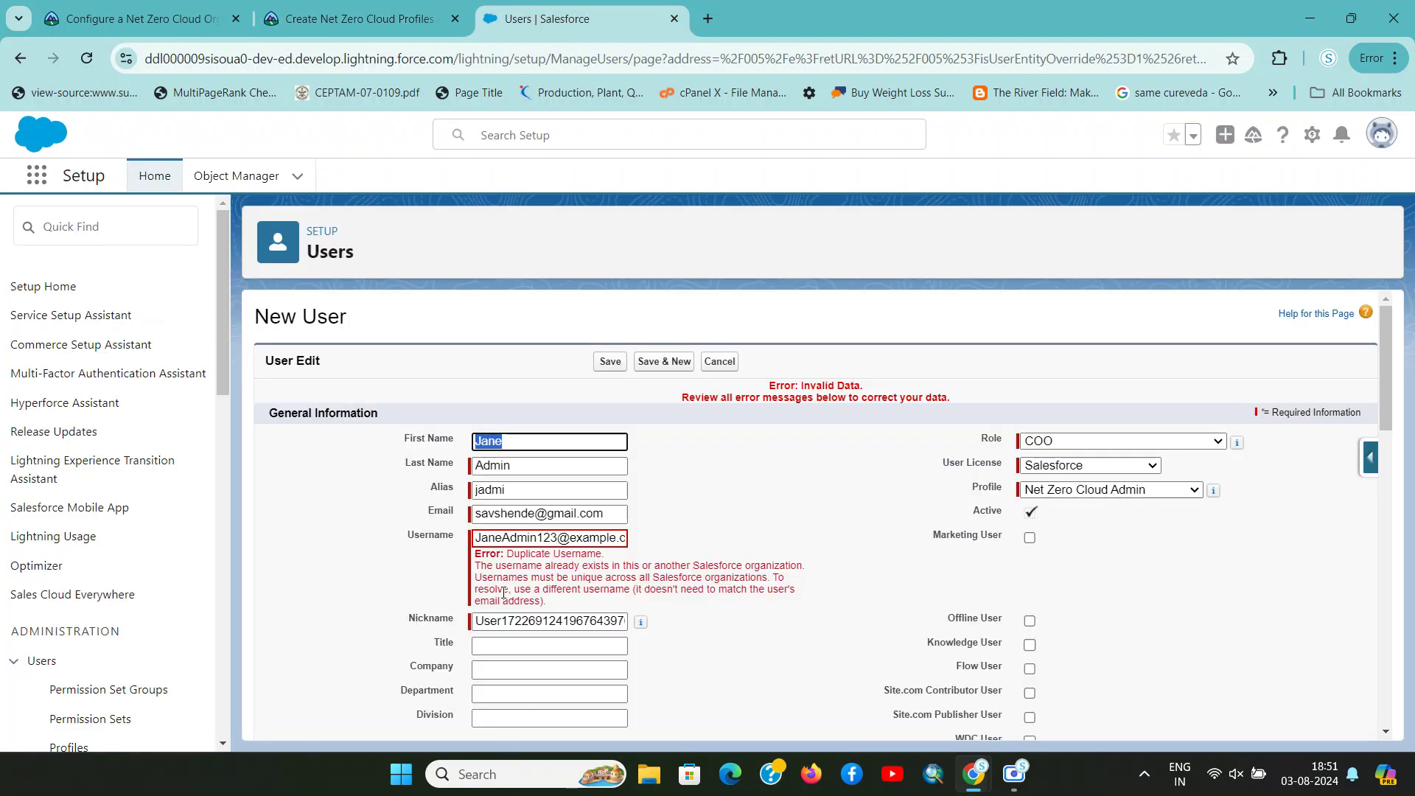
Append 45 to the duplicate username and save again
click(551, 539)
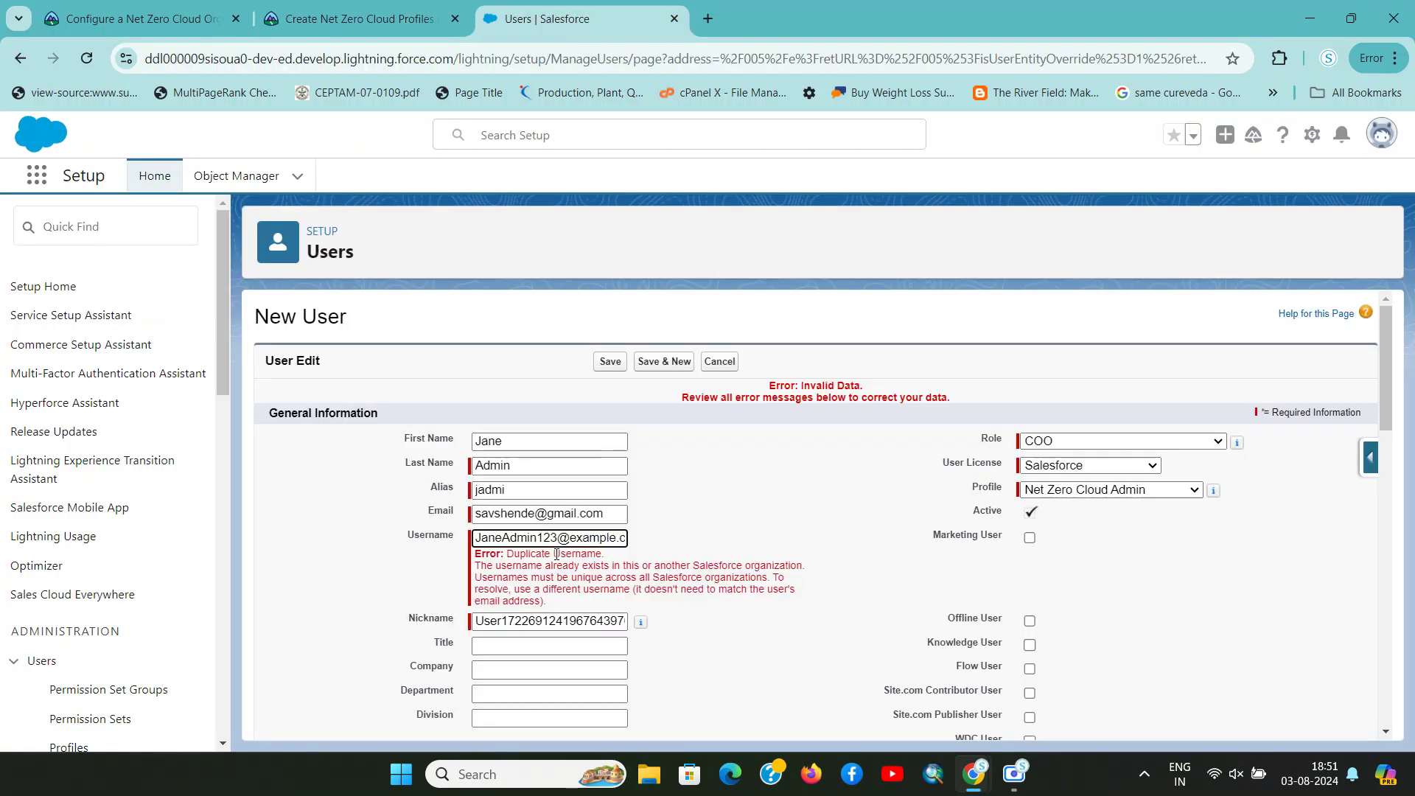
text(45)
click(610, 362)
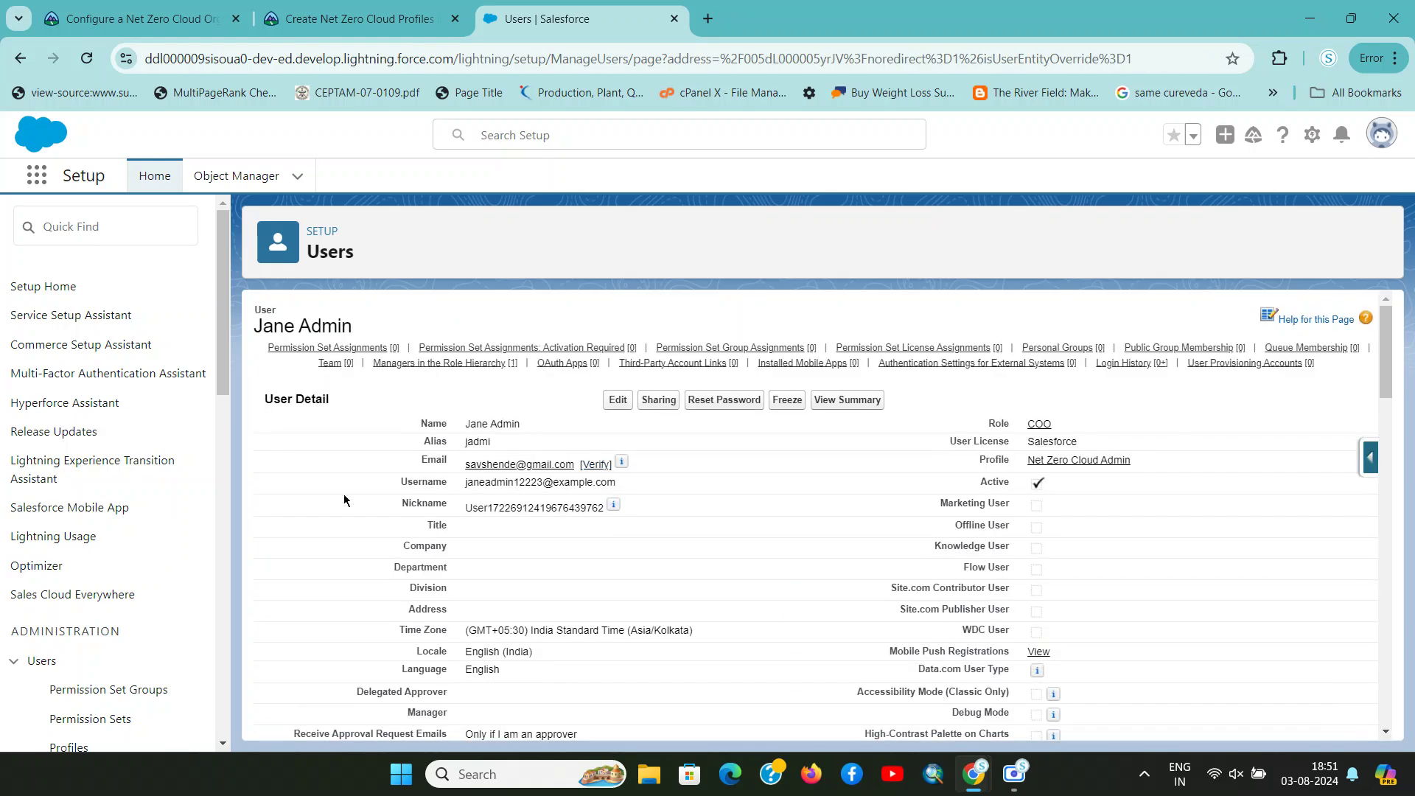
Search Setup for 'user' and open the Users page
scroll(379, 510, down, 2)
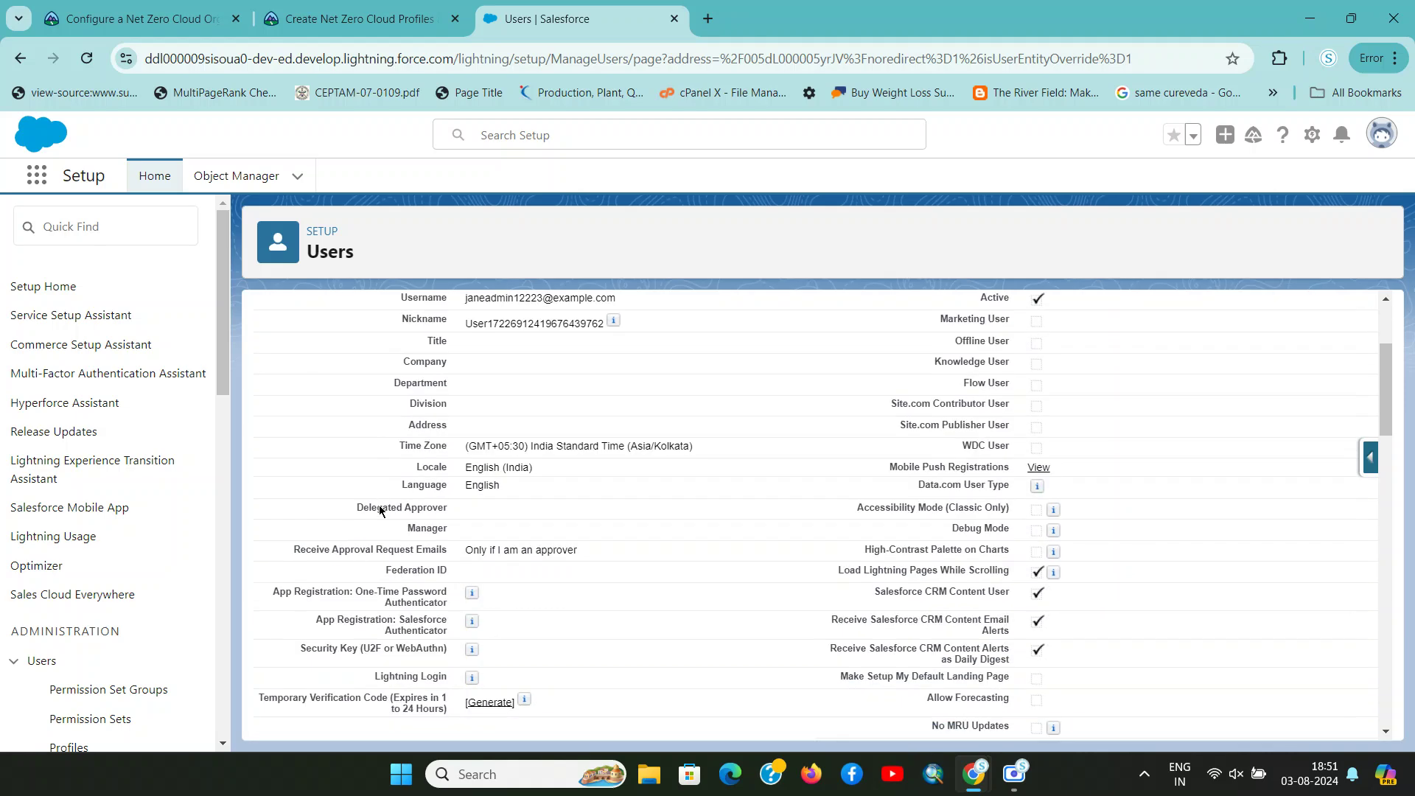
scroll(379, 509, down, 10)
scroll(379, 508, up, 10)
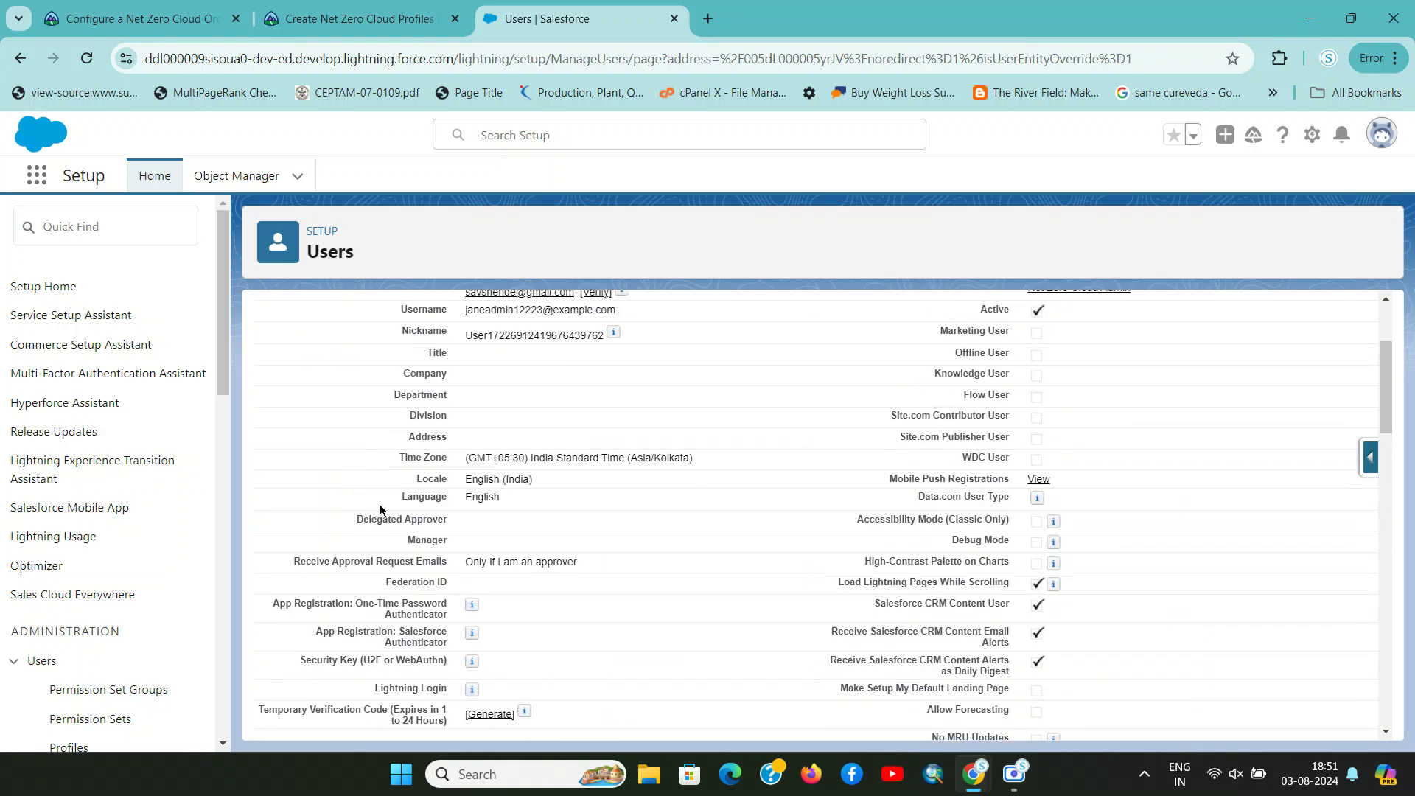
scroll(379, 506, up, 3)
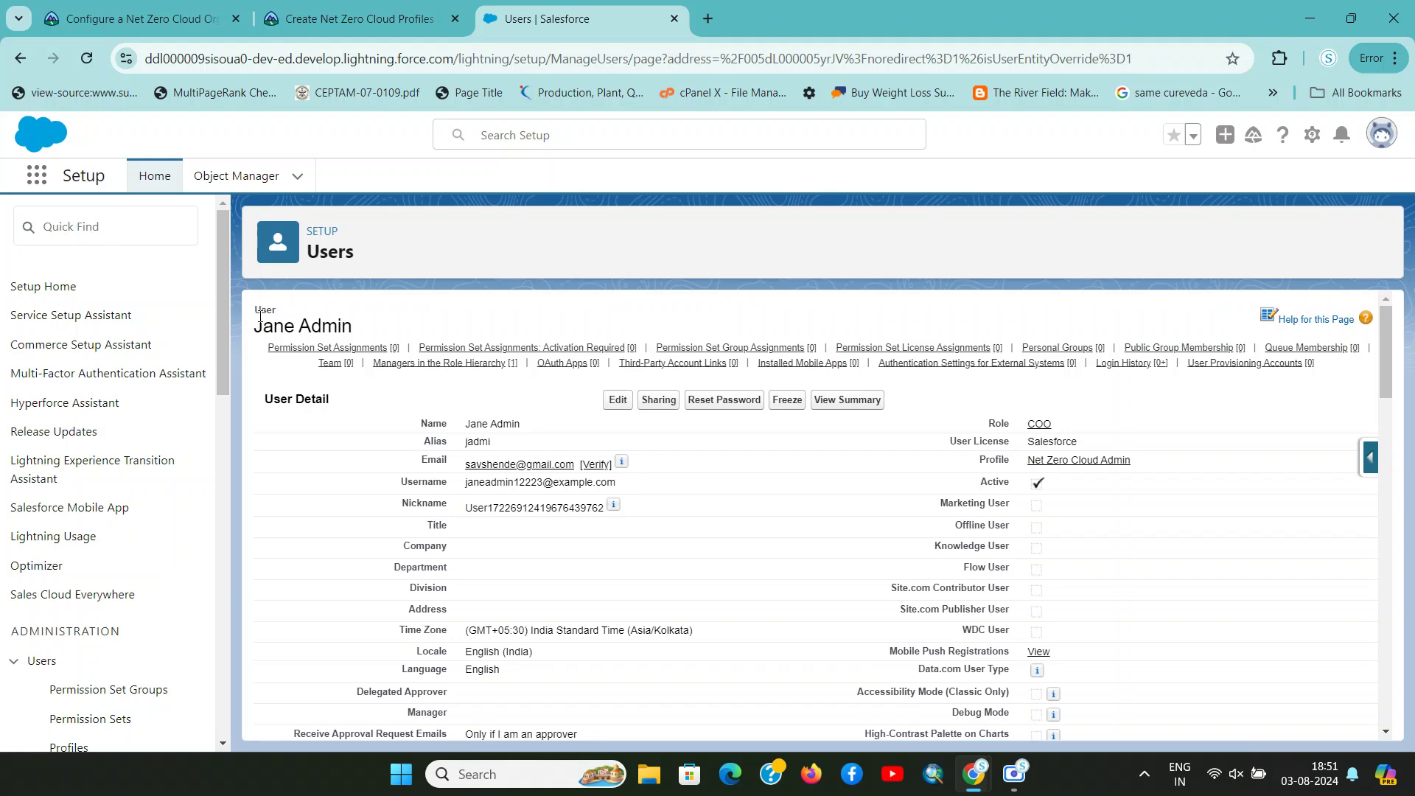
click(58, 236)
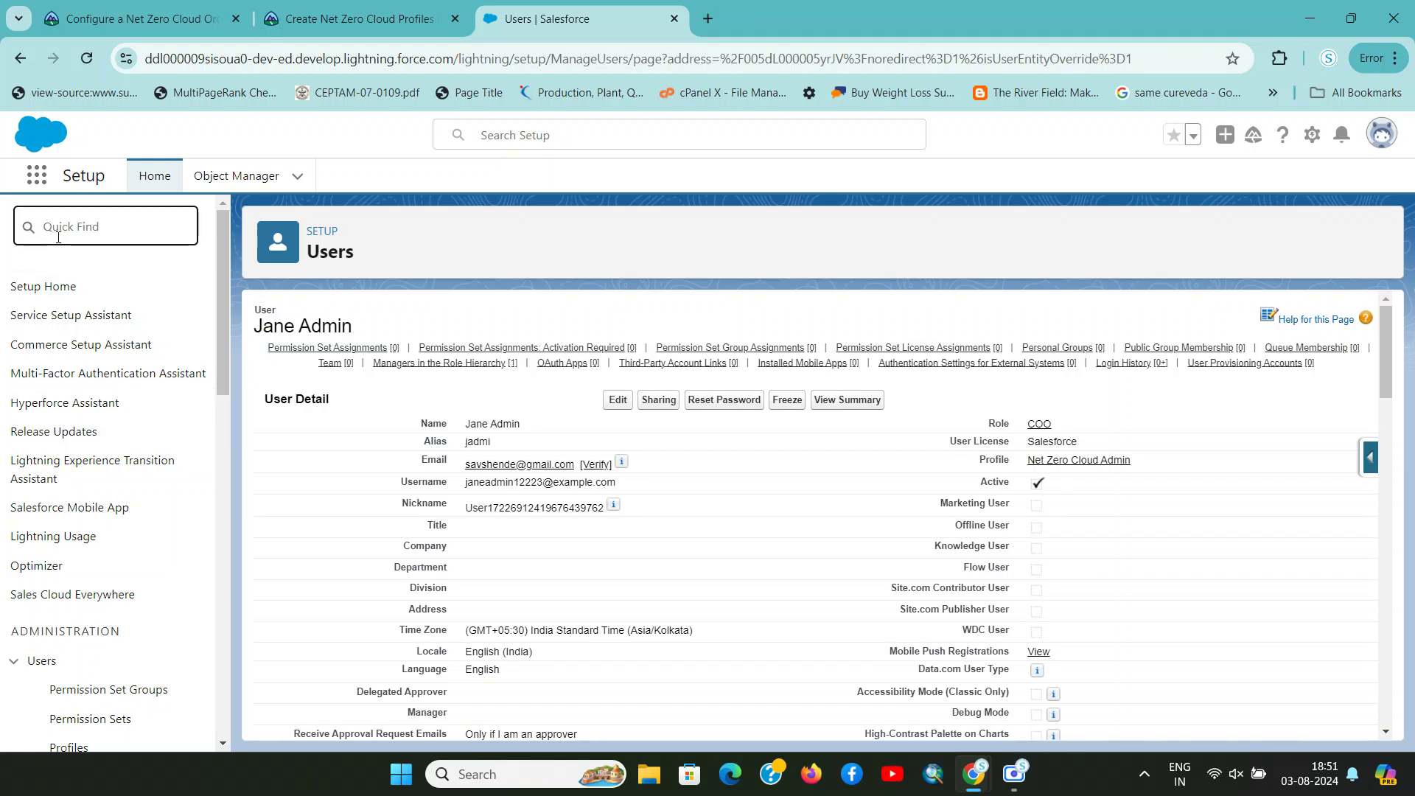
text(user)
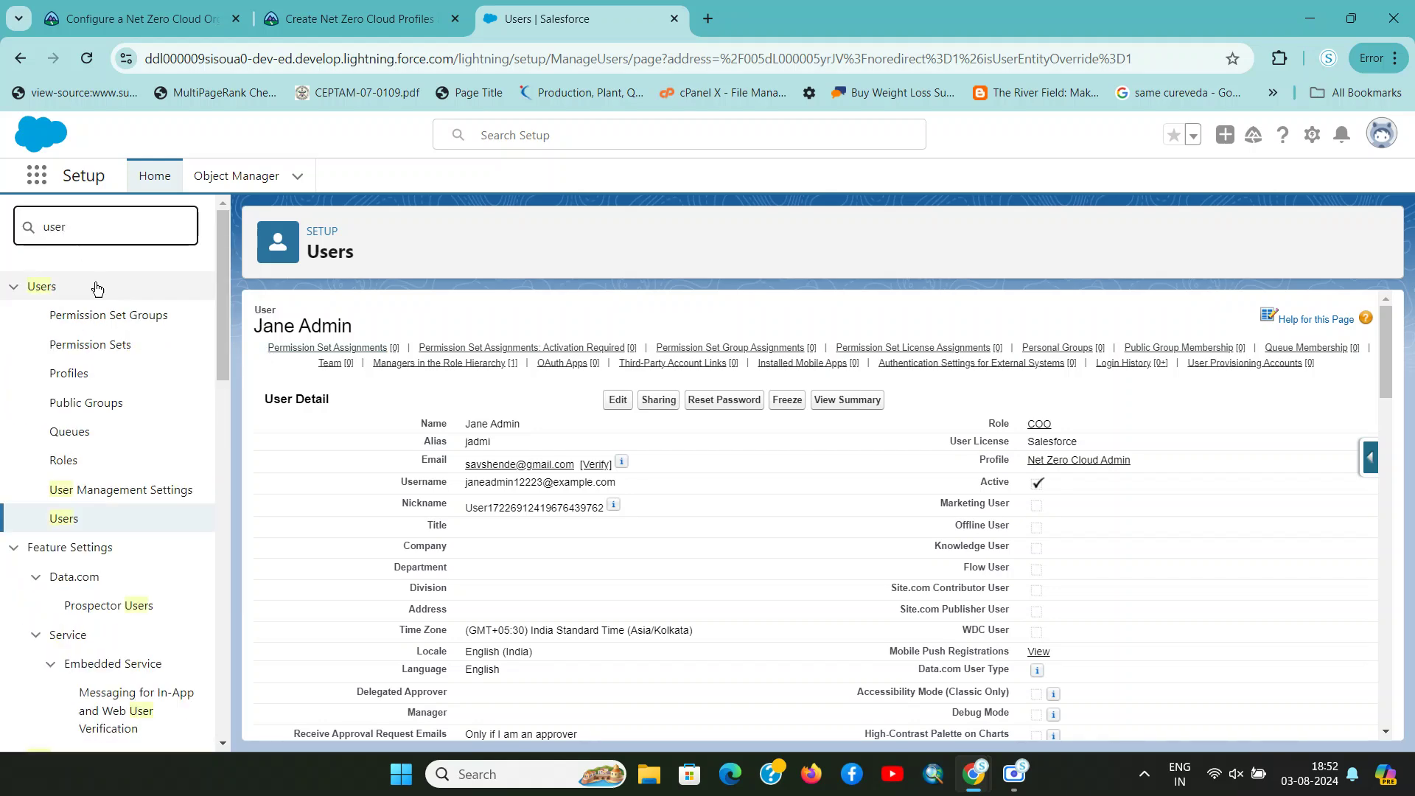
click(64, 519)
Copy the auditor's example username from Trailhead and return to Users
key(ctrl+shift+Tab)
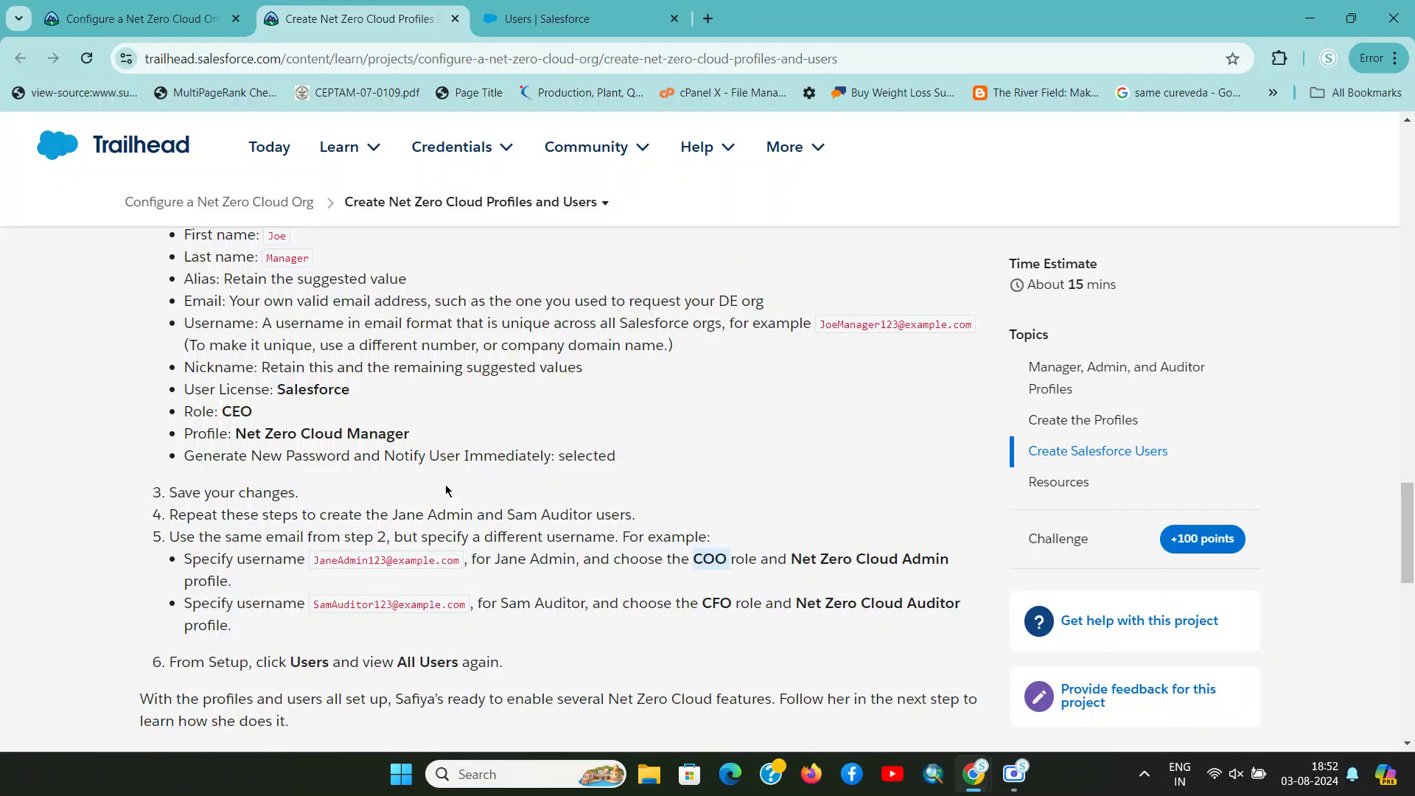
double_click(341, 603)
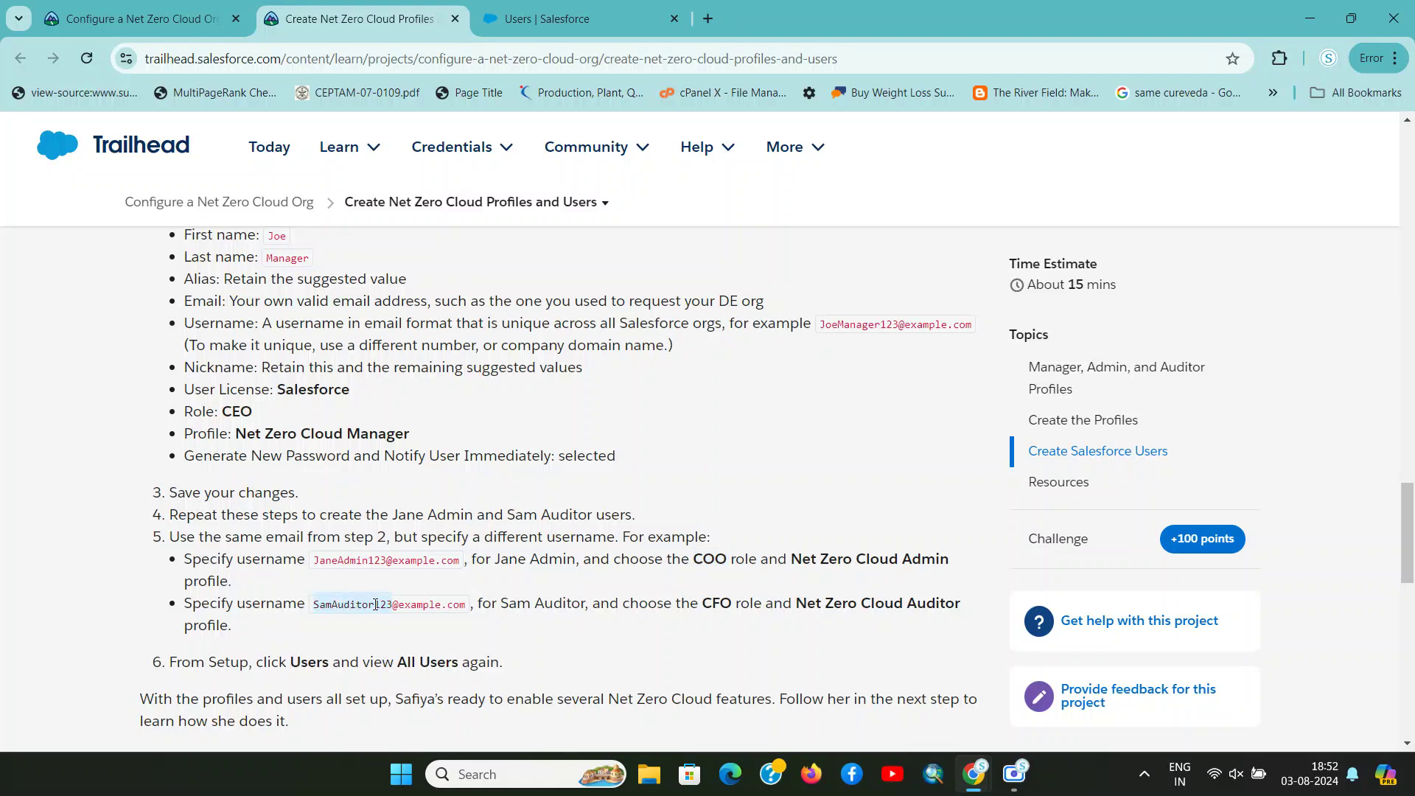
click(376, 604)
drag(382, 609, 316, 608)
key(ctrl+c)
key(ctrl+Tab)
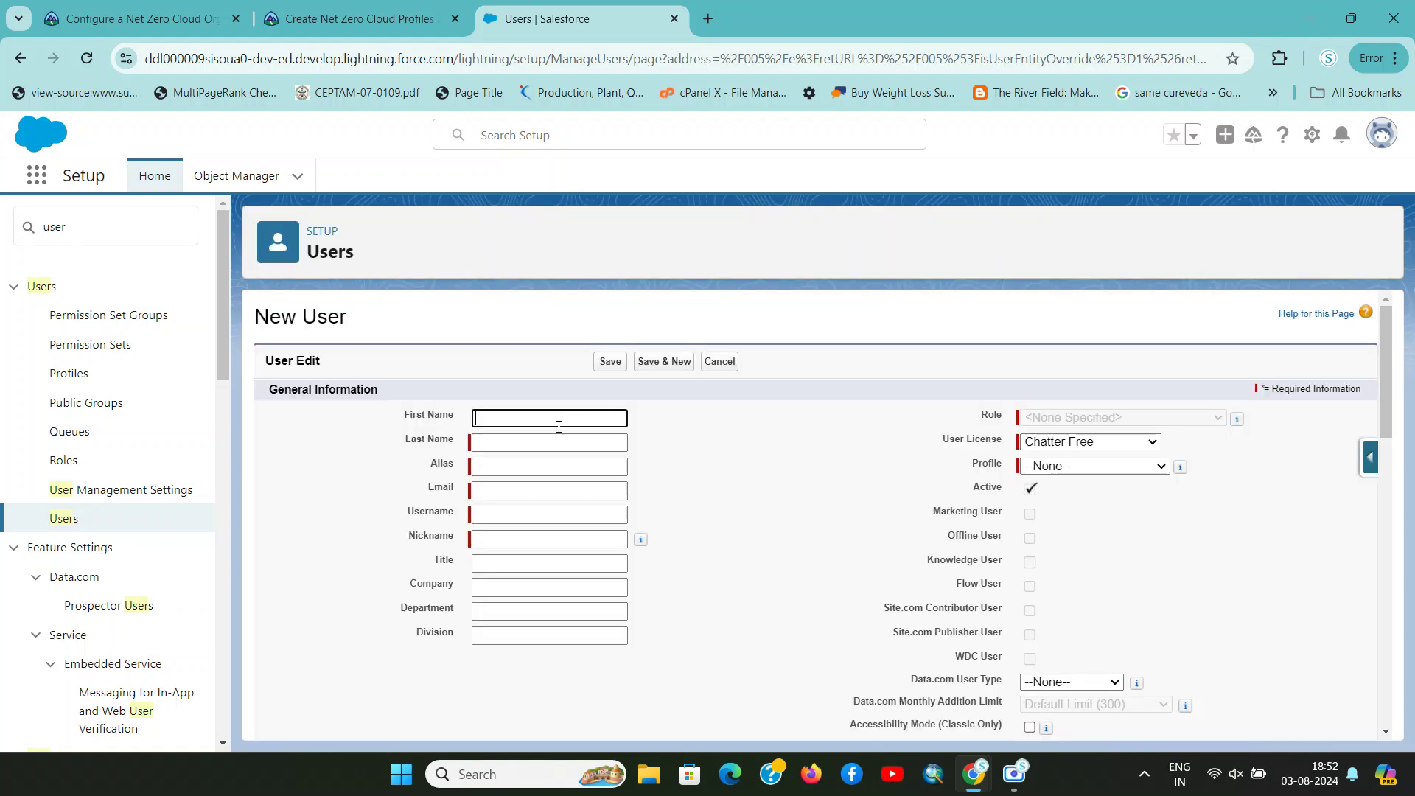
Fill in the new auditor user's first name, last name and e-mail address
key(ctrl+v)
drag(503, 419, 543, 418)
key(BackSpace)
click(518, 440)
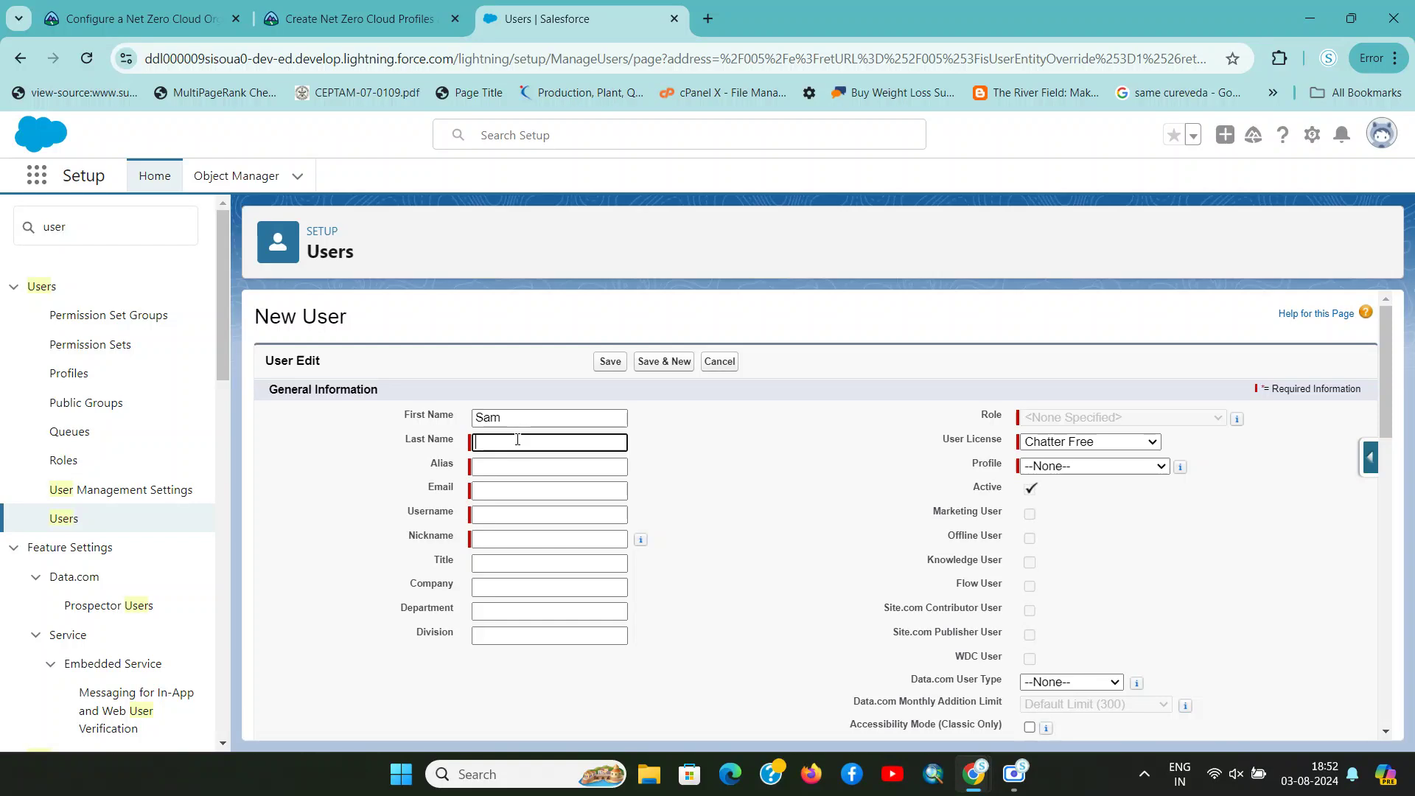
text(Auditor)
key(Tab)
key(Tab)
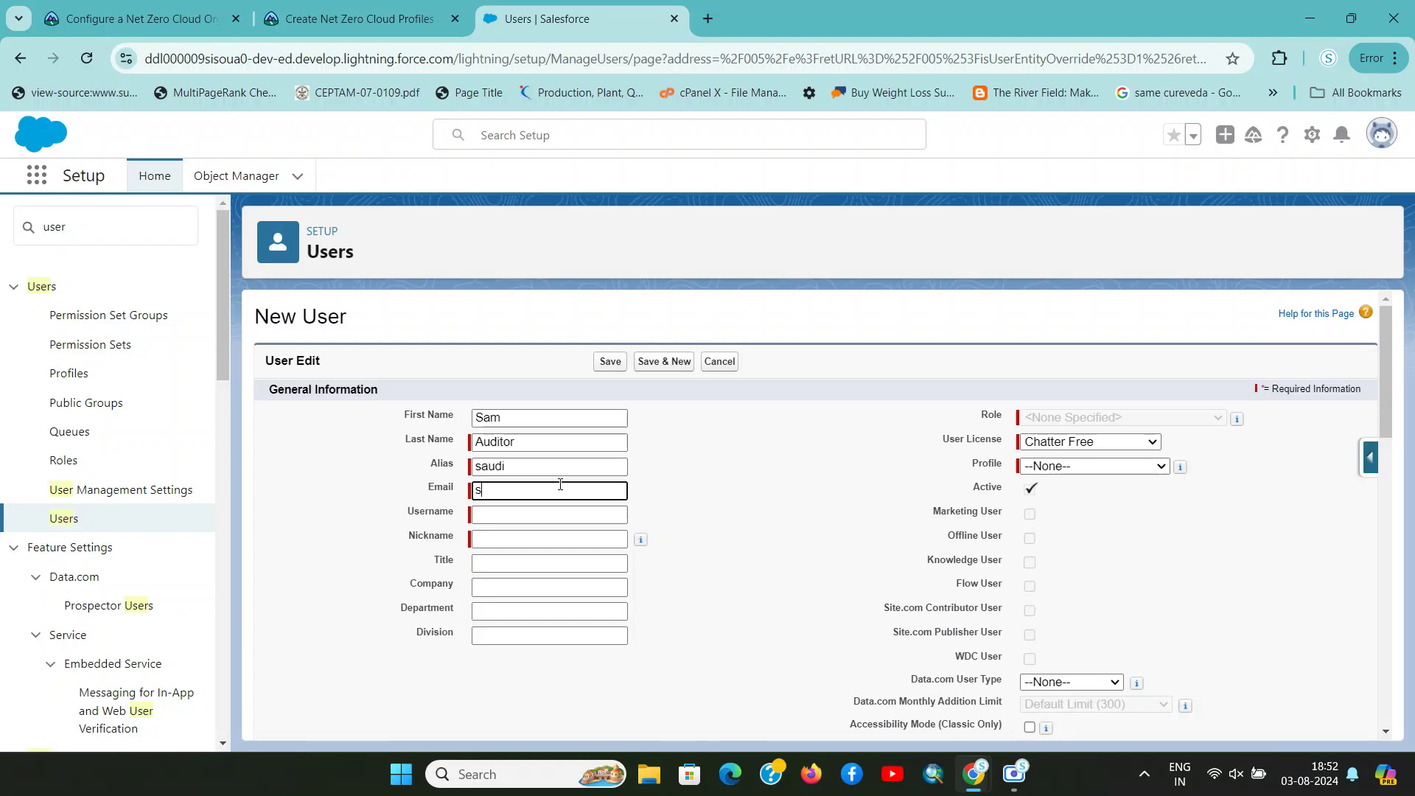
key(Tab)
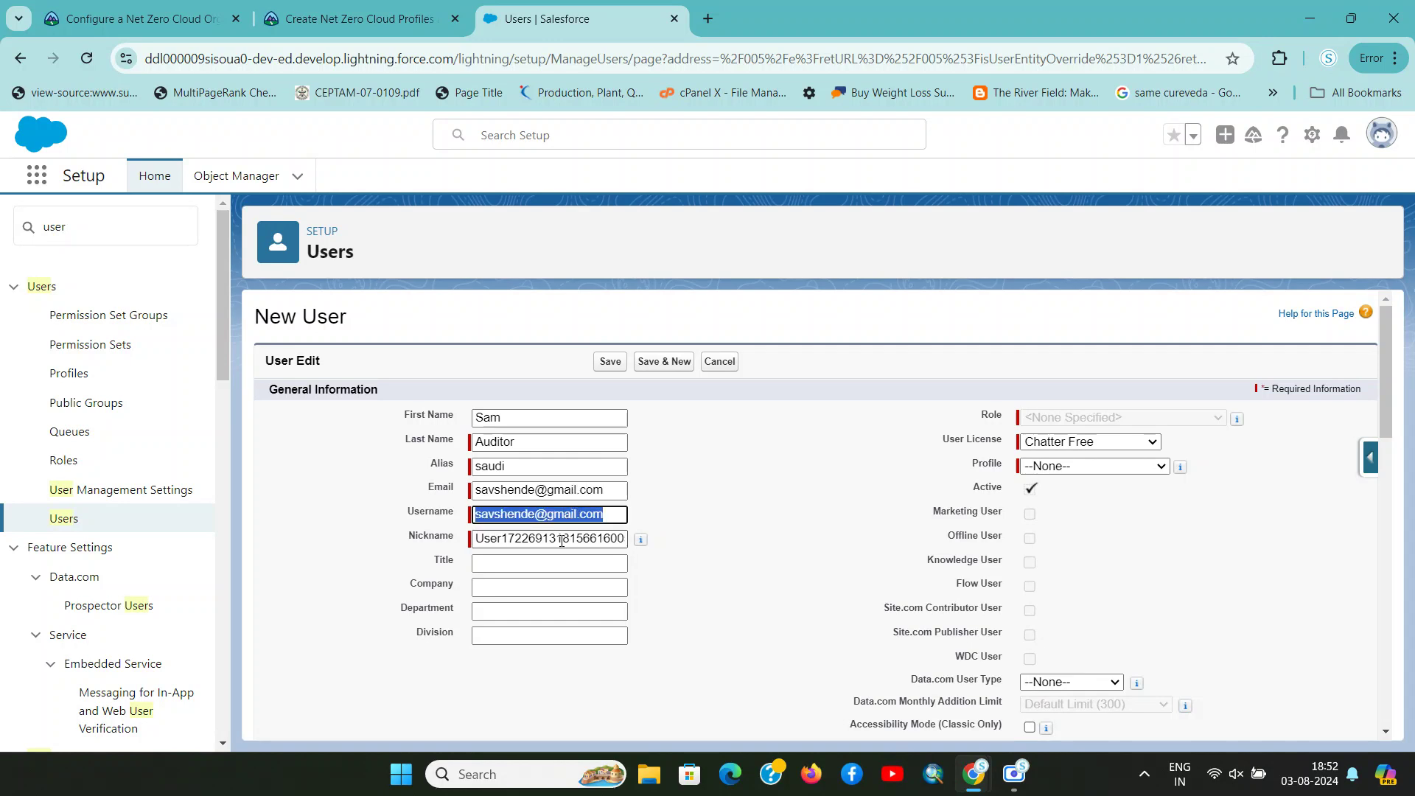
Enter the Trailhead example username in the Username field, edited to be unique
key(ctrl+shift+Tab)
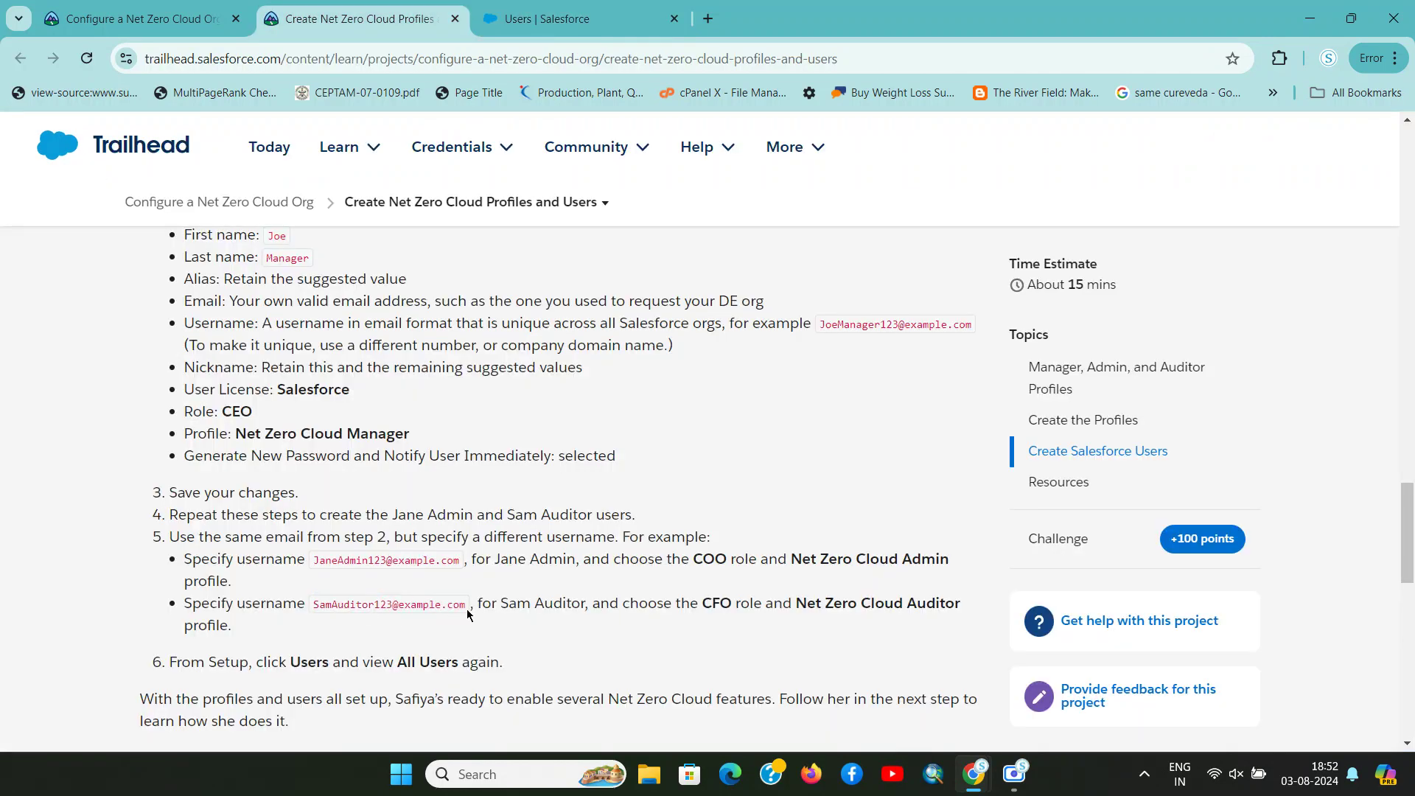
drag(467, 614, 313, 603)
key(ctrl+c)
key(ctrl+Tab)
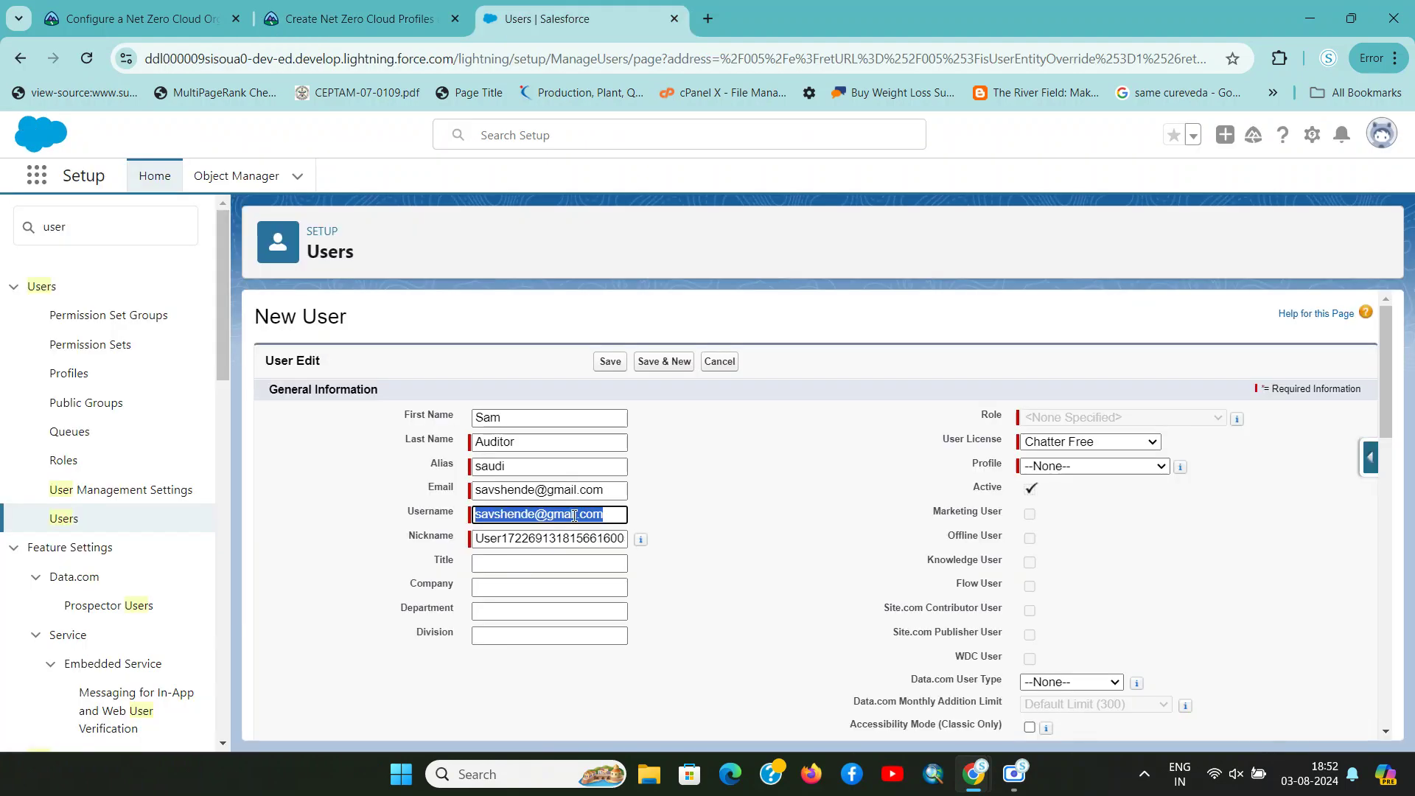
key(ctrl+v)
click(545, 516)
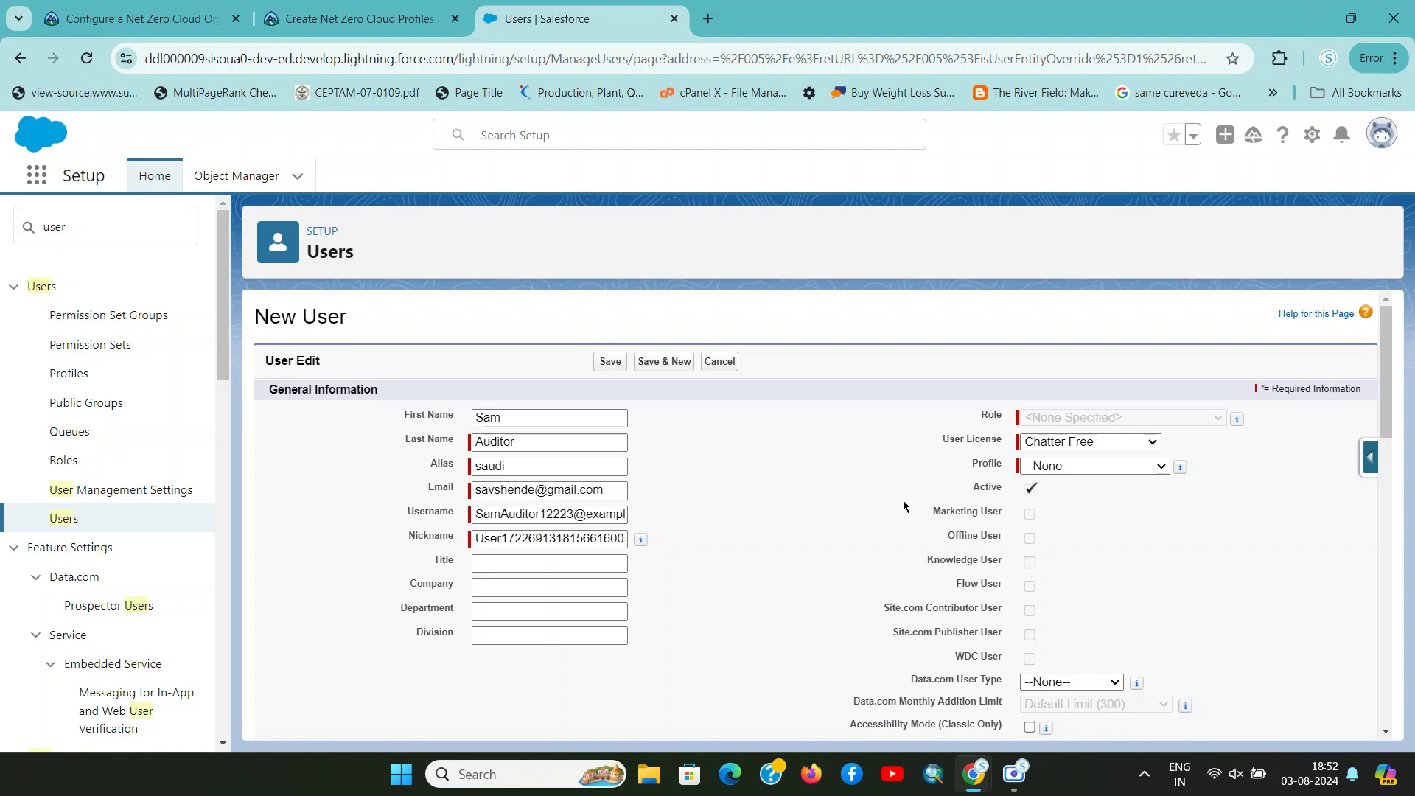
key(ctrl+shift+Tab)
scroll(737, 605, down, 1)
key(ctrl+Tab)
Set the user licence to Salesforce, role to CFO and profile to Net Zero Cloud Auditor
click(1087, 441)
click(1091, 520)
click(1120, 417)
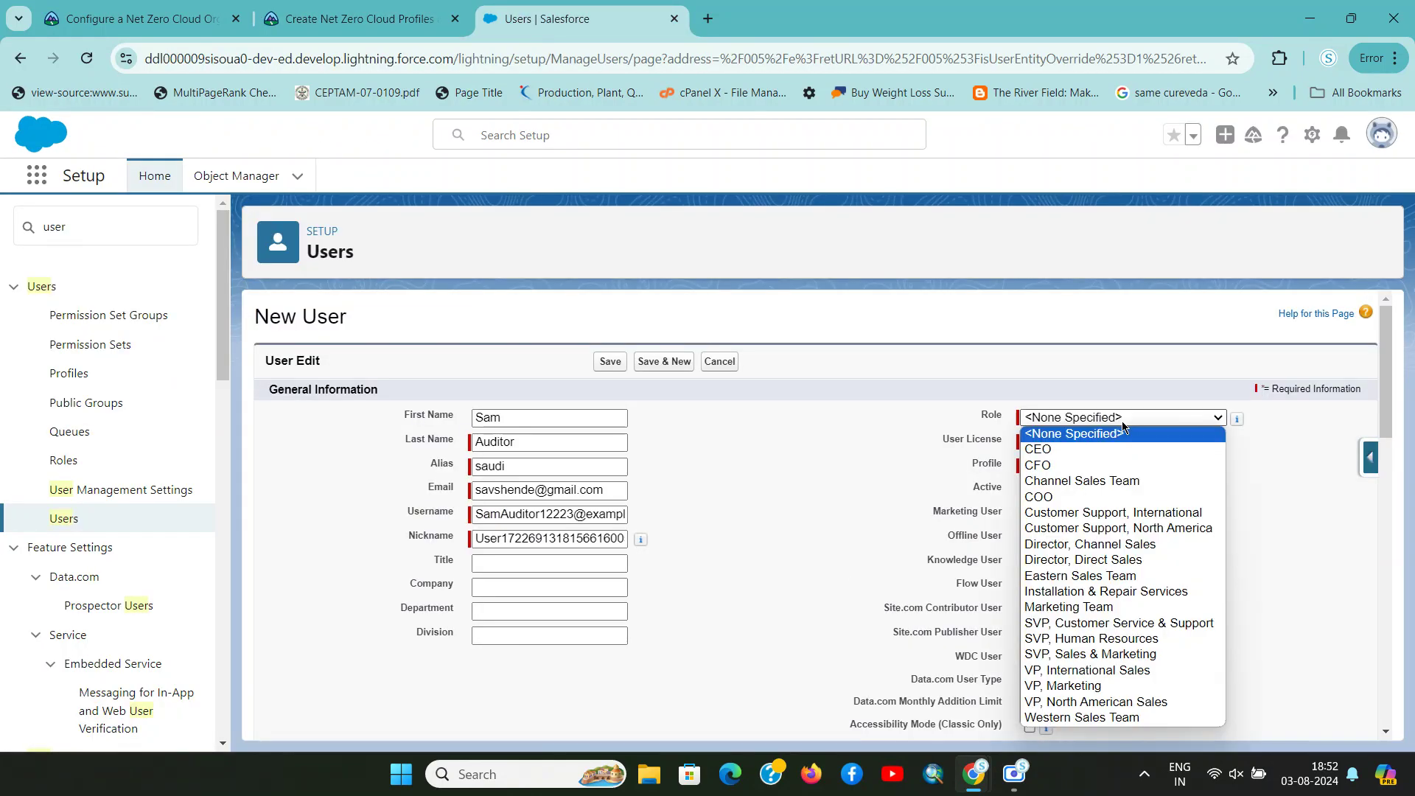
click(1126, 466)
key(ctrl+shift+Tab)
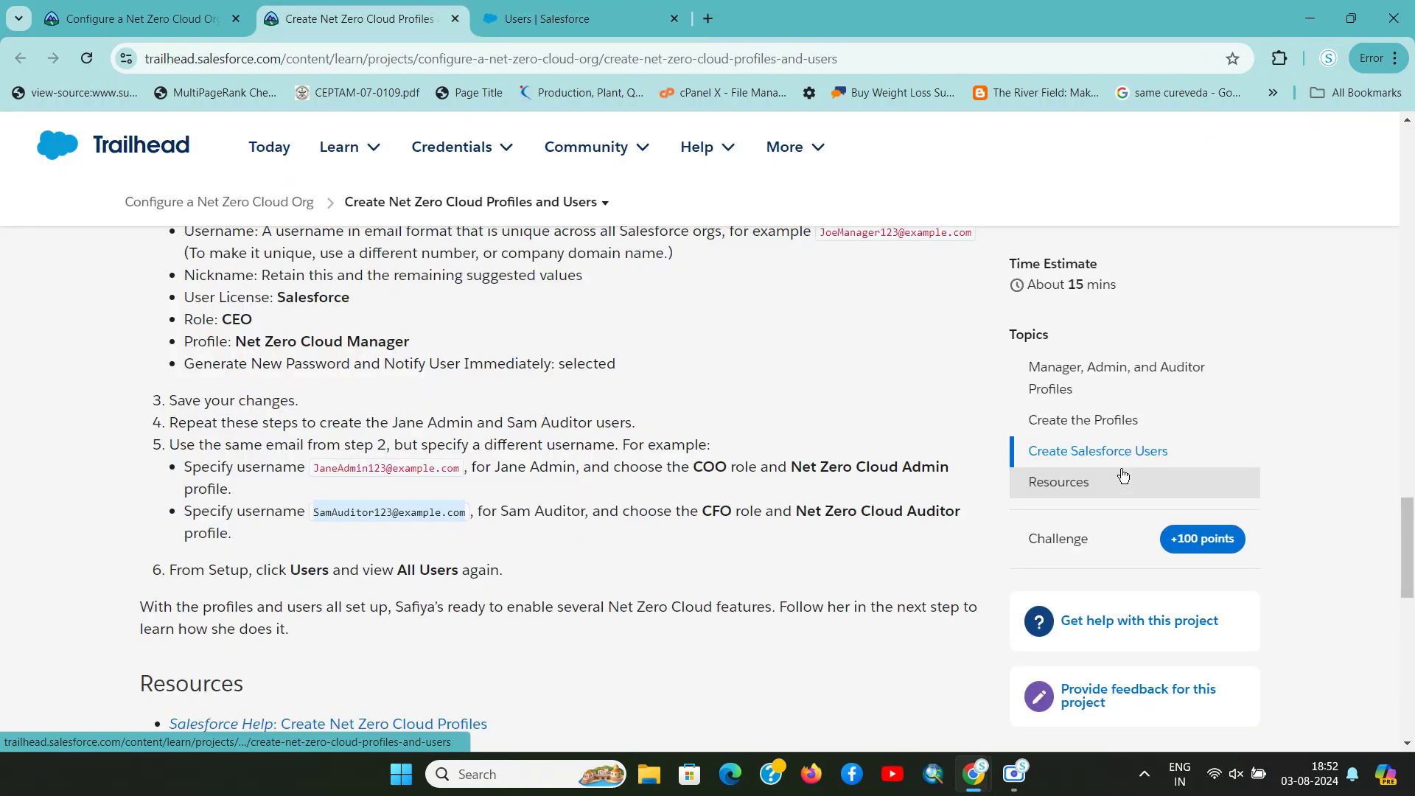
key(ctrl+Tab)
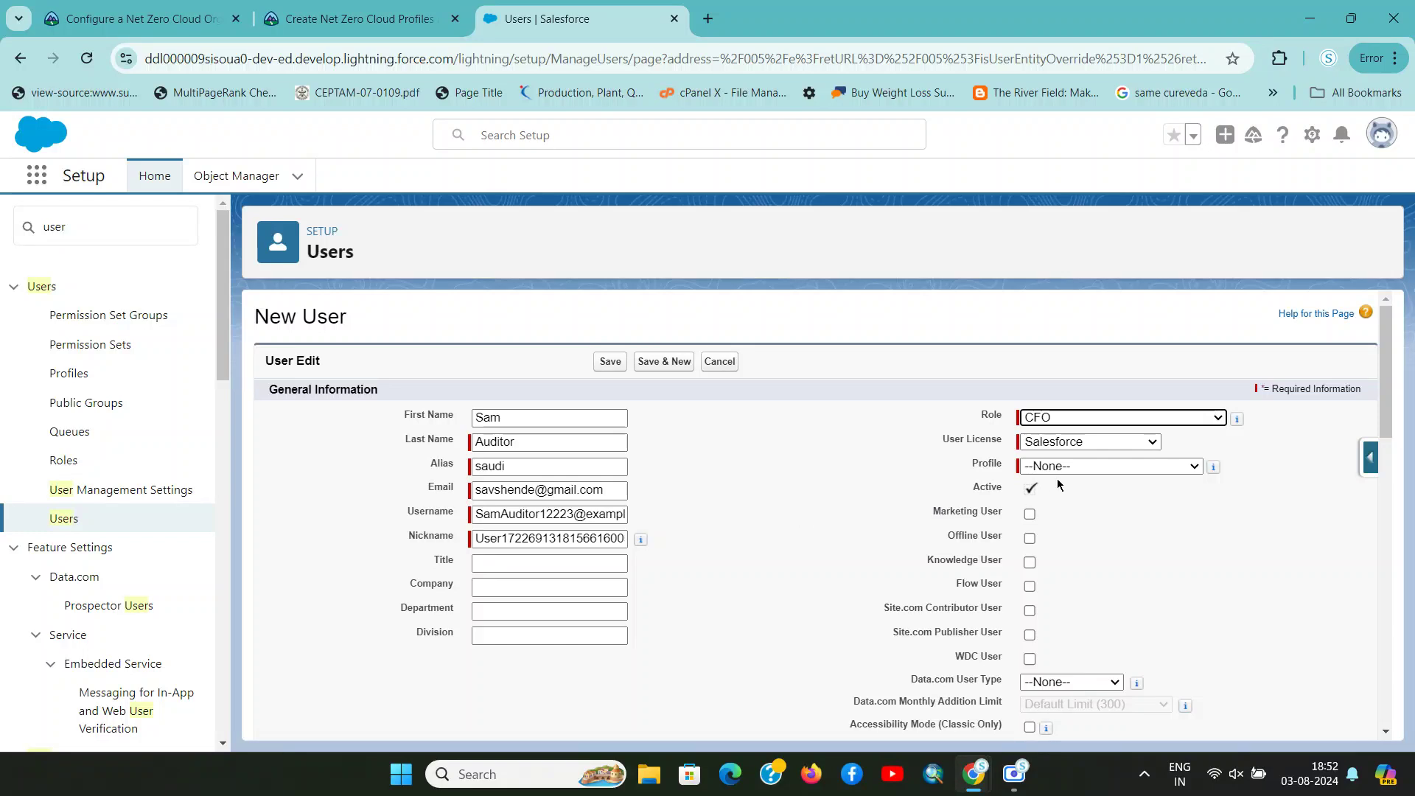
key(ctrl+shift+Tab)
key(ctrl+Tab)
click(1104, 467)
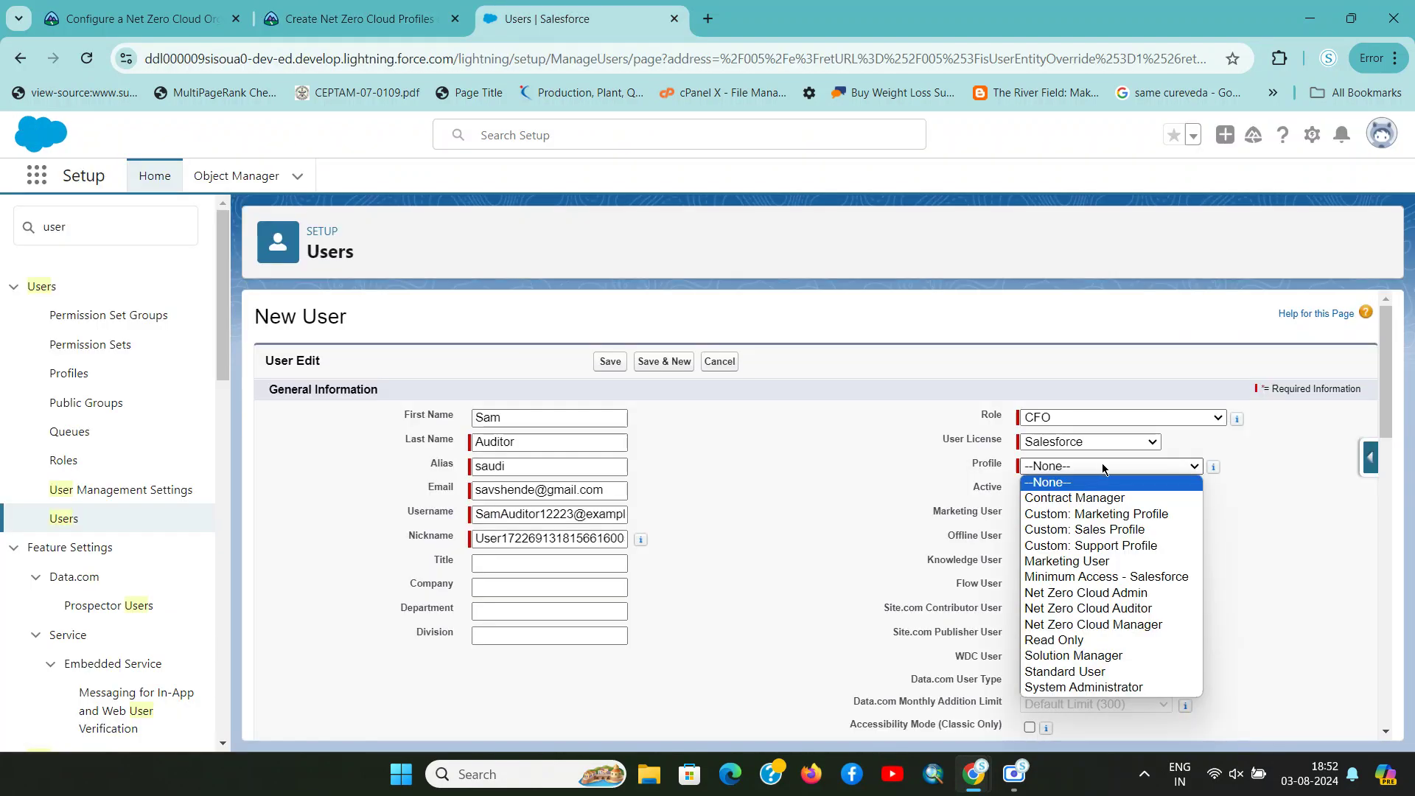
click(1141, 609)
Save the new auditor user
key(ctrl+shift+Tab)
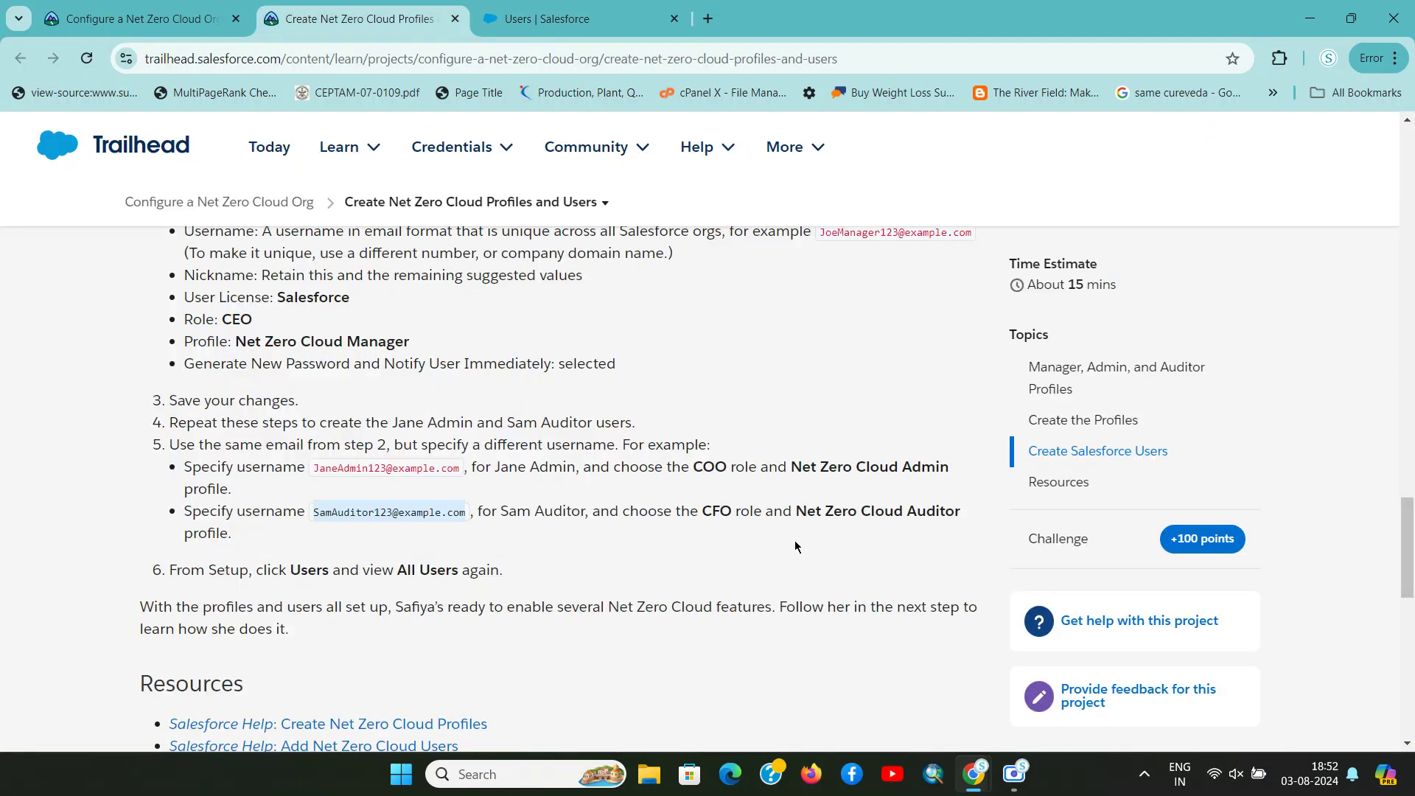
key(ctrl+Tab)
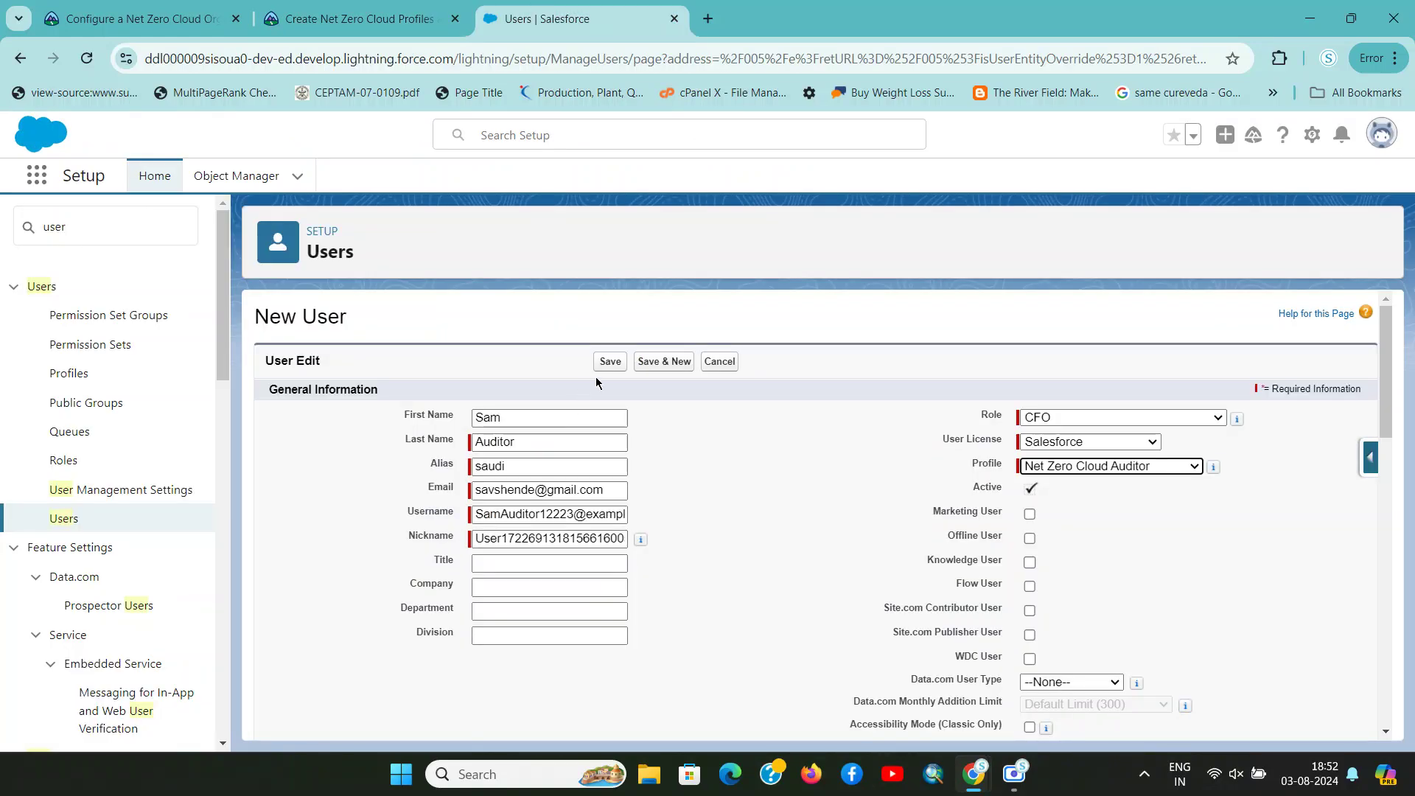
click(609, 365)
Check the saved record and select the word Users in Trailhead's step 6
key(ctrl+shift+Tab)
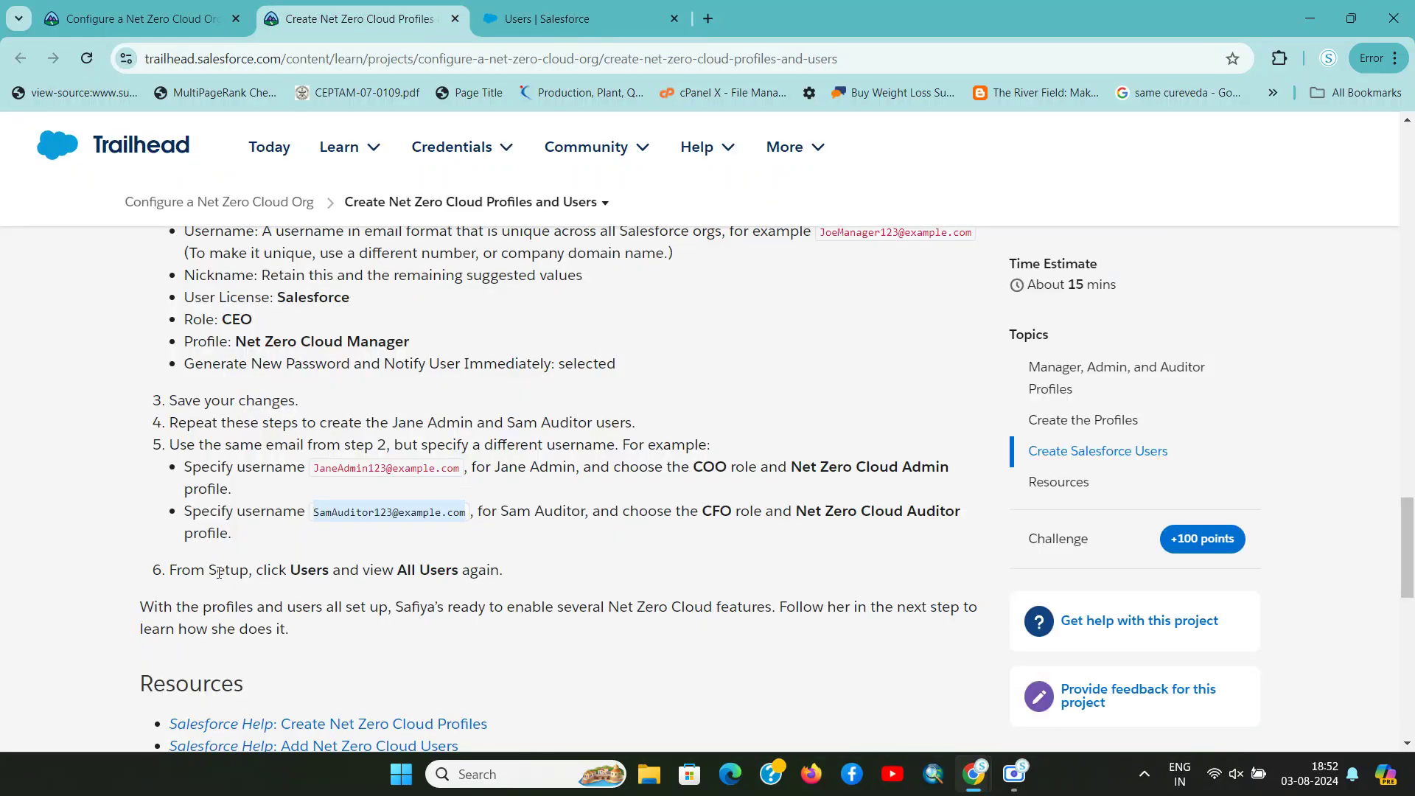
drag(219, 573, 519, 573)
key(ctrl+Tab)
key(ctrl+shift+Tab)
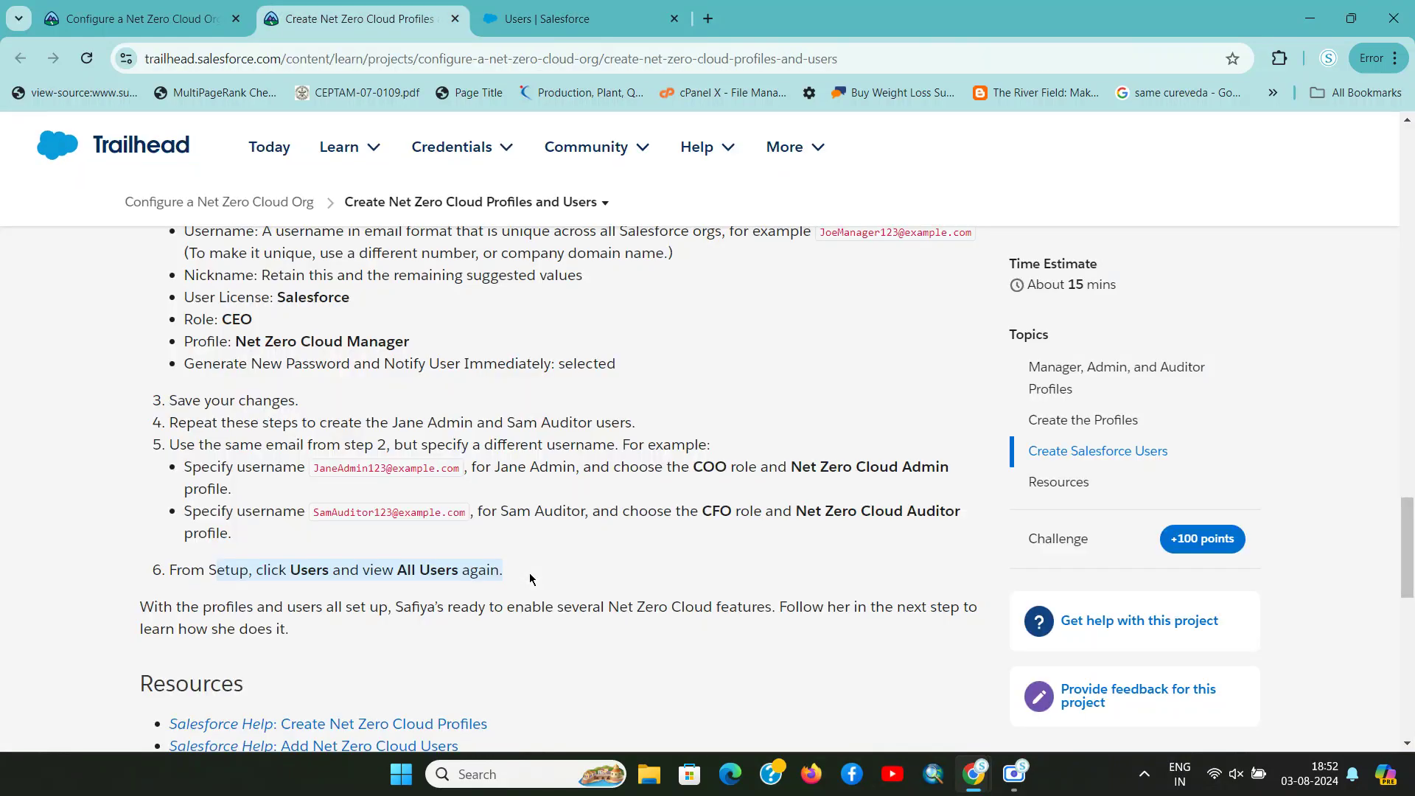
click(439, 566)
drag(398, 573, 450, 574)
double_click(310, 572)
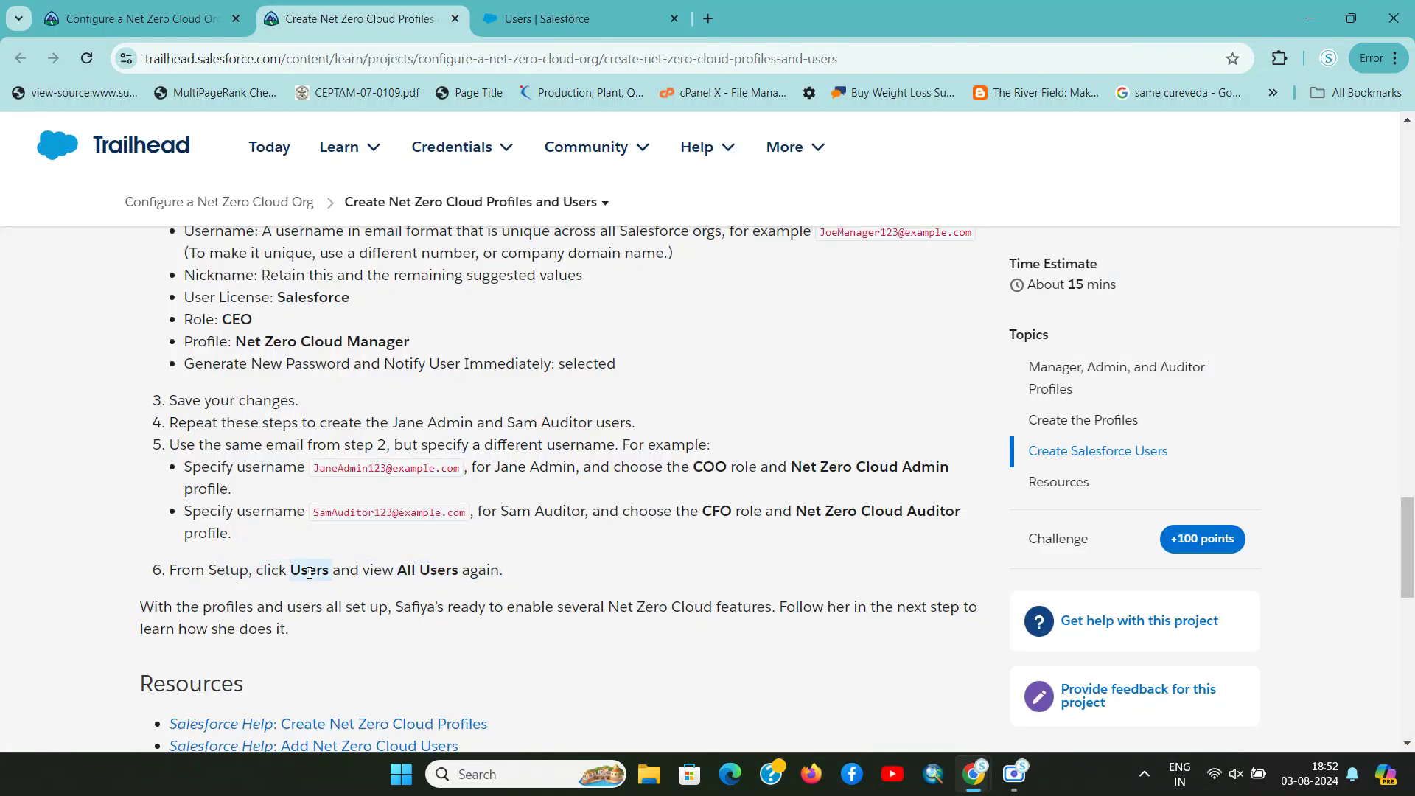
Search Quick Find for Users and switch the Users list to the All Users view
key(ctrl+c)
key(ctrl+Tab)
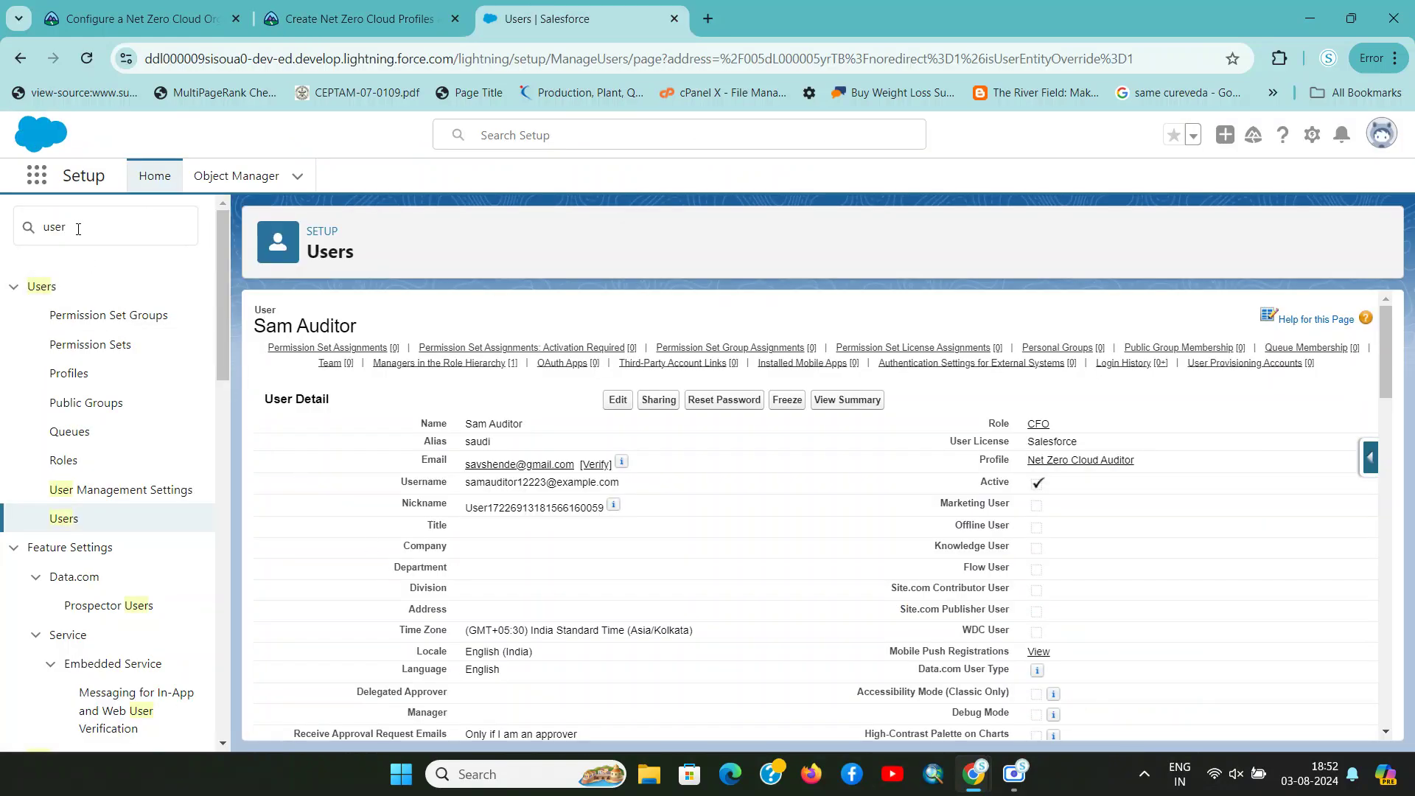
click(109, 233)
key(ctrl+a)
key(ctrl+v)
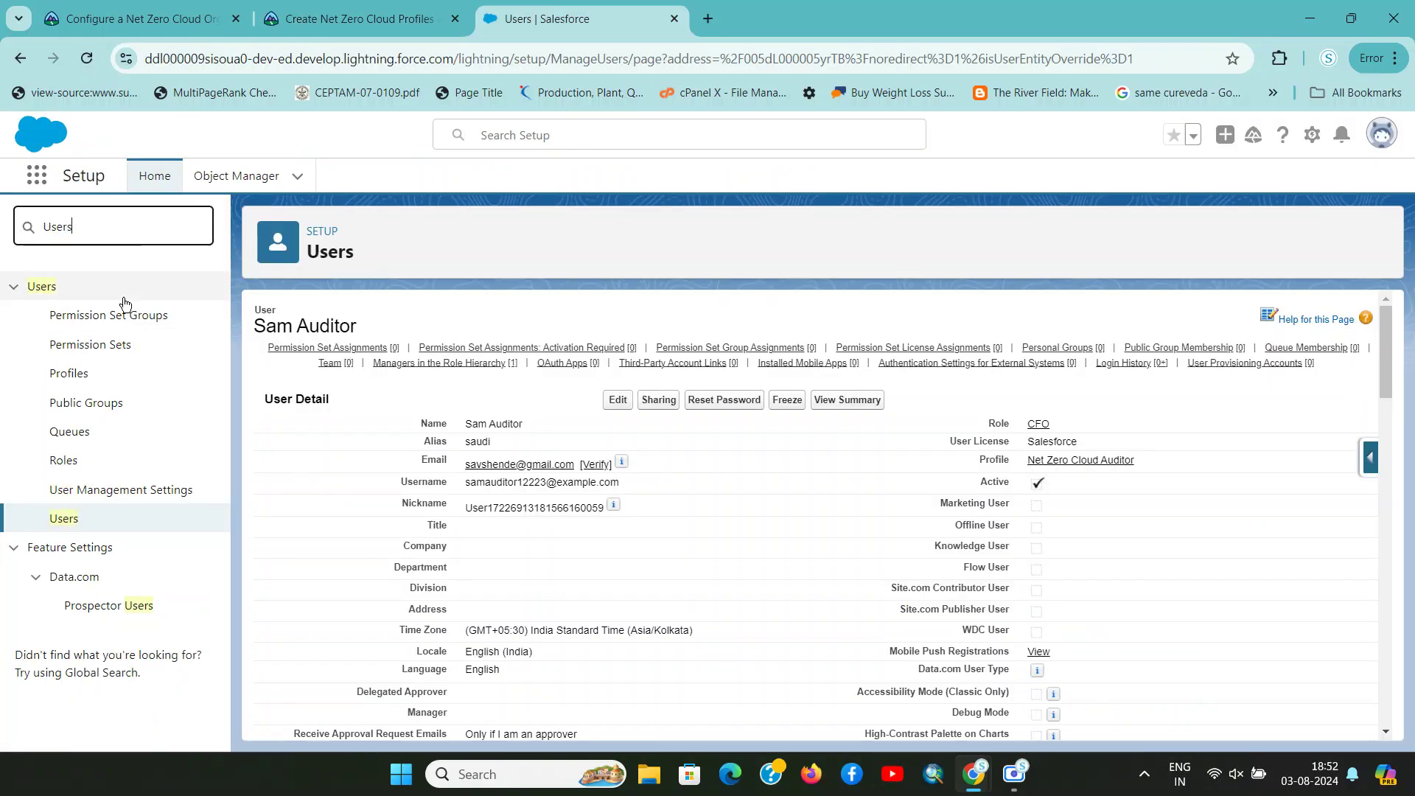
click(76, 520)
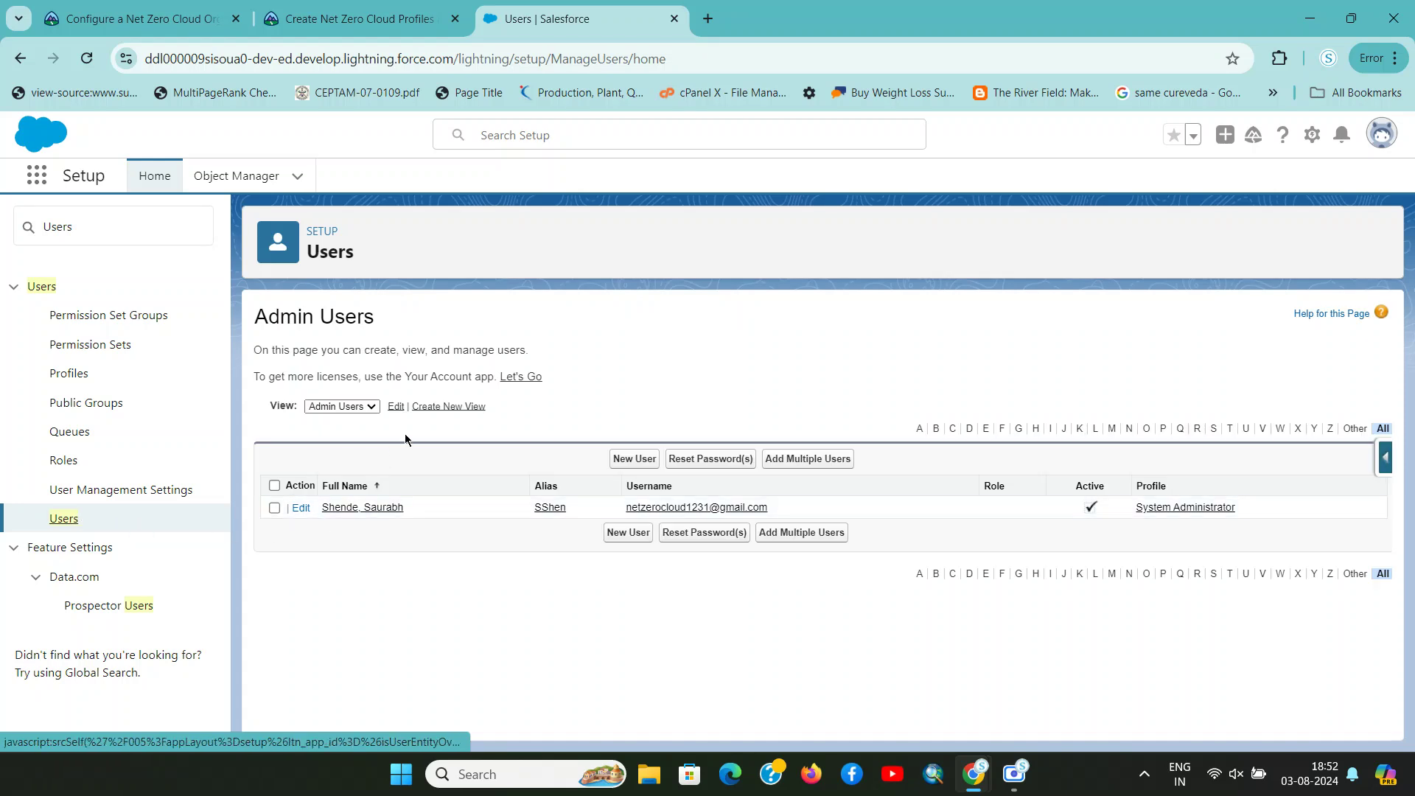
click(373, 413)
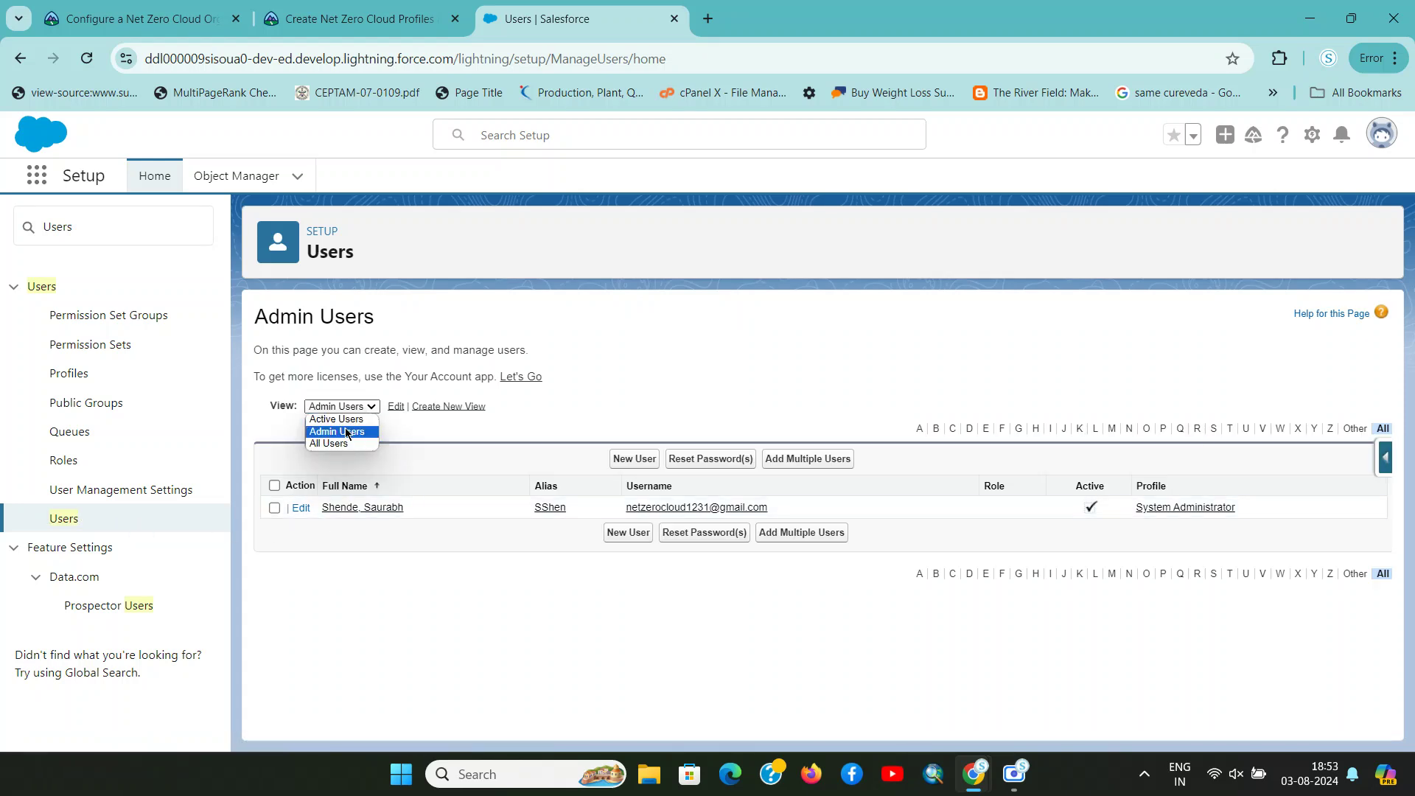
click(348, 444)
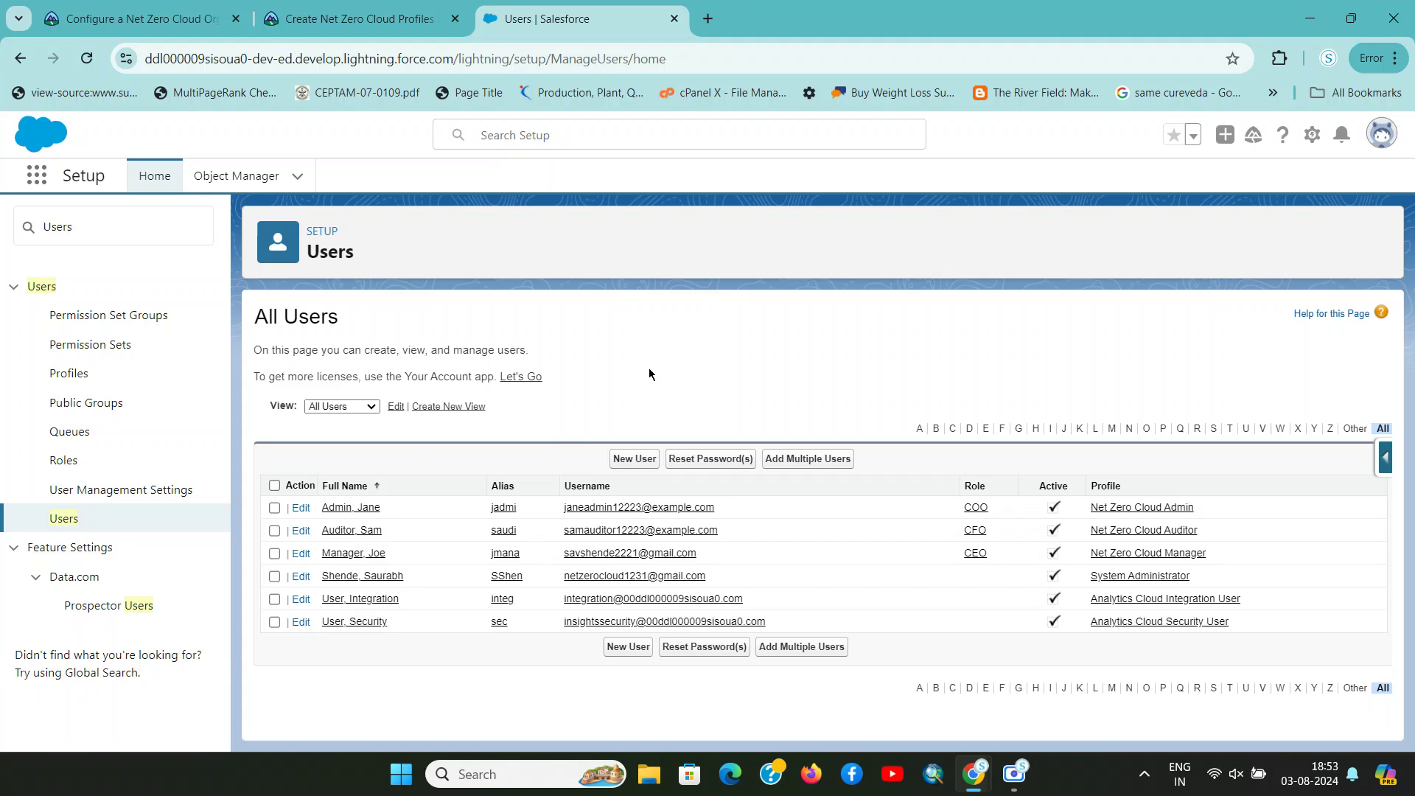
key(ctrl+shift+Tab)
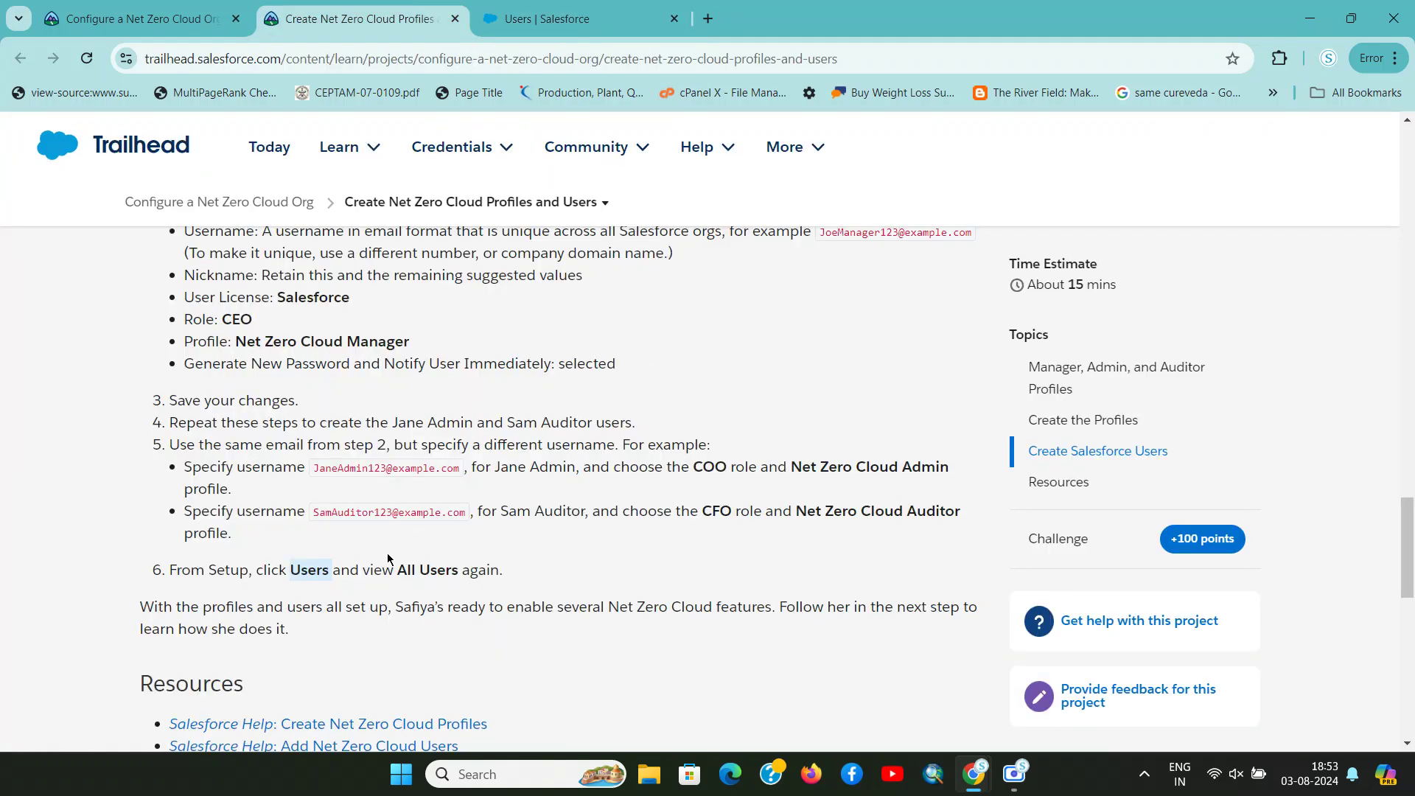
Run Verify Step on the Trailhead project page to earn the 100 points
scroll(384, 565, down, 2)
scroll(570, 497, down, 4)
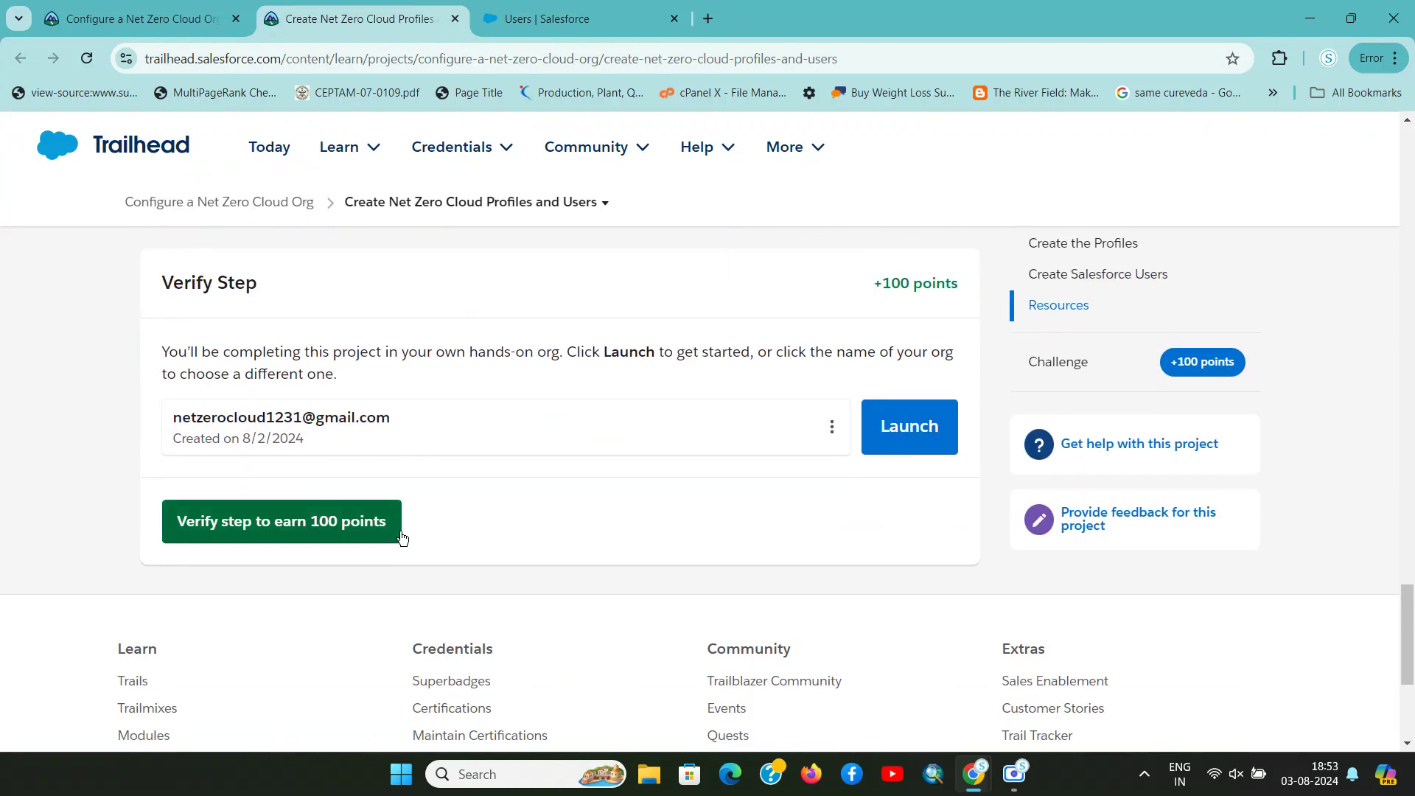
click(163, 532)
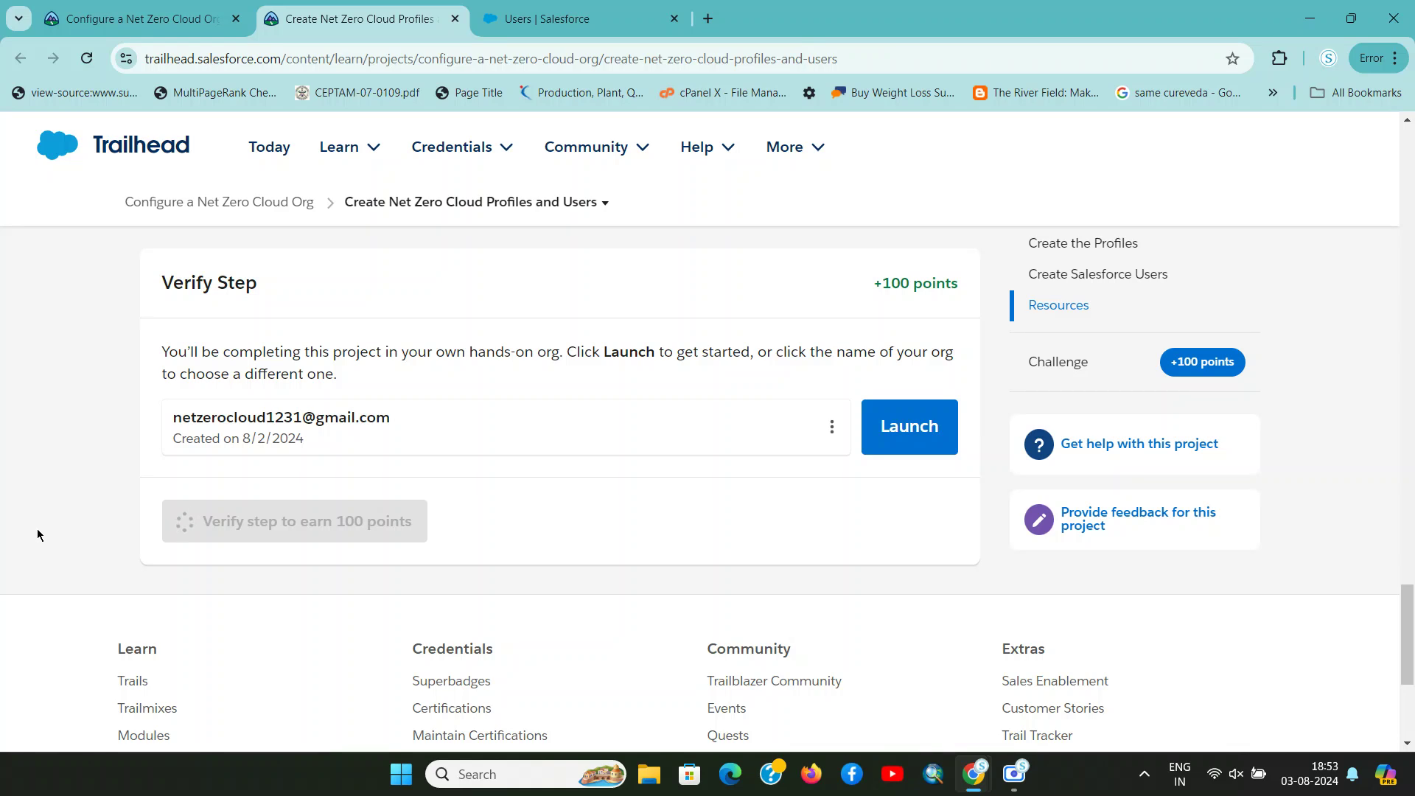